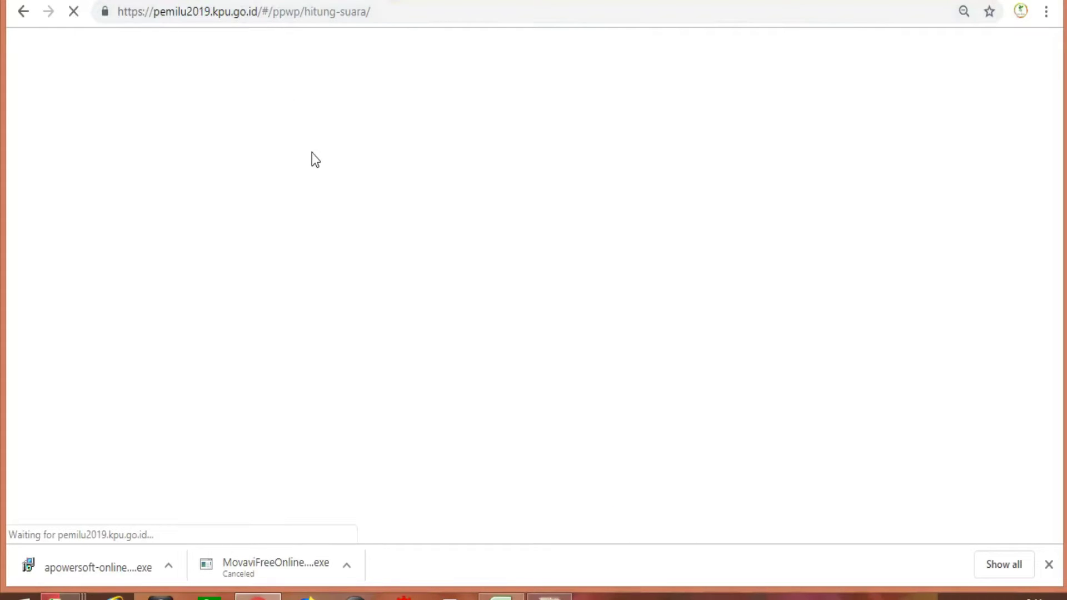
Copy both regional vote-count tables, headers included, from the national presidential results page at pemilu2019.kpu.go.id
click(409, 12)
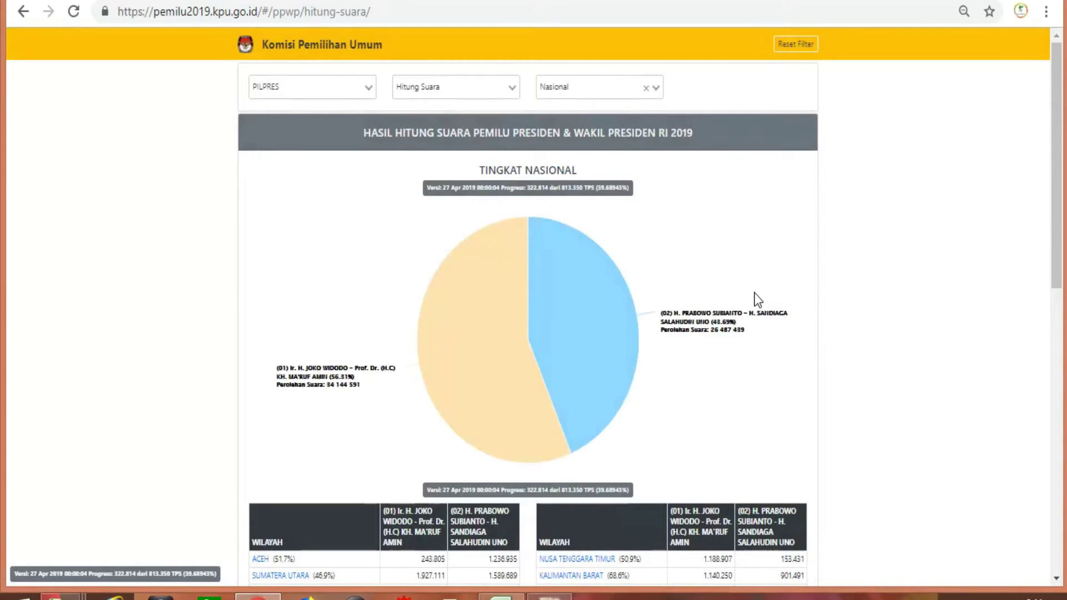
scroll(754, 294, down, 5)
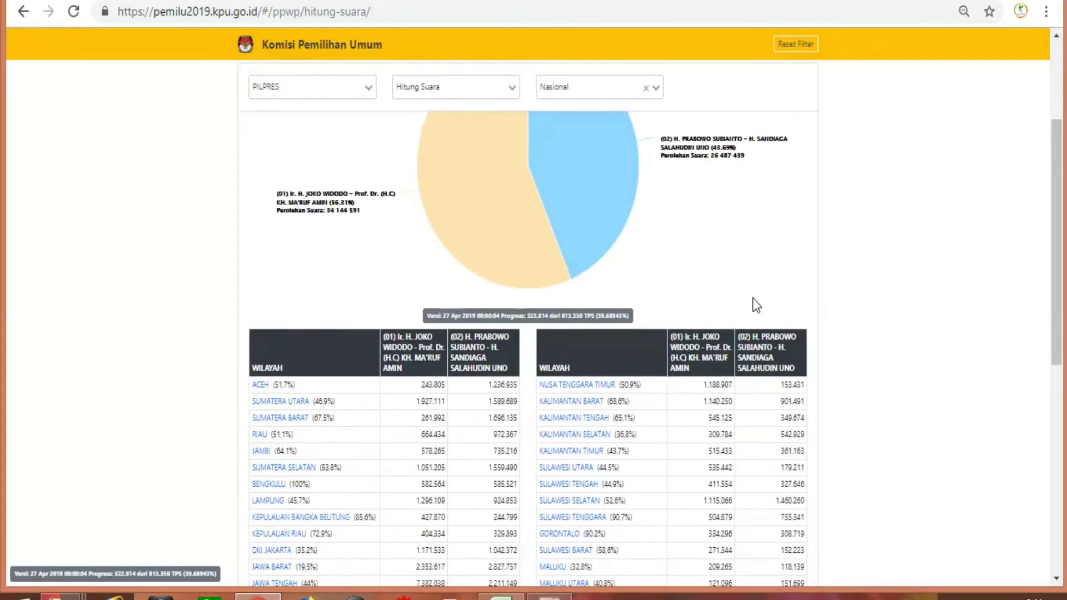
scroll(752, 299, down, 2)
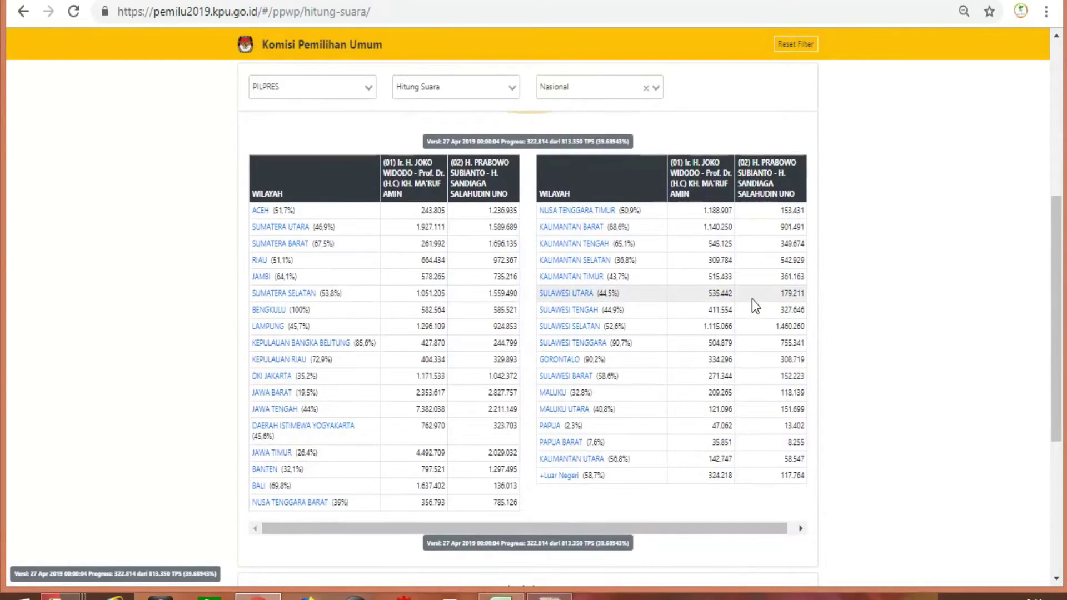
scroll(752, 299, up, 6)
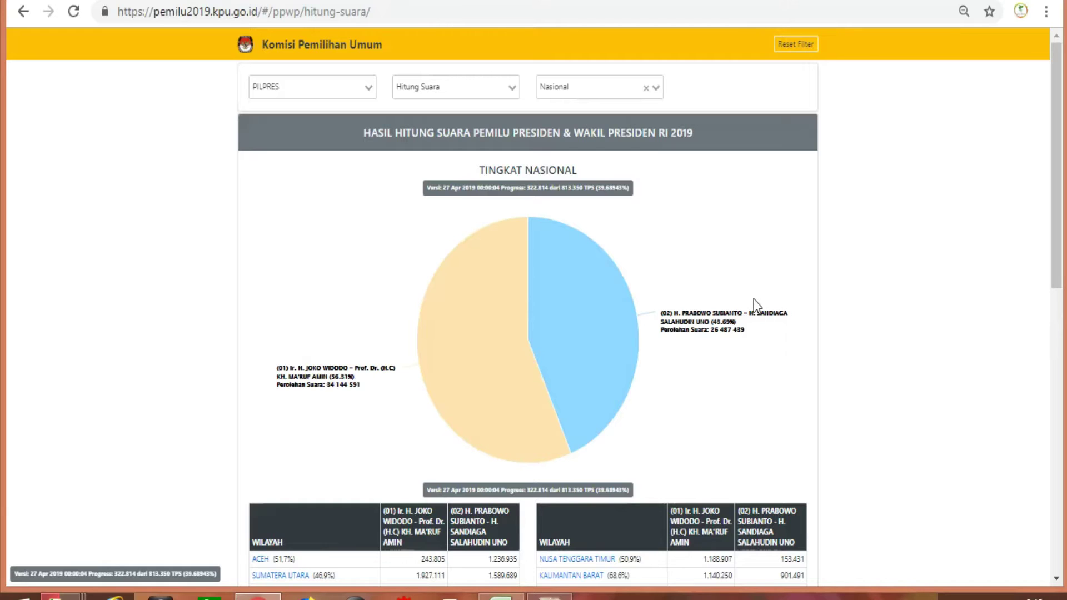
scroll(754, 299, down, 5)
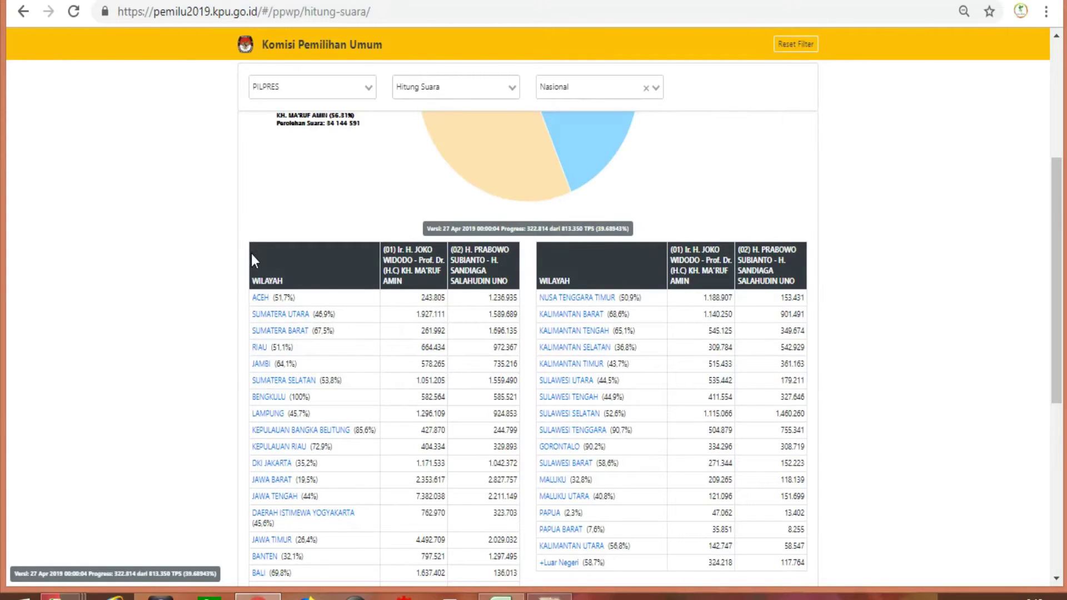
drag(252, 259, 822, 420)
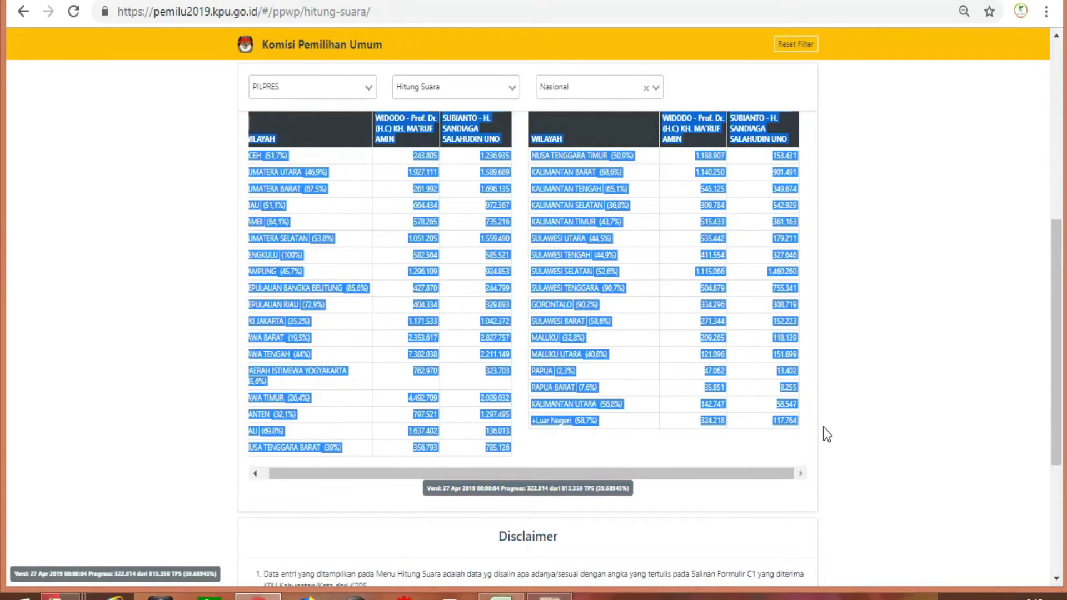
Switch to Excel, paste the copied tables into a new blank workbook starting at A1, and widen all columns
click(500, 598)
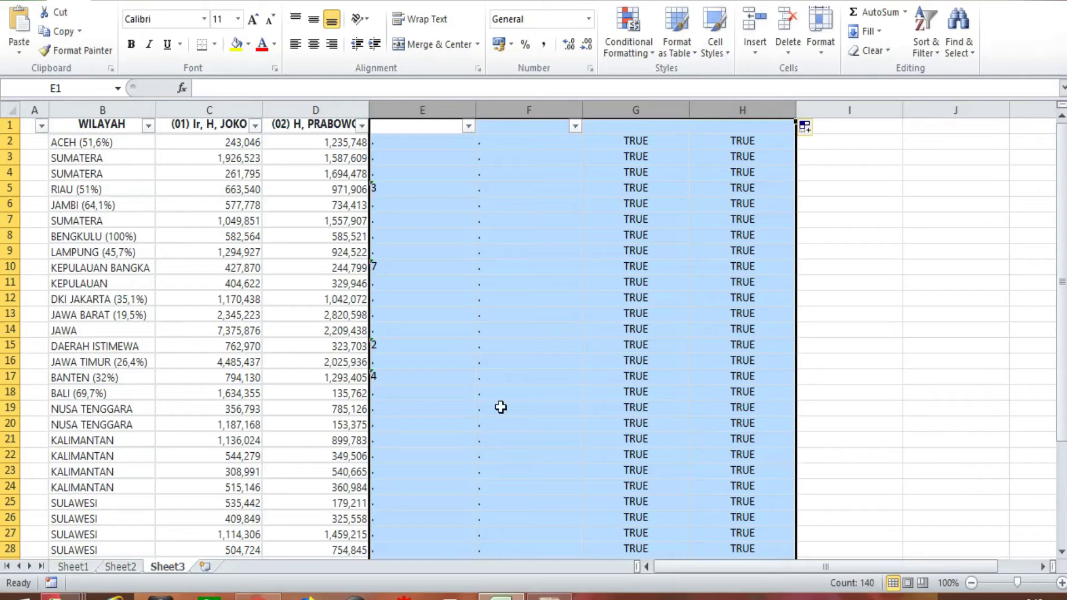
key(ctrl+n)
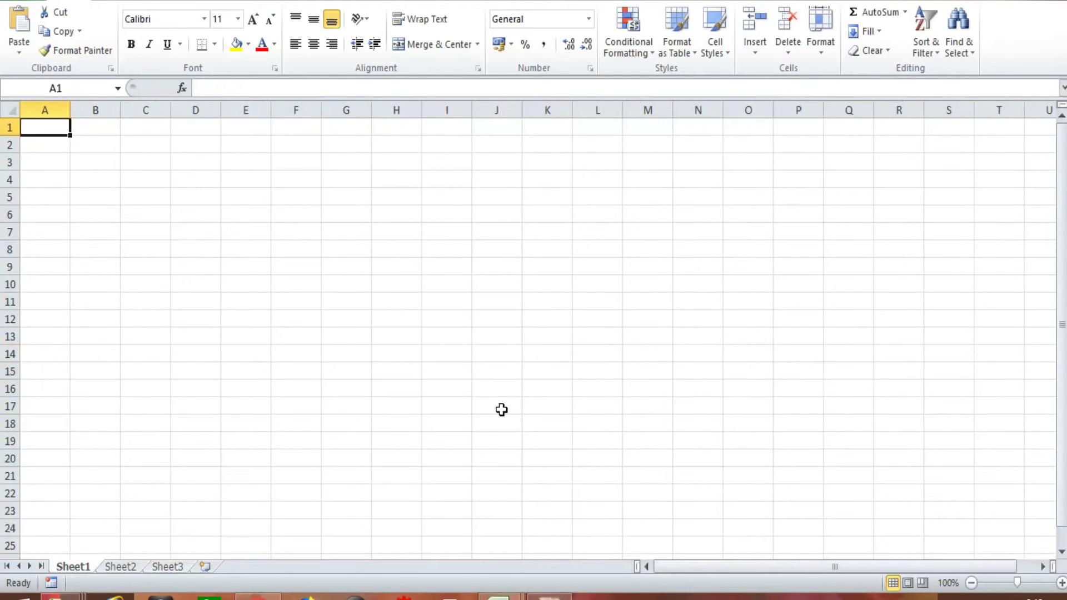
key(ctrl+v)
drag(19, 267, 10, 138)
click(10, 110)
drag(70, 110, 158, 119)
Insert an empty column before the WILAYAH column
click(69, 106)
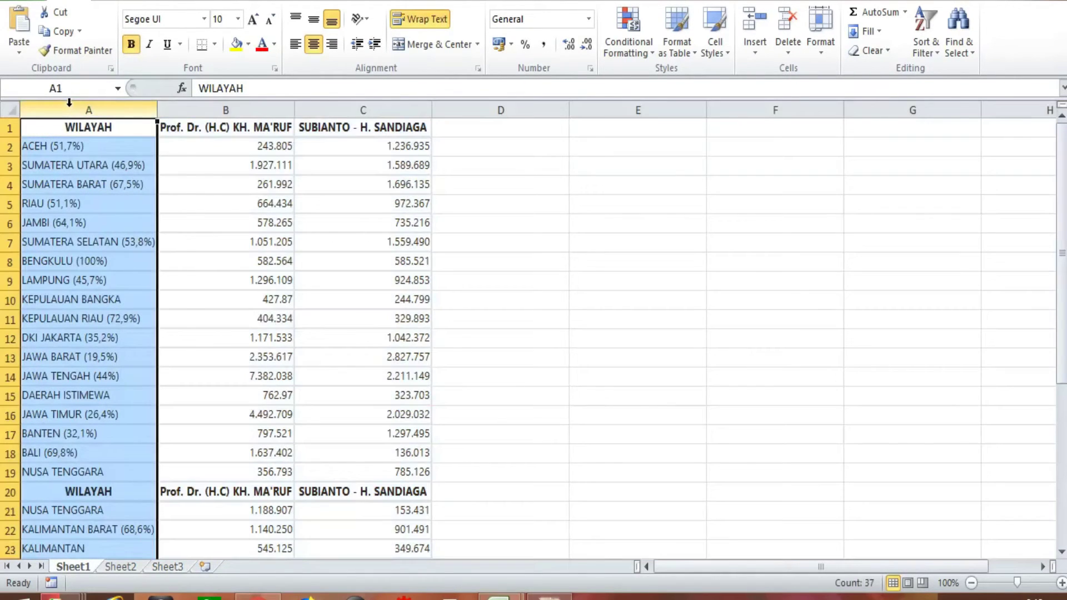
right_click(69, 103)
click(113, 226)
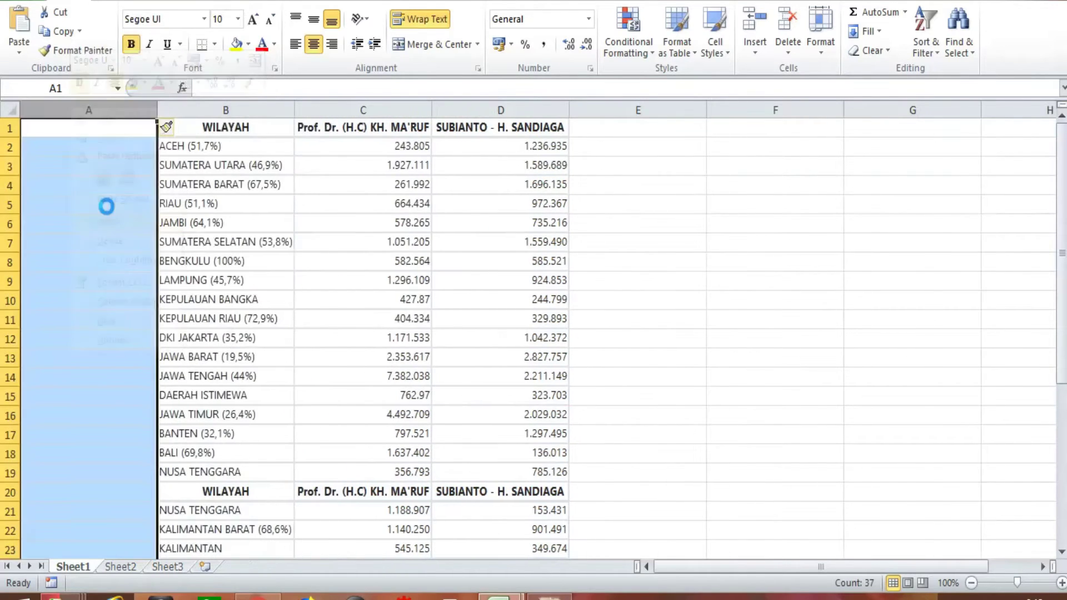
Enter 1, 2 and 3 in cells A2 to A4 and fill the number series down beside the table's rows
click(74, 148)
text(1)
key(Return)
text(2)
key(Return)
text(3)
key(Return)
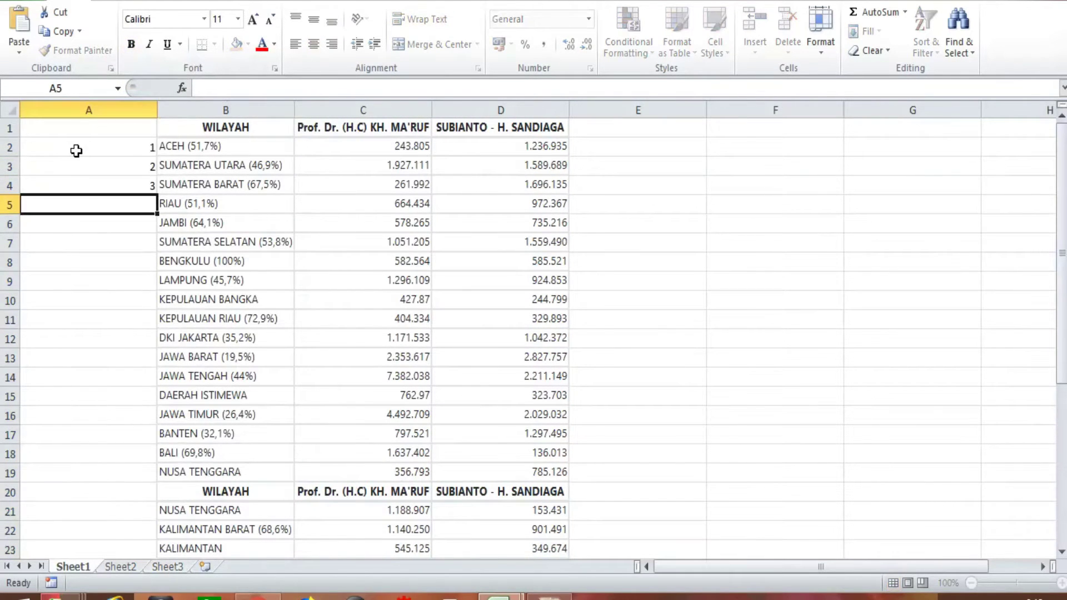
drag(76, 151, 78, 181)
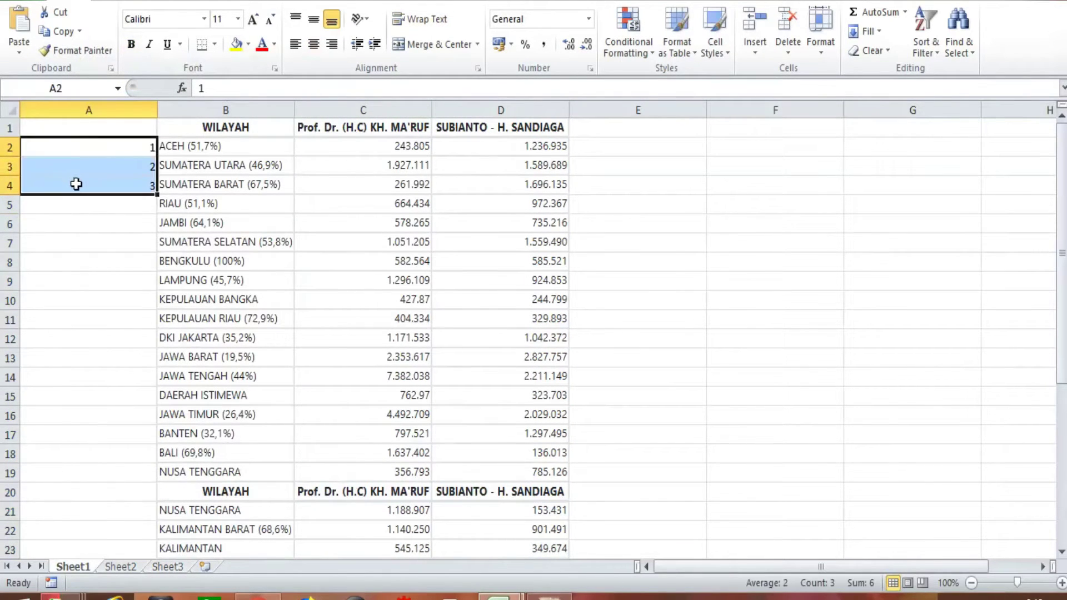
double_click(151, 195)
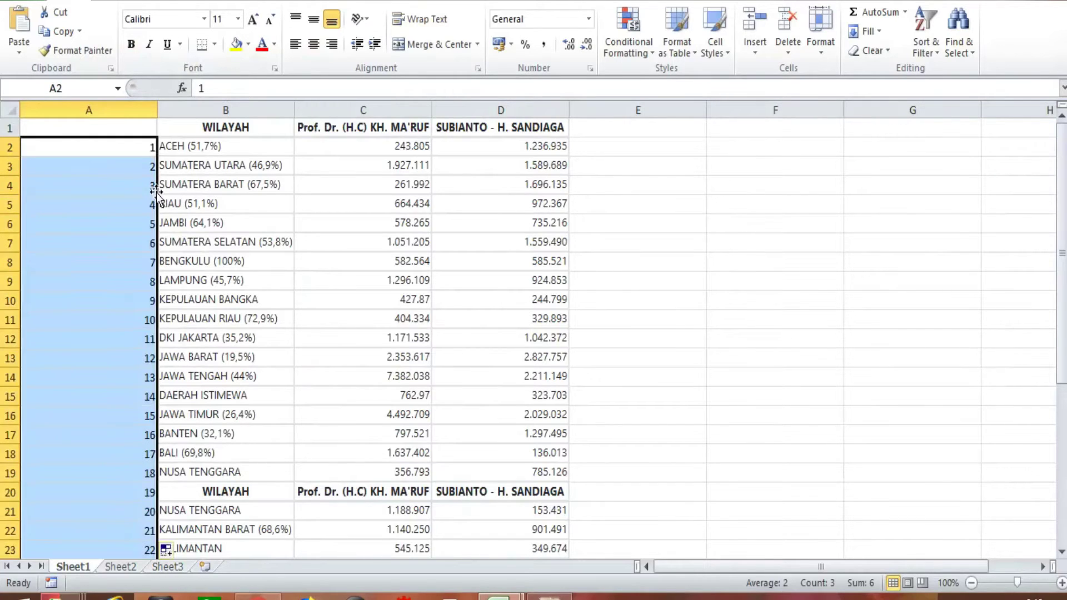
Center the contents of column A and narrow the column to fit its numbers
click(109, 109)
click(314, 44)
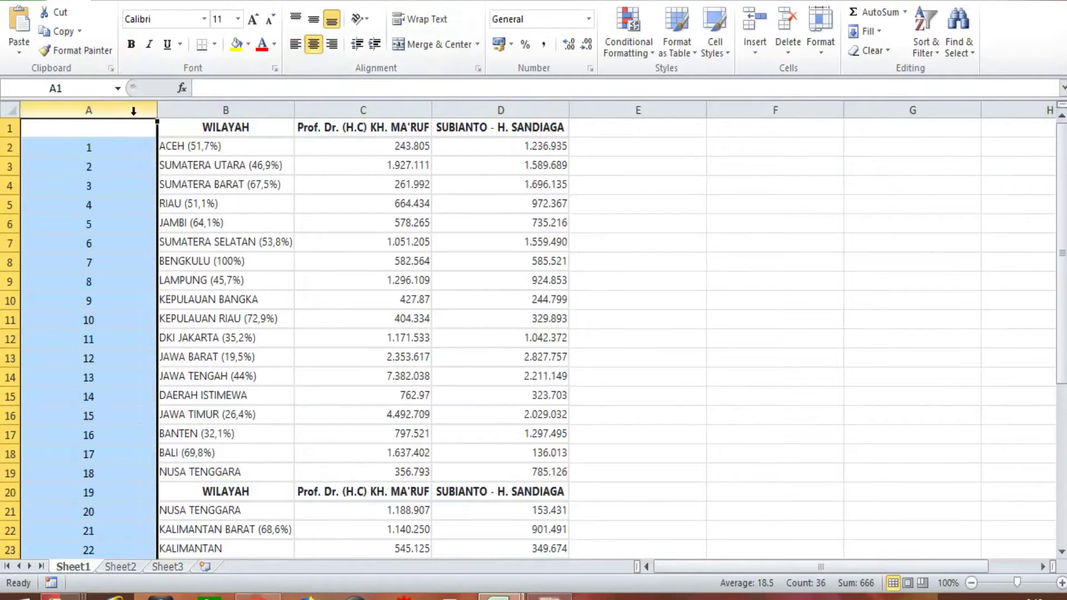
drag(158, 110, 55, 110)
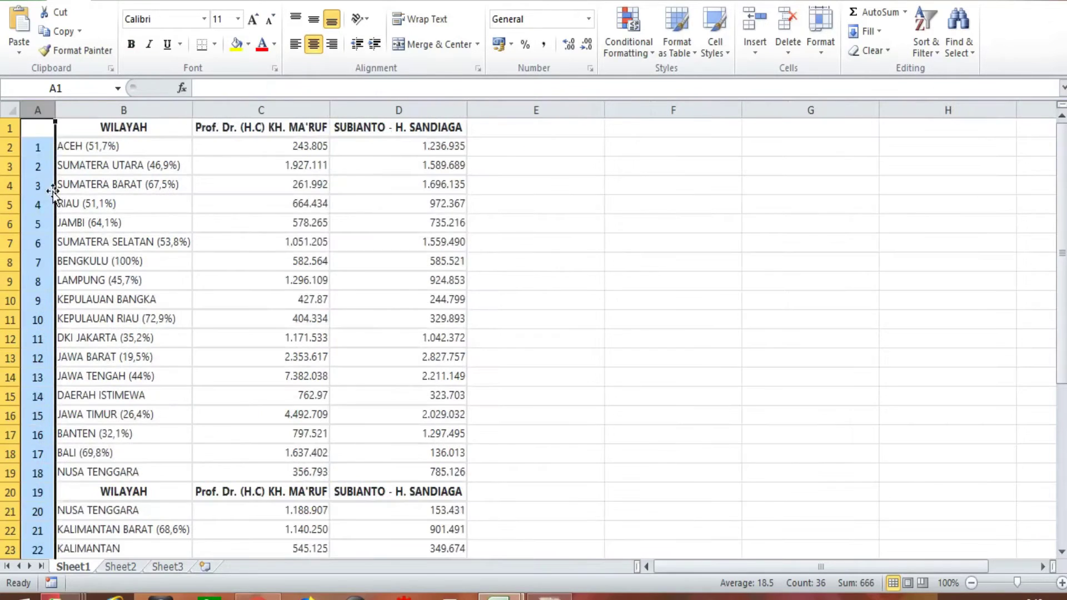
Delete the repeated header in row 20 and refill column A's numbering down to the last region
click(9, 492)
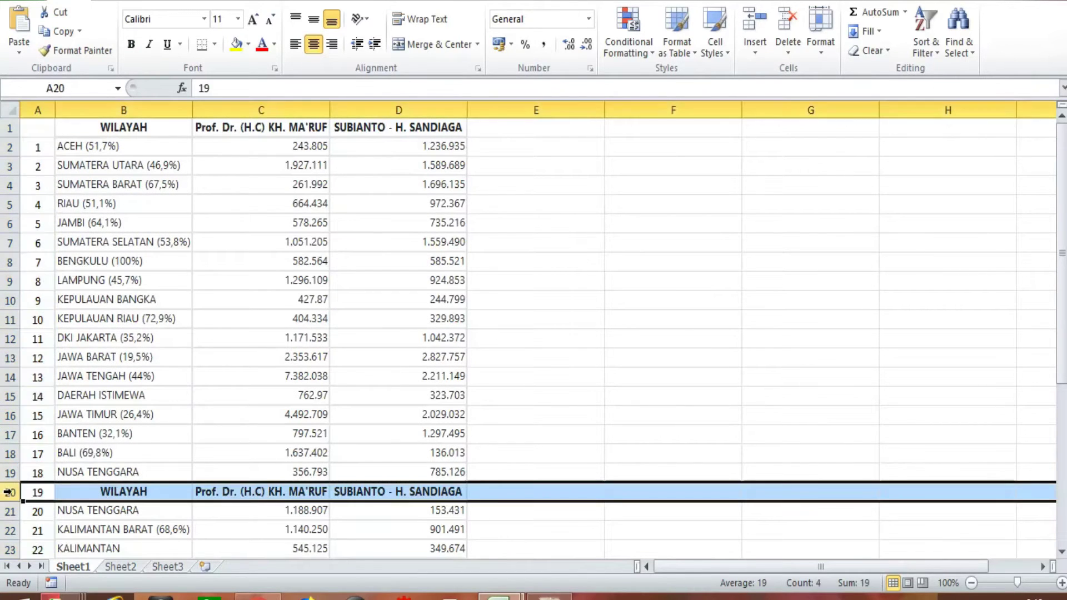
right_click(8, 492)
click(50, 379)
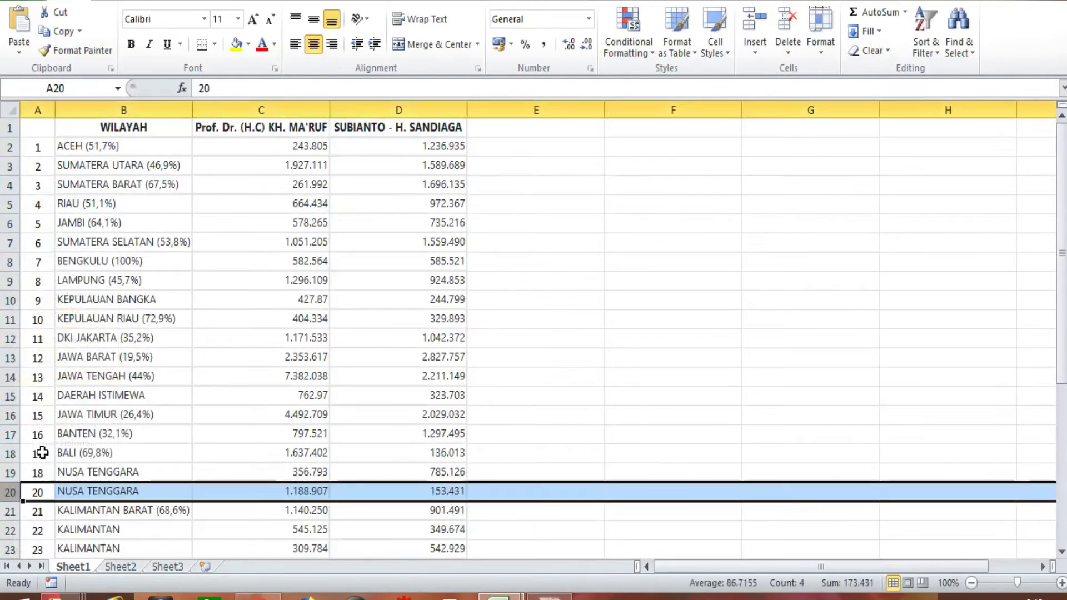
drag(42, 452, 55, 511)
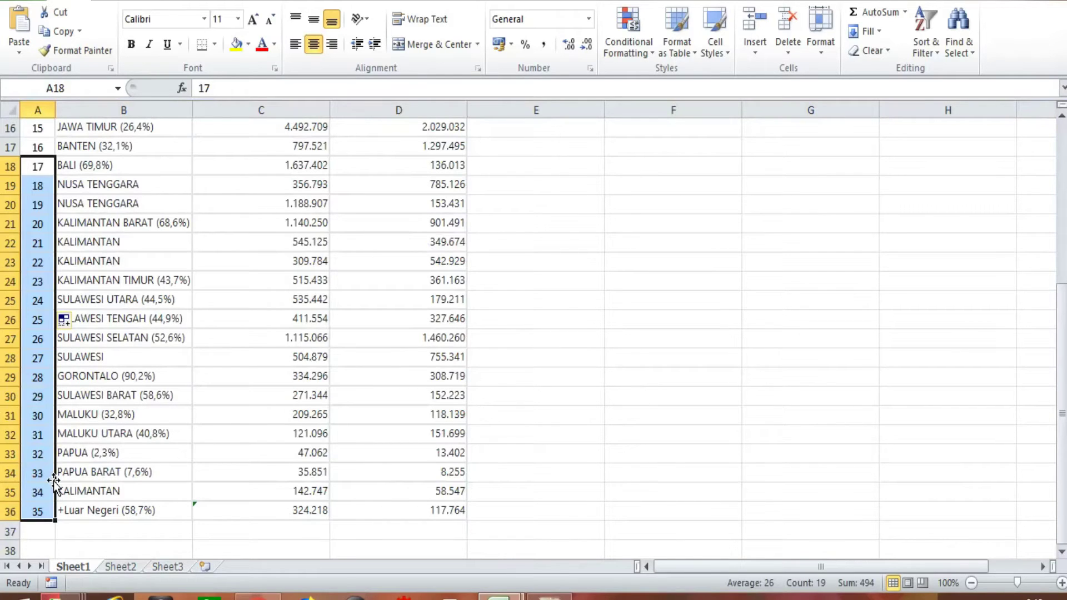
scroll(53, 481, up, 5)
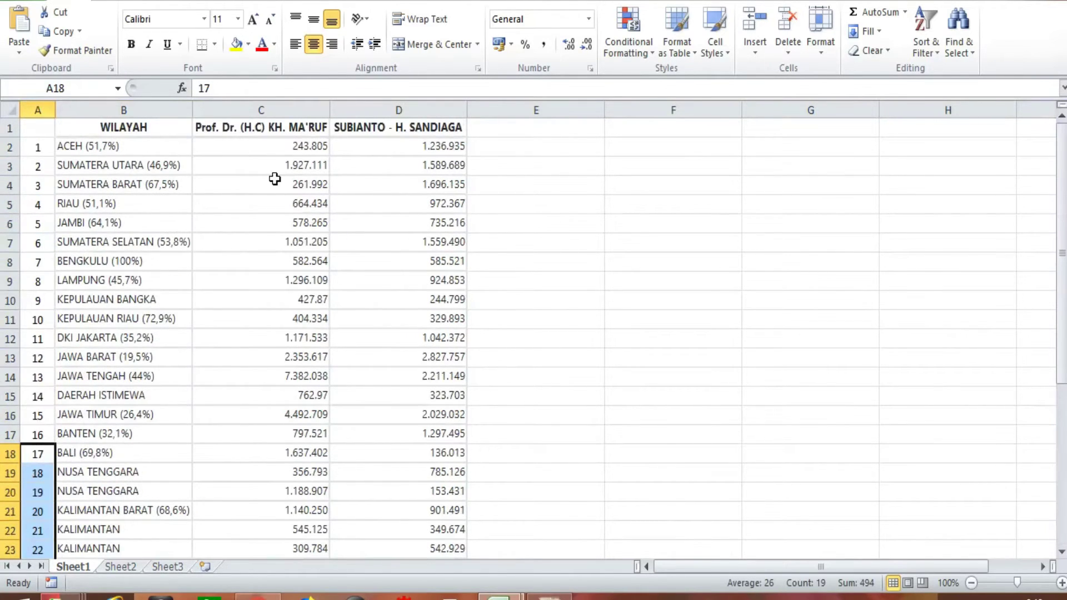
Enter the formula =ISNUMBER(C2) in cell E2 to test whether the first vote figure is numeric
click(297, 150)
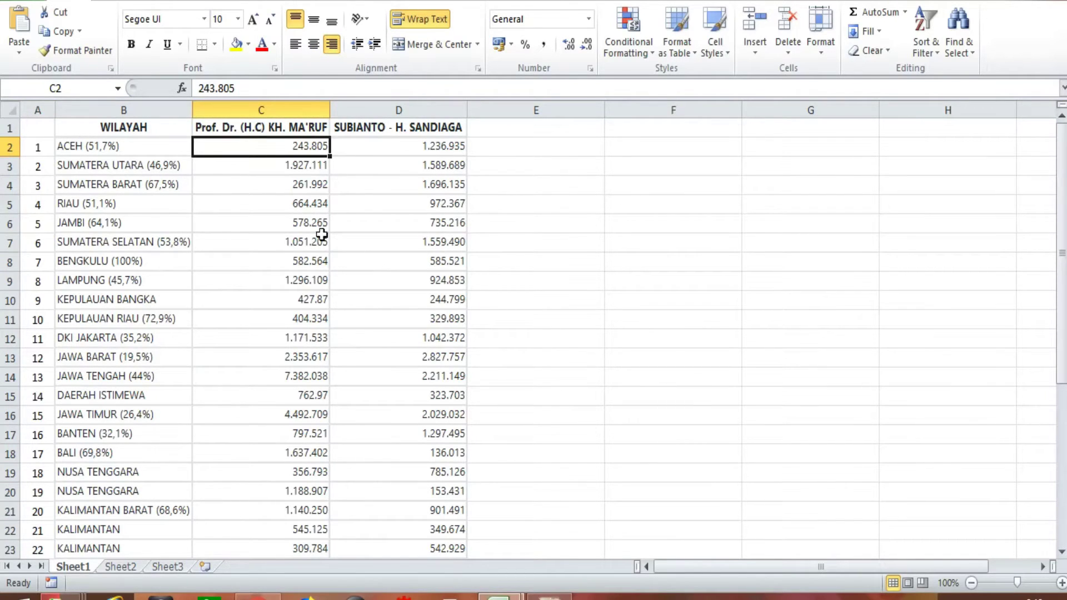
drag(314, 147, 418, 482)
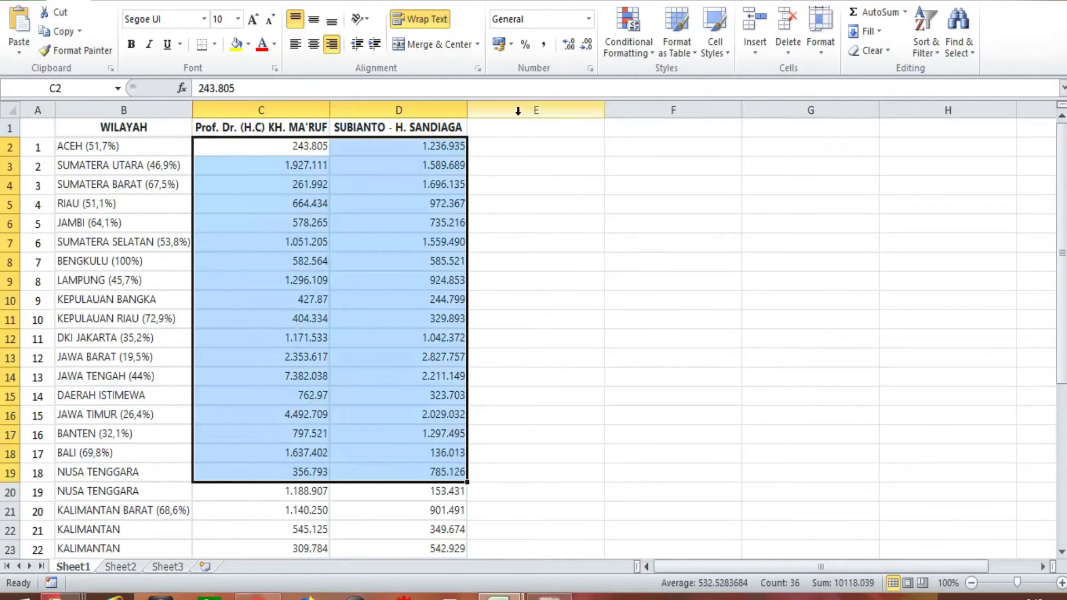
click(547, 129)
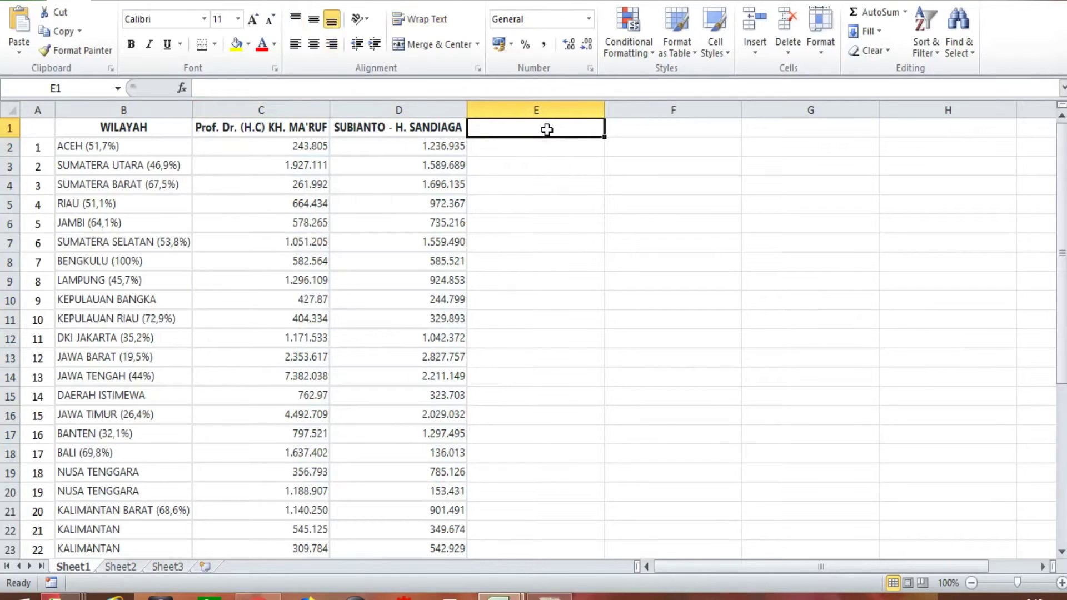
key(Return)
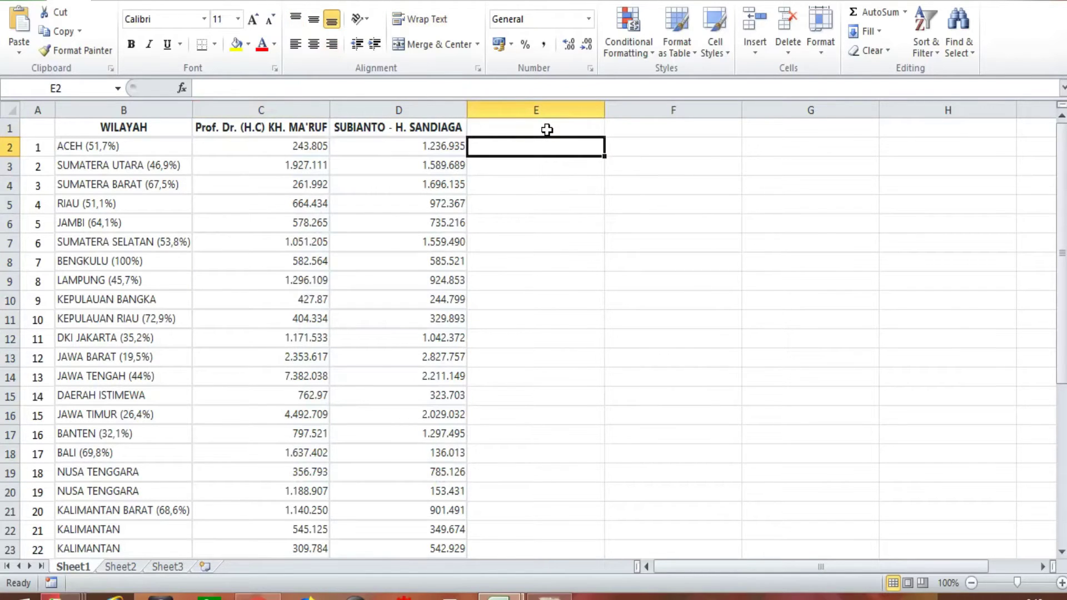
text(=isnum)
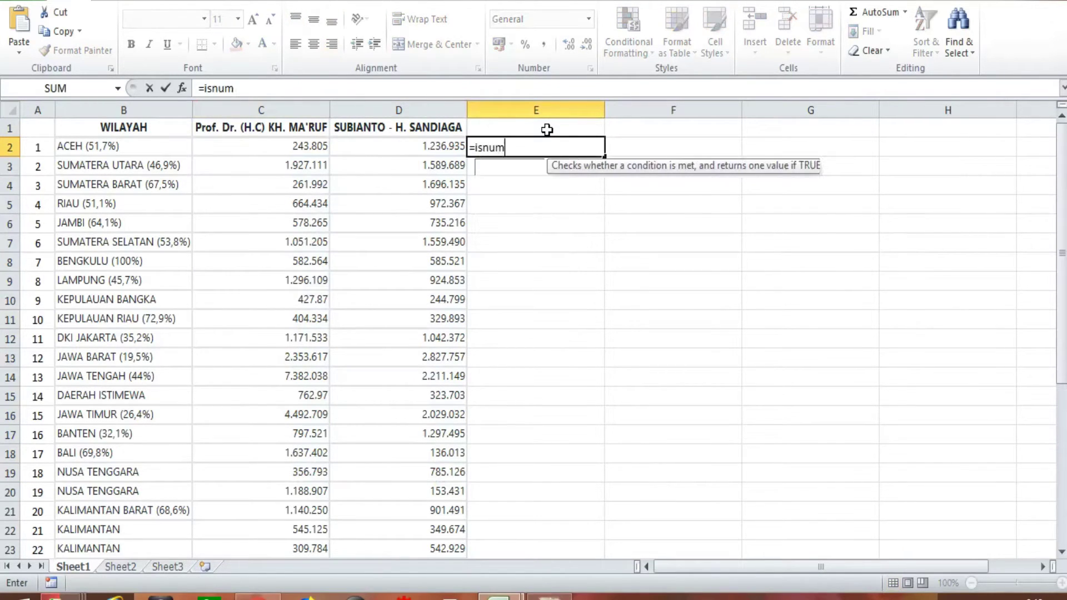
text(ber()
key(Left)
key(Left)
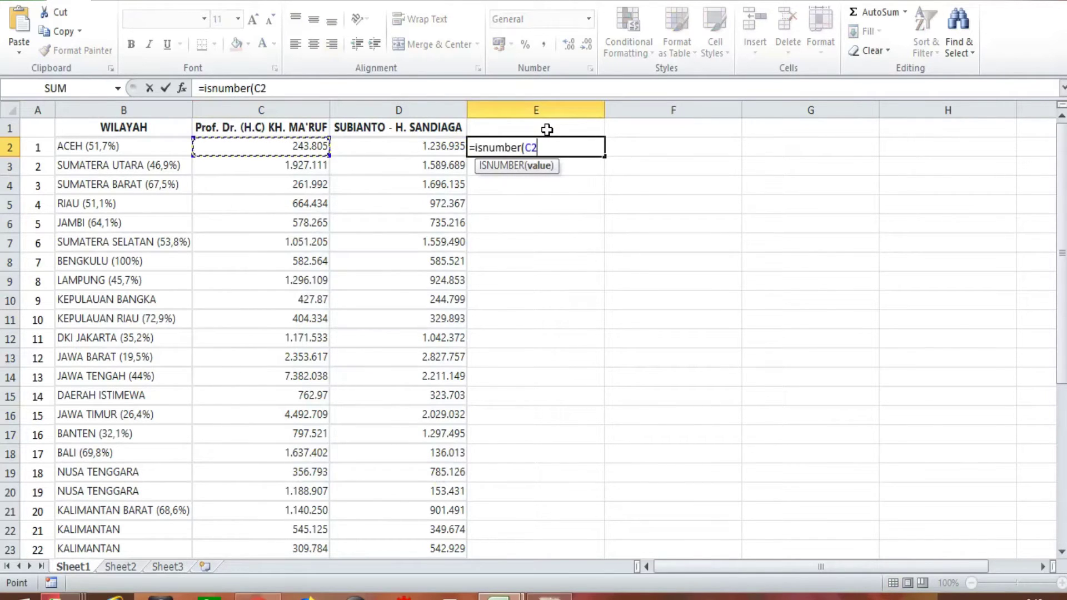
text())
key(Return)
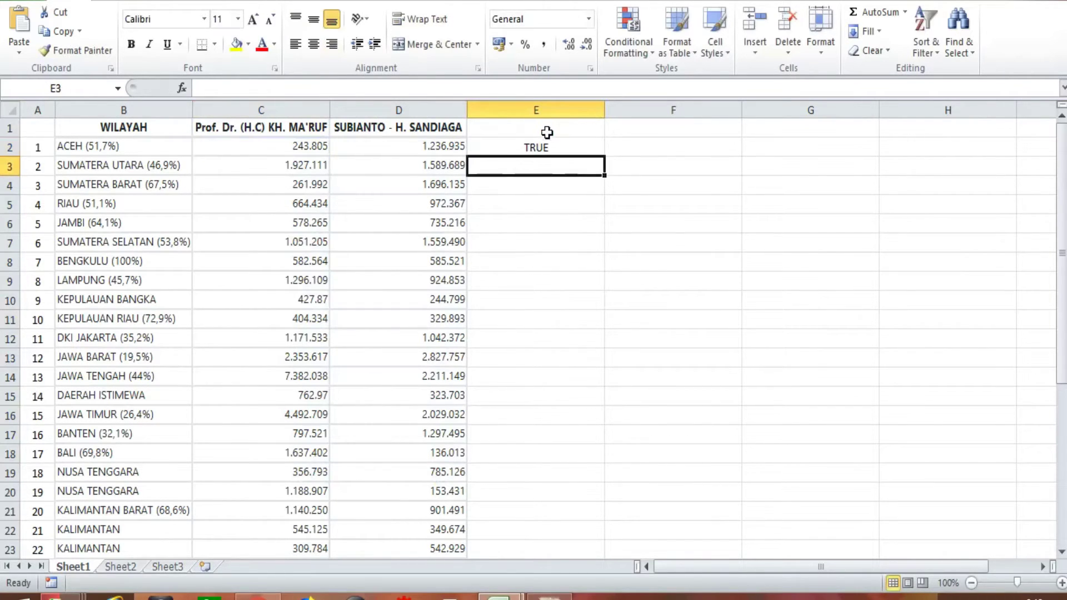
Copy the ISNUMBER formula from E2 across to F2 and down all region rows, and narrow columns E and F
click(548, 146)
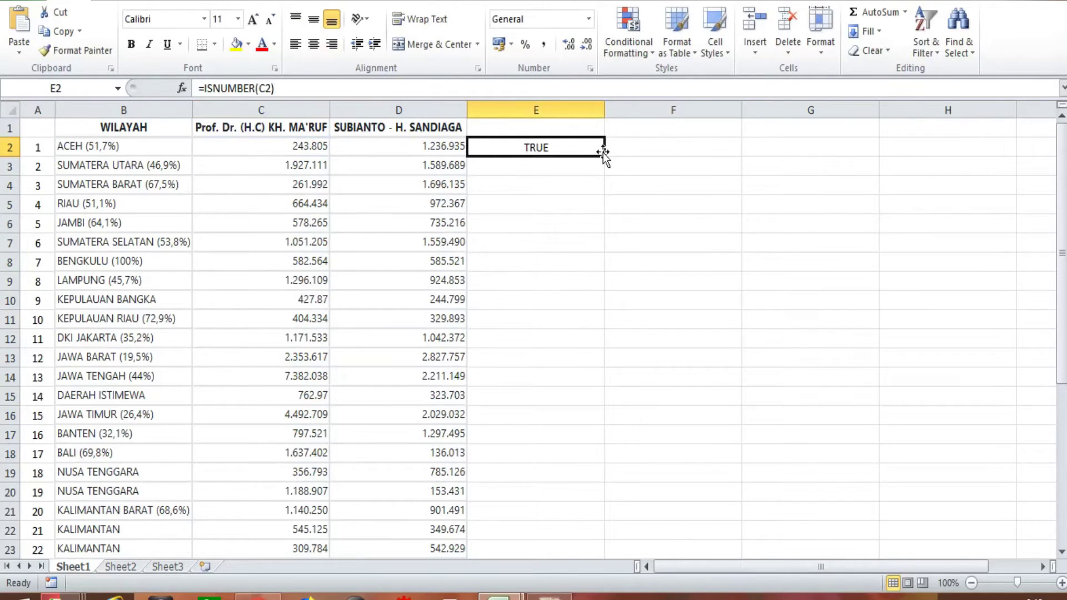
drag(604, 156, 700, 159)
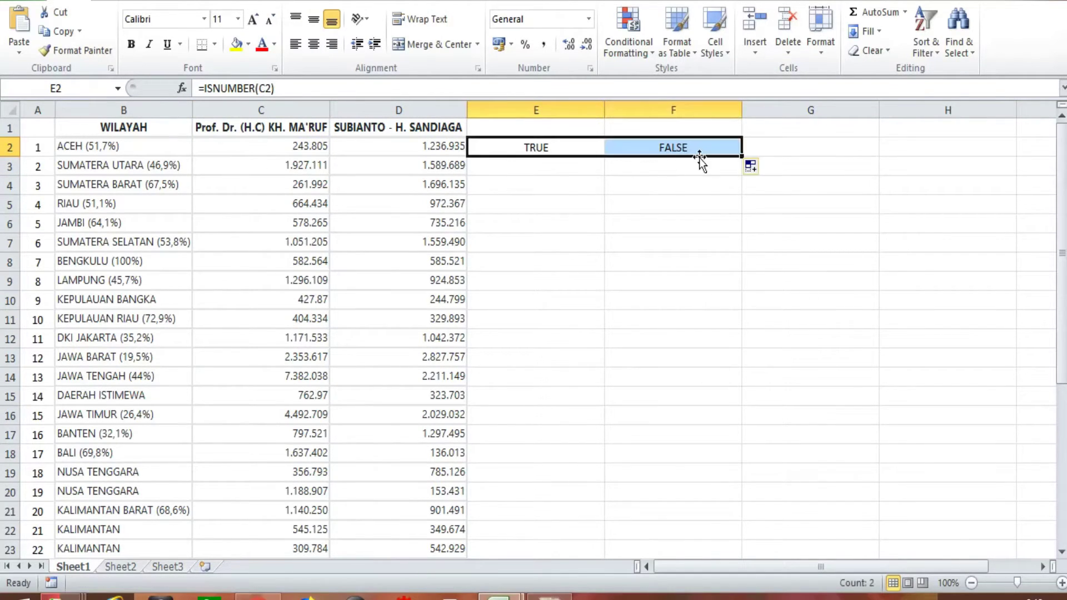
click(313, 148)
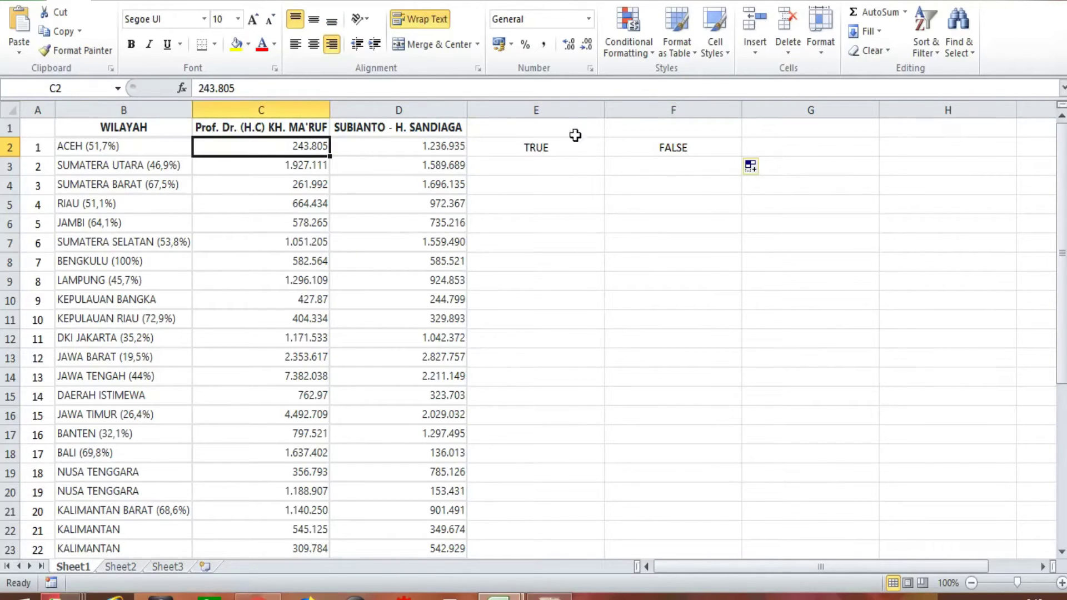
click(446, 147)
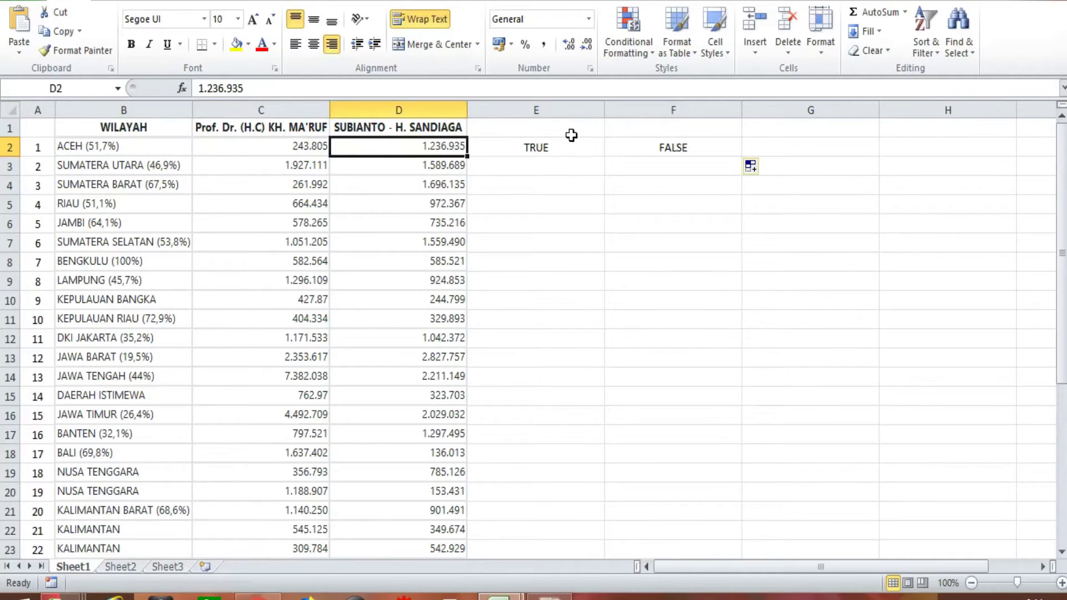
drag(570, 140, 705, 147)
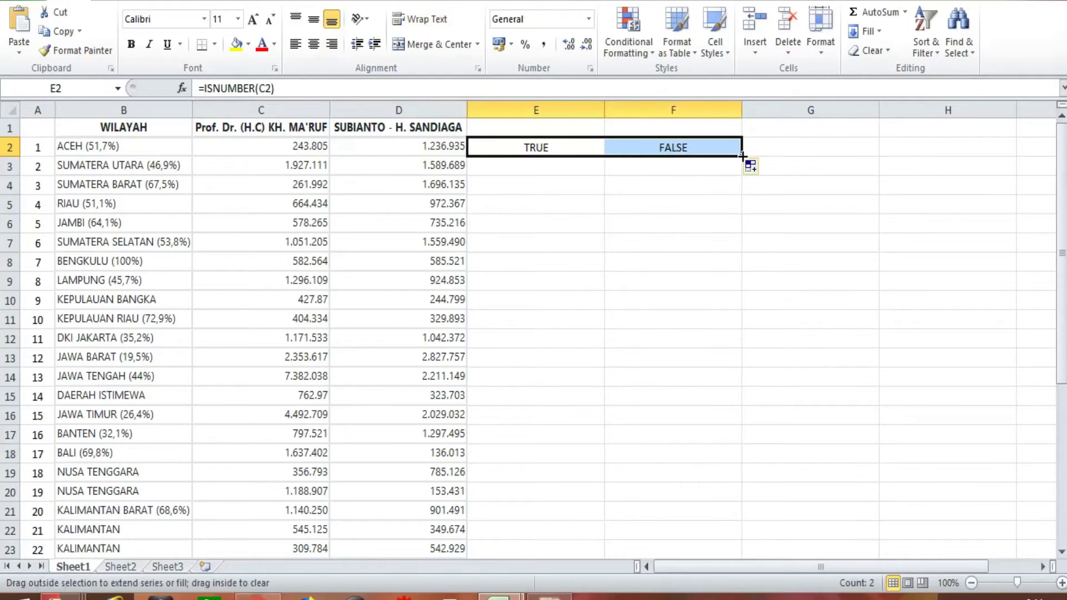
double_click(742, 157)
click(593, 359)
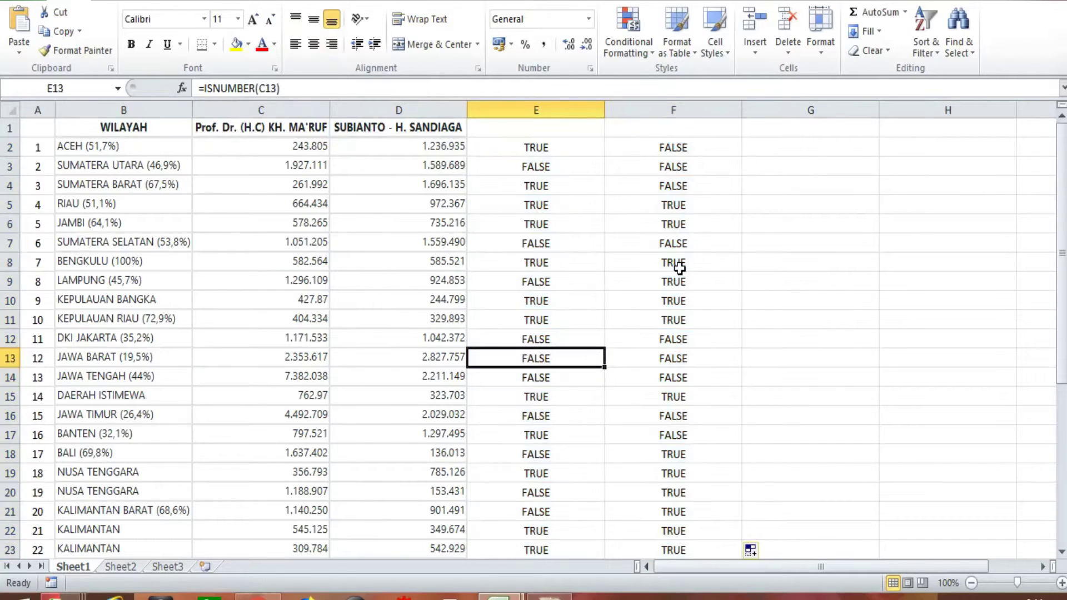
drag(556, 109, 514, 106)
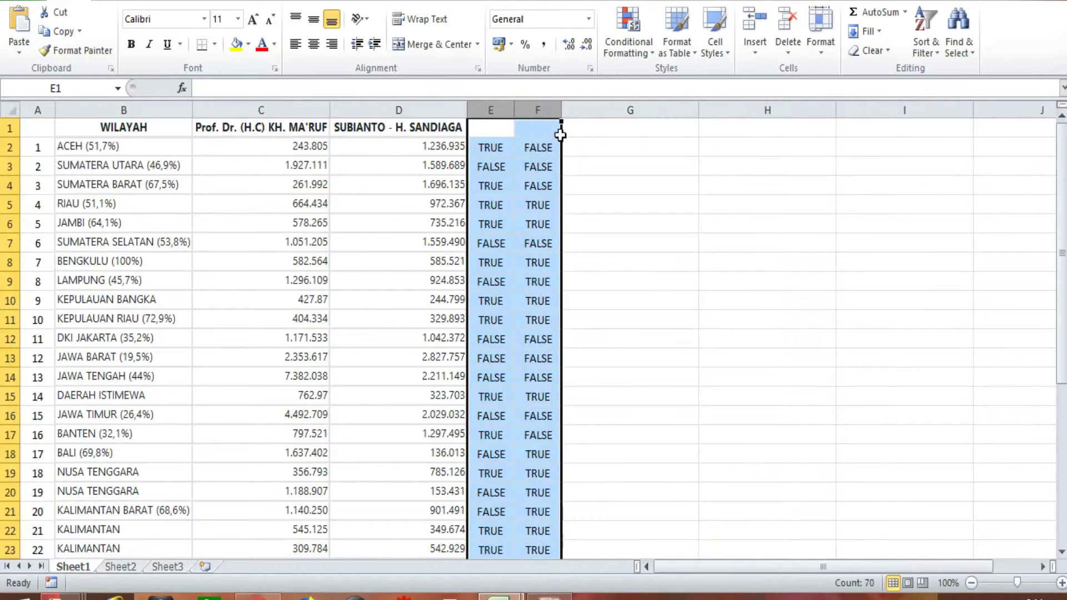
click(428, 145)
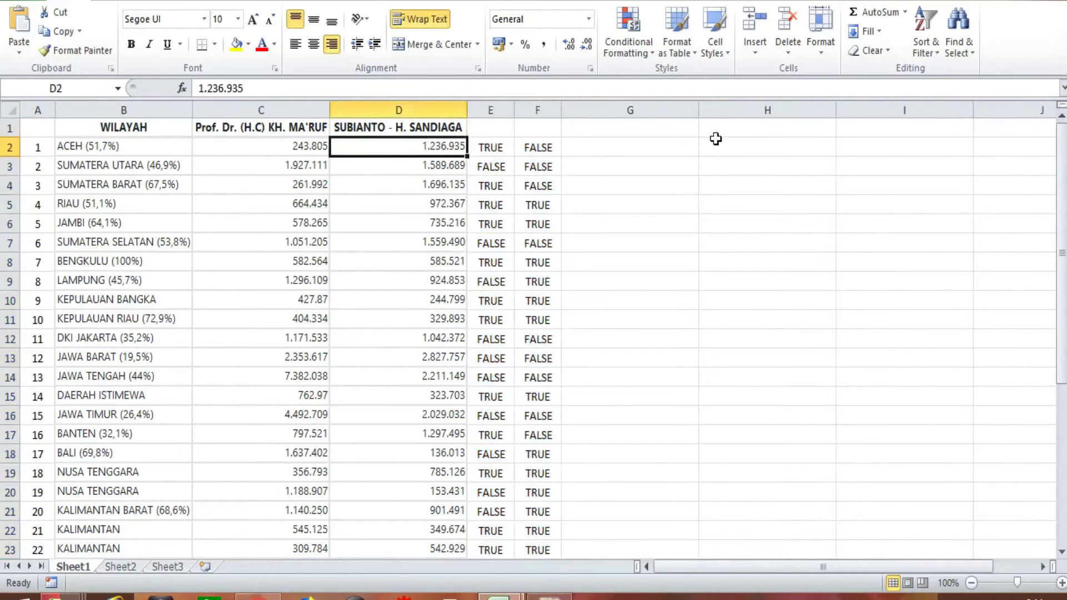
Try summing D2:D4 in cell H2 with a SUM formula, and clear the cell
click(718, 142)
click(866, 12)
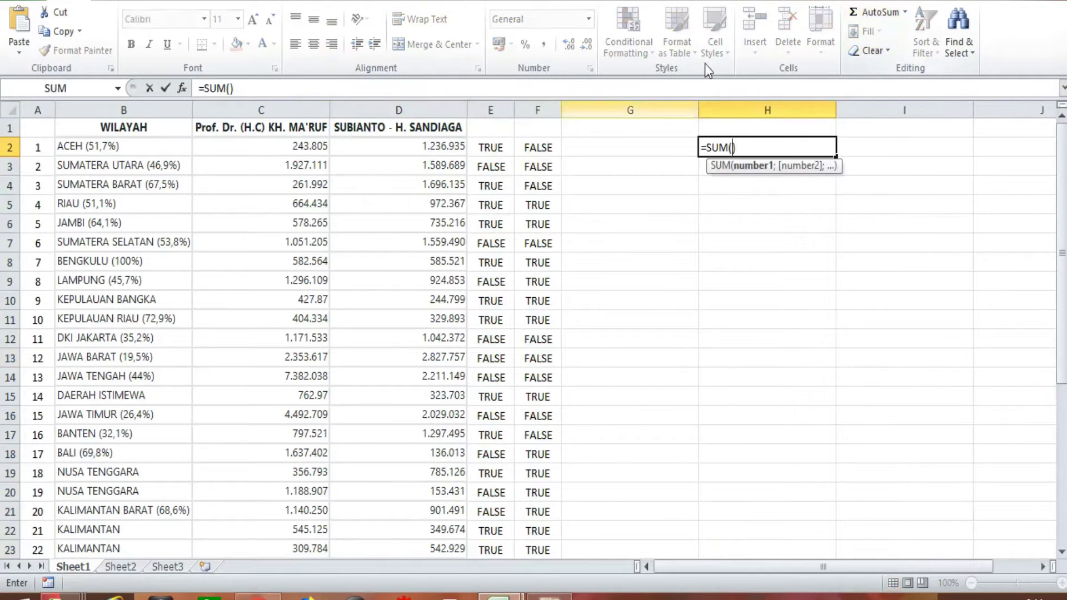
drag(454, 156, 443, 181)
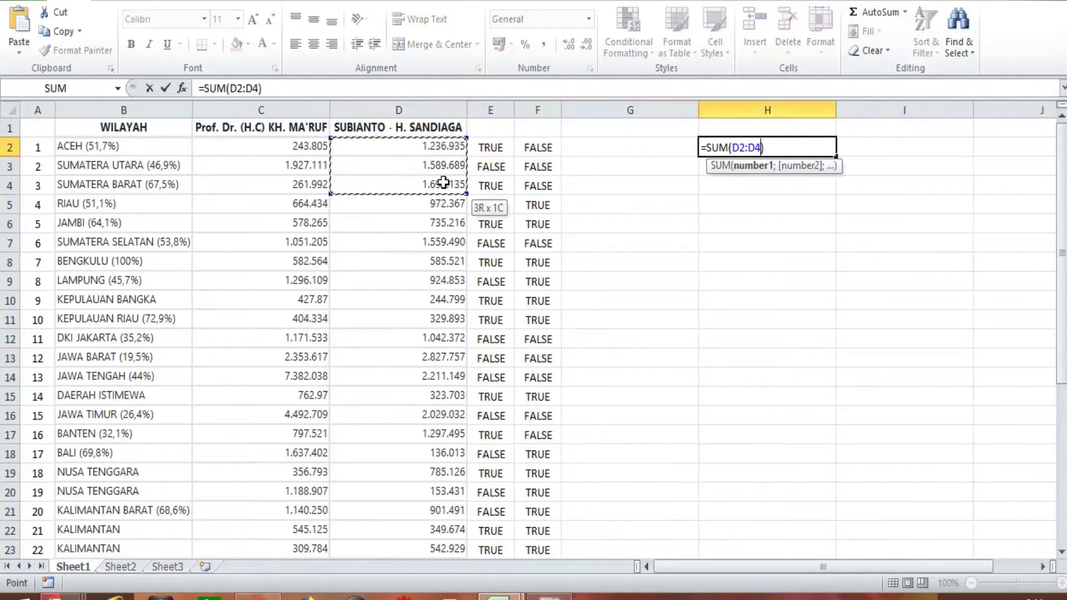
key(Return)
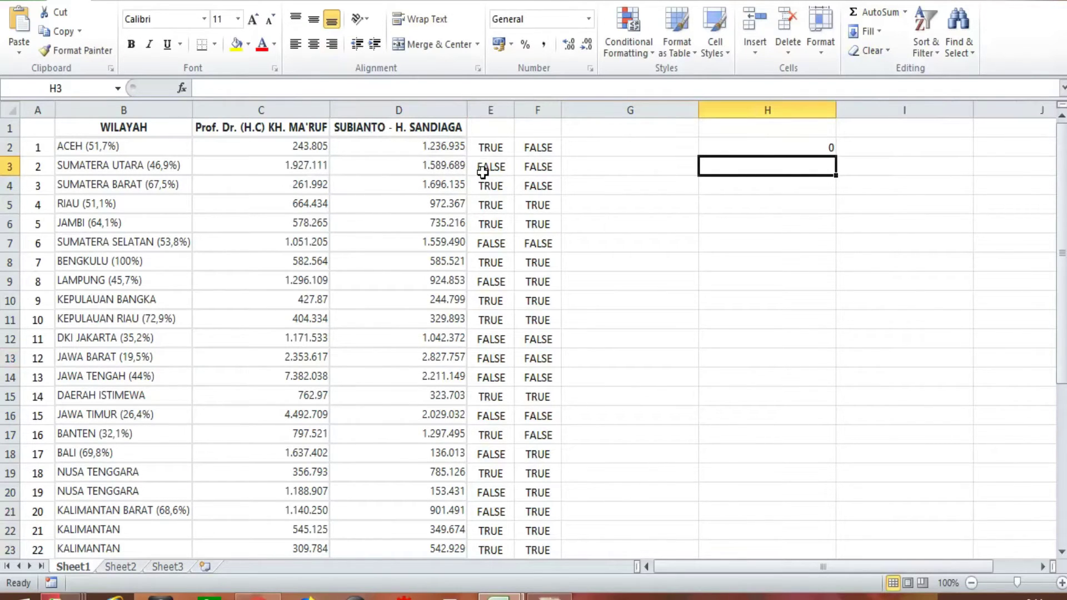
click(803, 146)
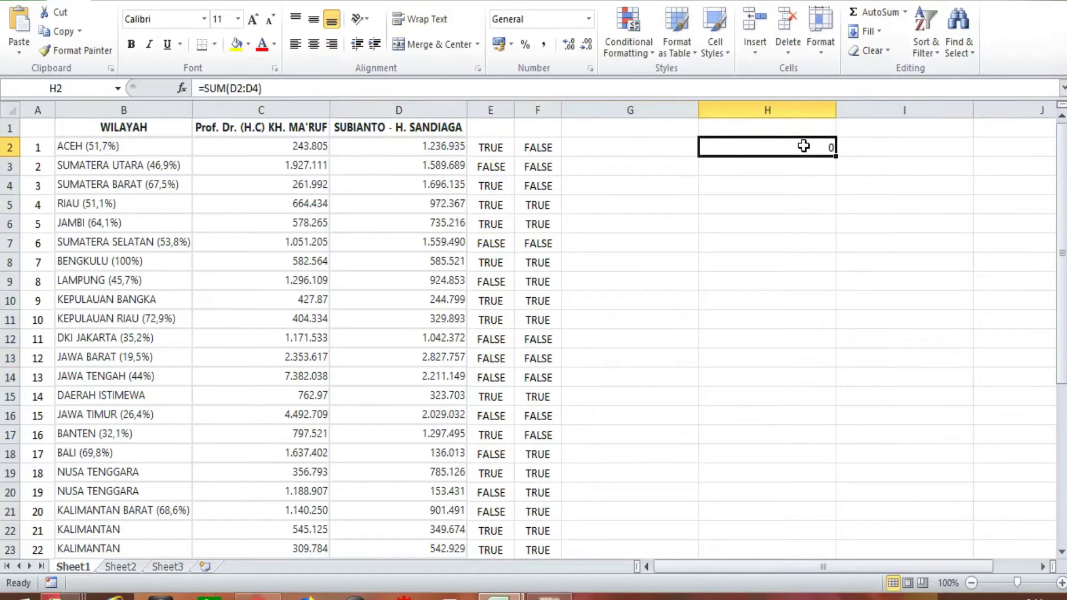
key(Delete)
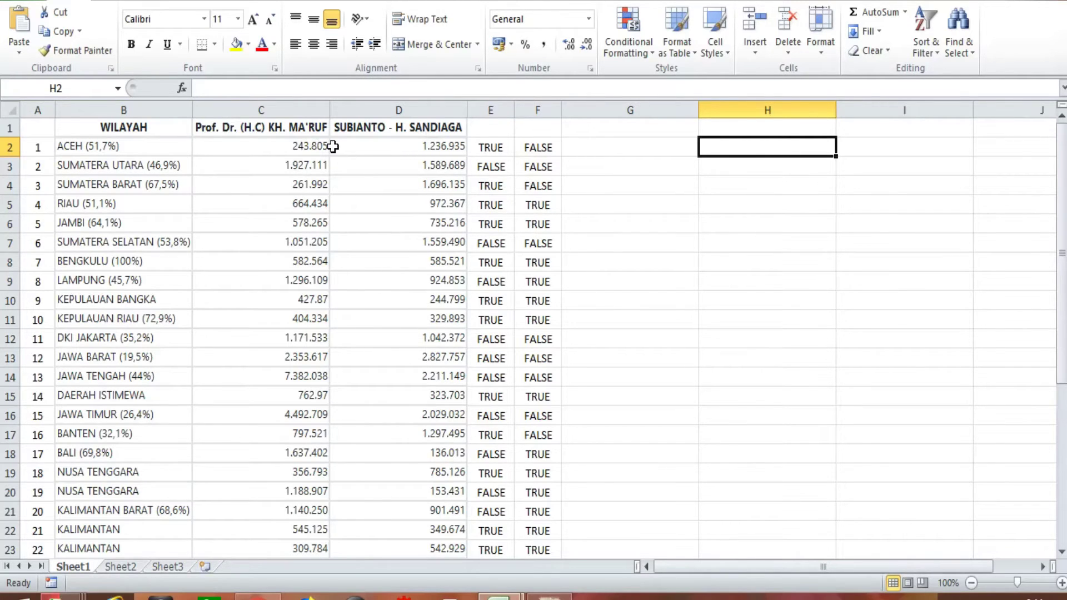
Review the vote figures and ISNUMBER results across all region rows, checking Kepulauan Bangka's figure in C10
scroll(332, 148, down, 7)
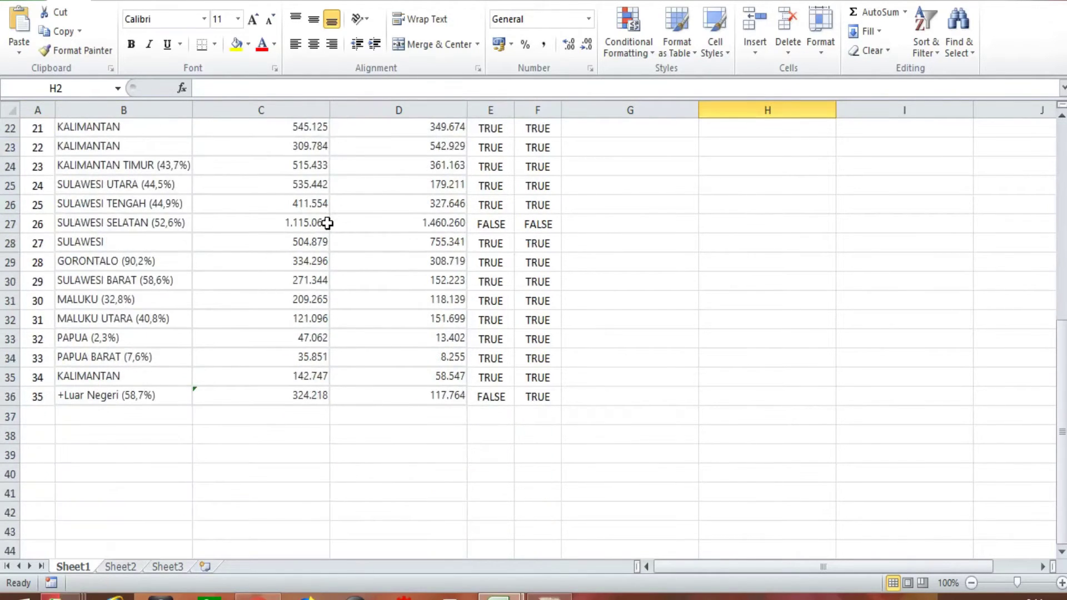
scroll(328, 223, up, 5)
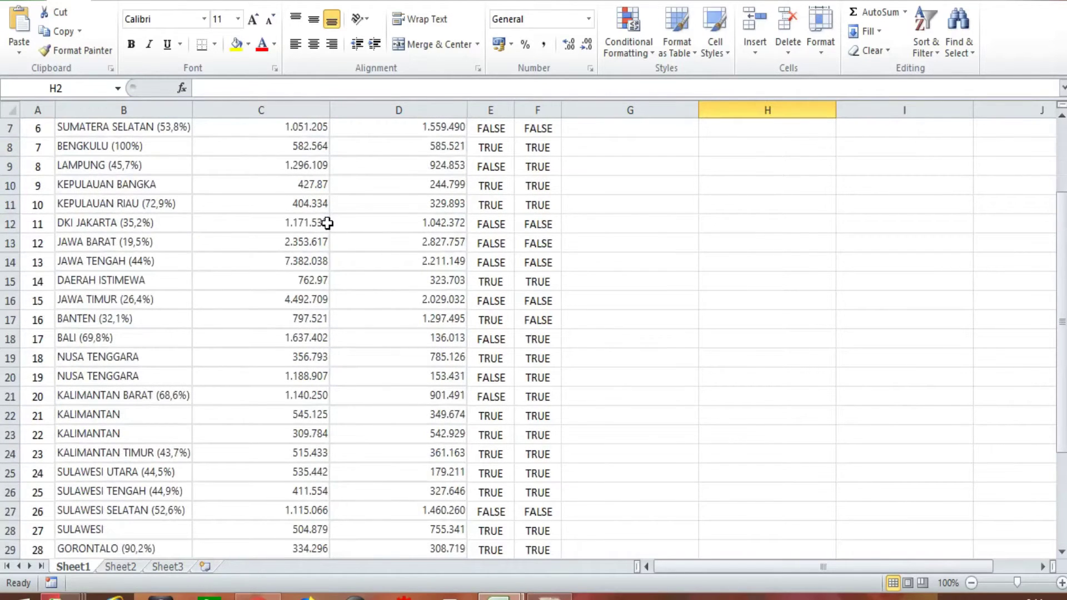
scroll(327, 223, up, 2)
scroll(333, 205, down, 2)
click(319, 179)
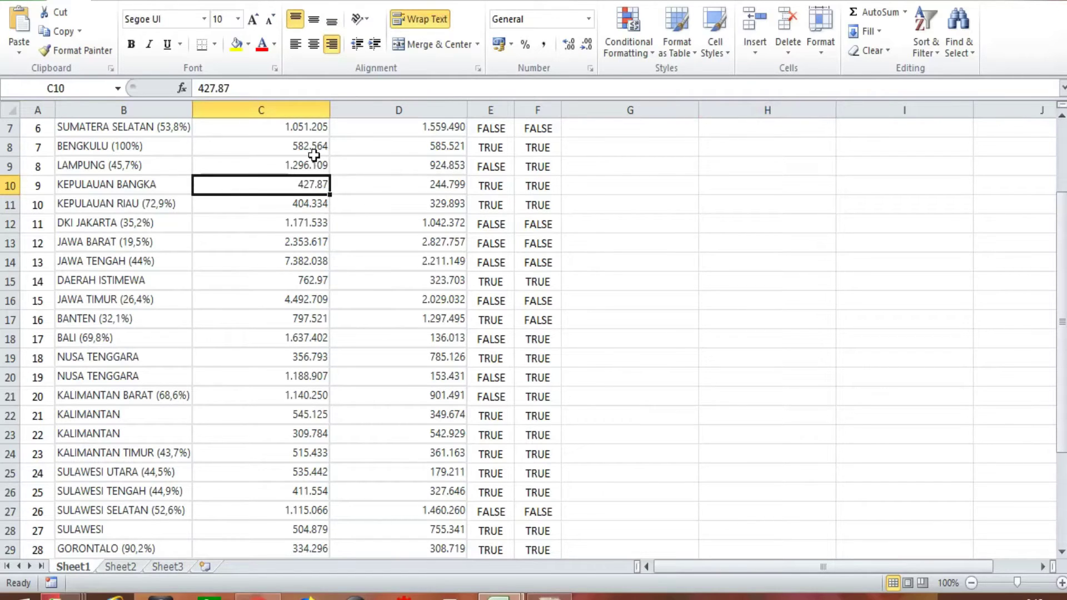
scroll(287, 133, down, 3)
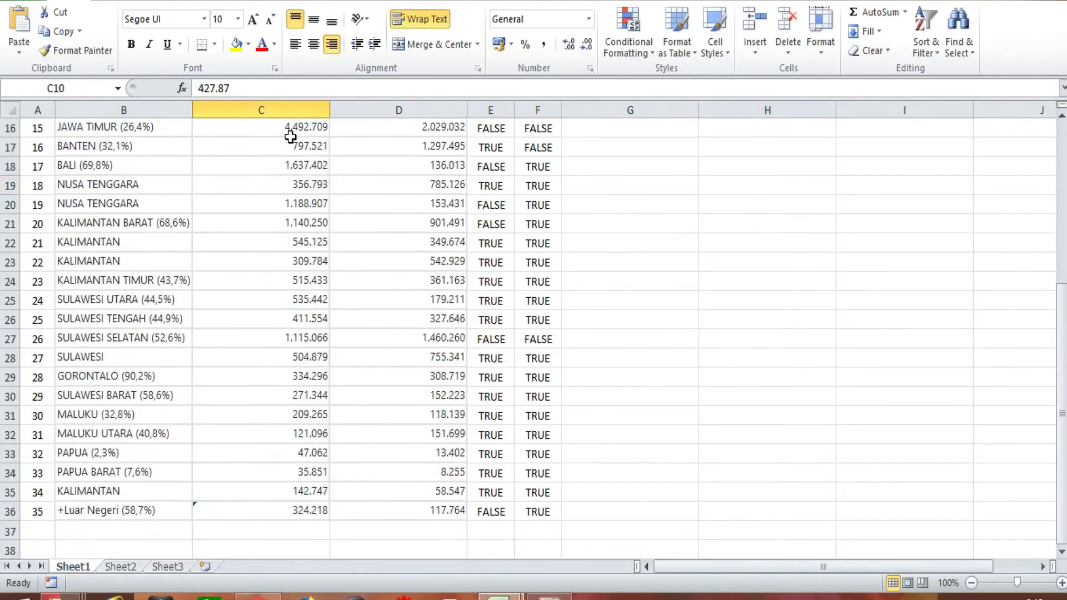
drag(1062, 411, 1061, 309)
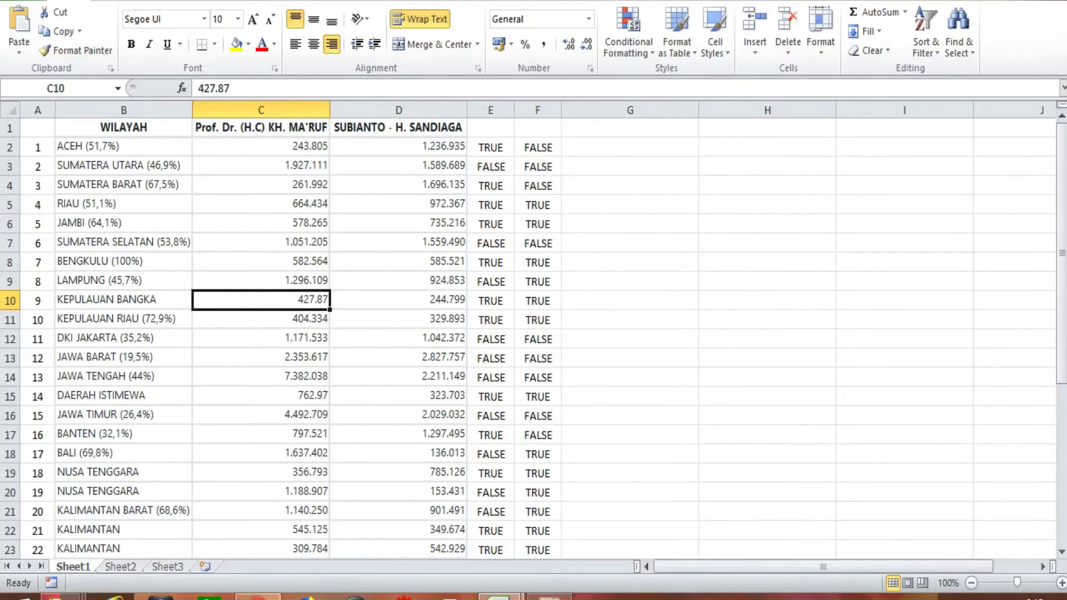
Switch to the KPU page in Chrome to check Kepulauan Bangka Belitung's first vote figure, and return to the Book5 workbook in Excel
click(257, 597)
click(185, 281)
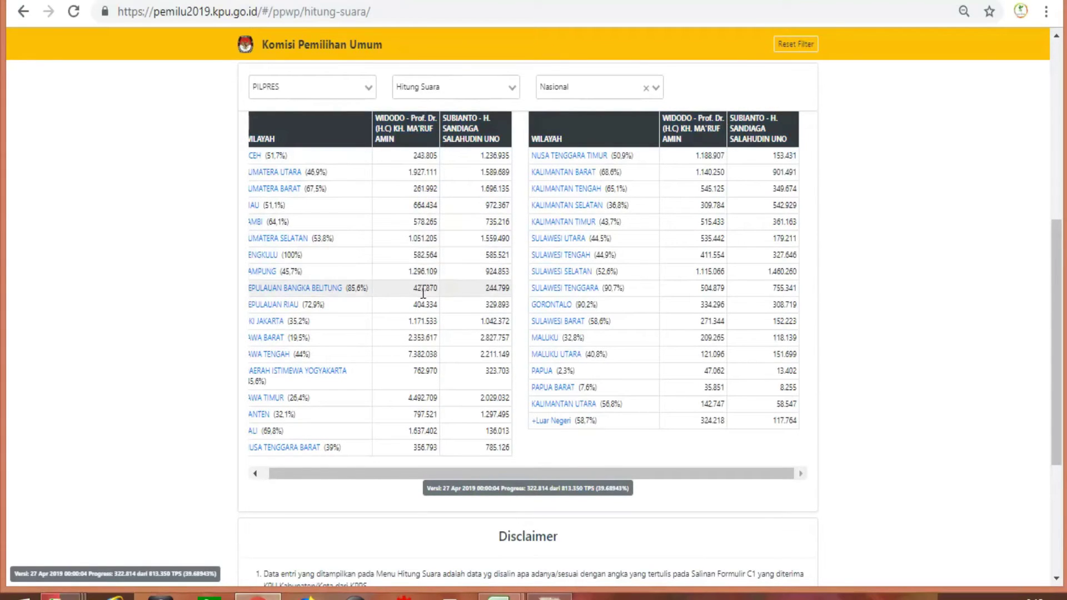
mouse_move(436, 291)
mouse_down()
mouse_move(412, 279)
mouse_move(433, 289)
mouse_up()
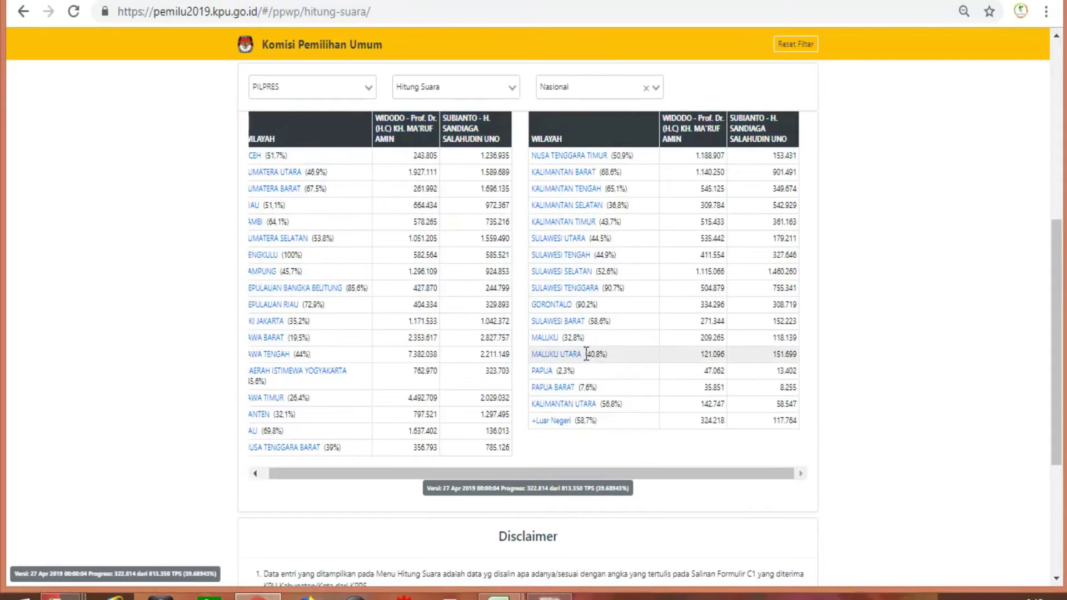
key(alt+Tab)
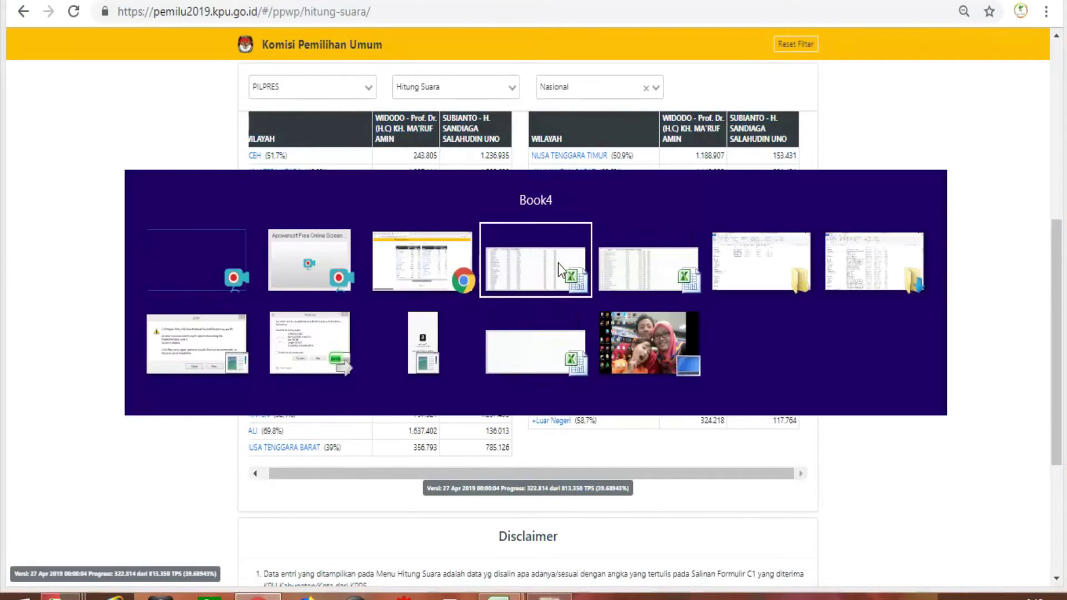
click(549, 251)
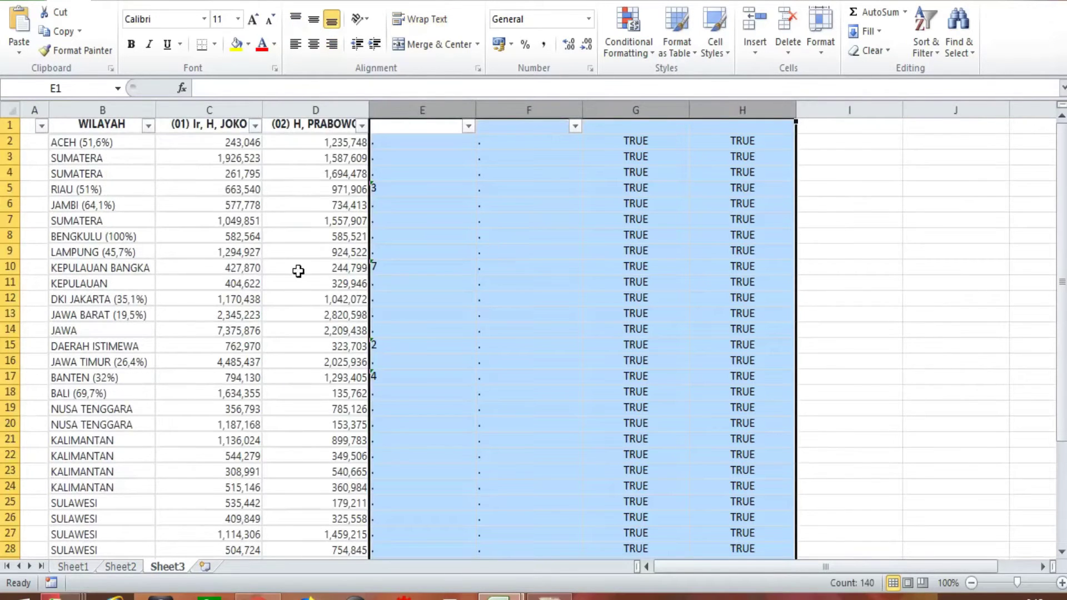
click(477, 592)
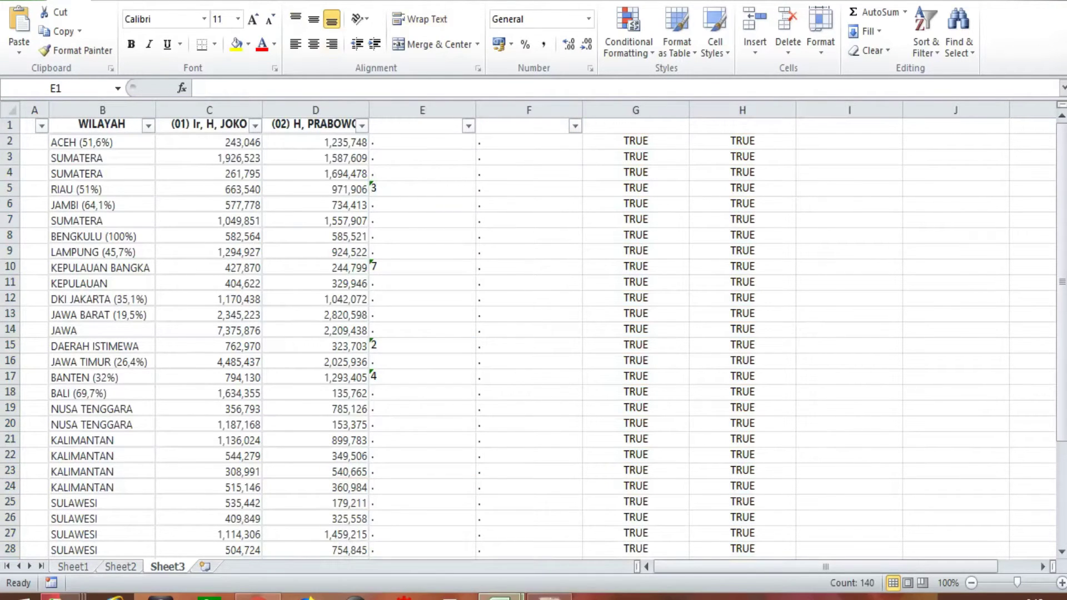
mouse_move(500, 593)
click(562, 562)
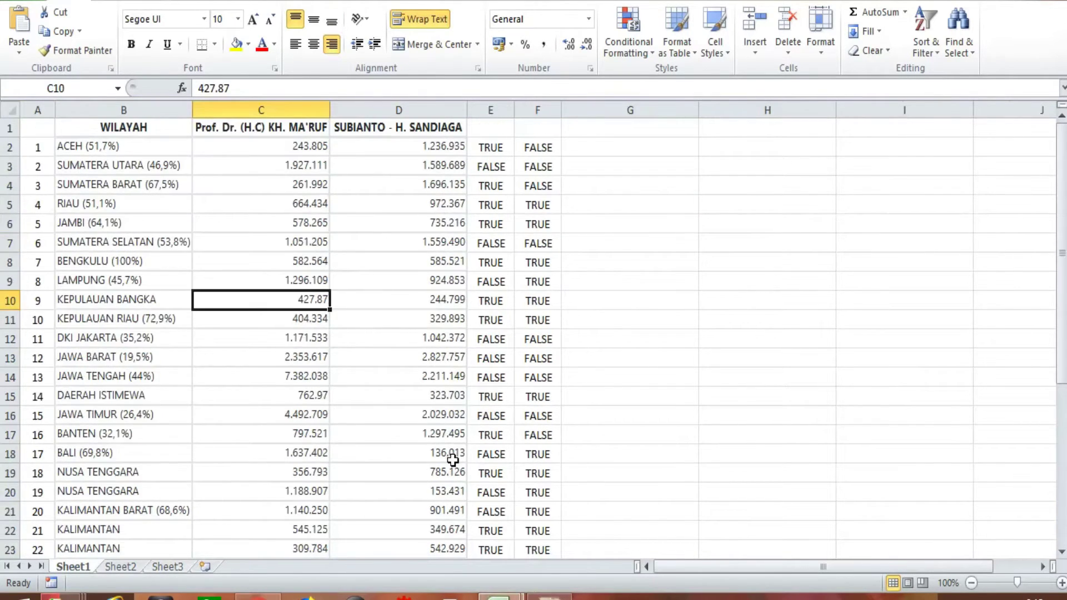
Enter the formula =LEFT(RIGHT(C2;4);1) in cell G2 to extract the fourth character from the end of the vote figure
scroll(453, 460, down, 5)
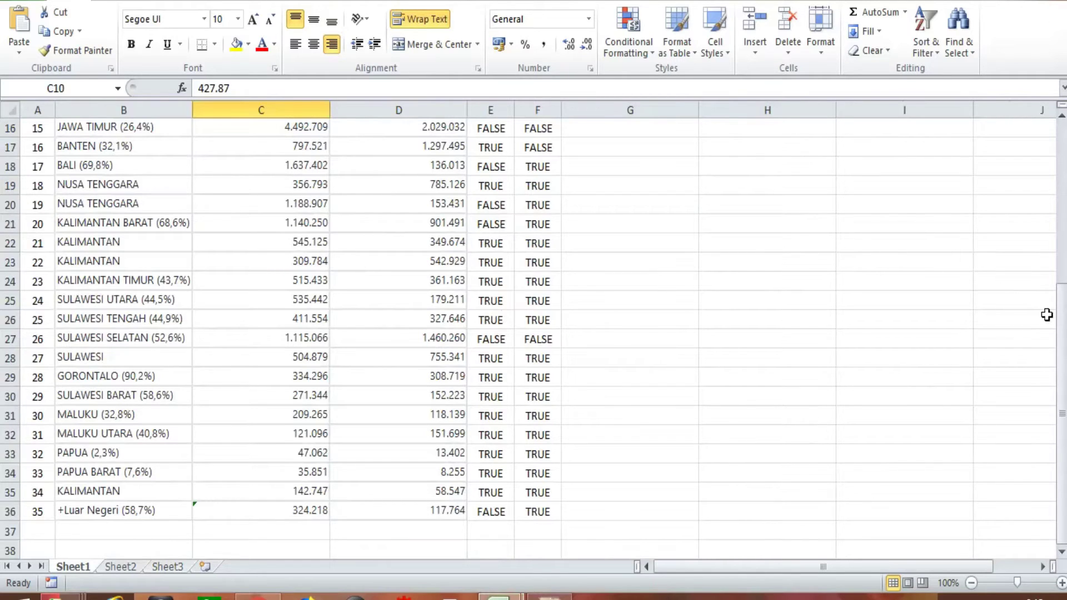
drag(1065, 327, 1057, 158)
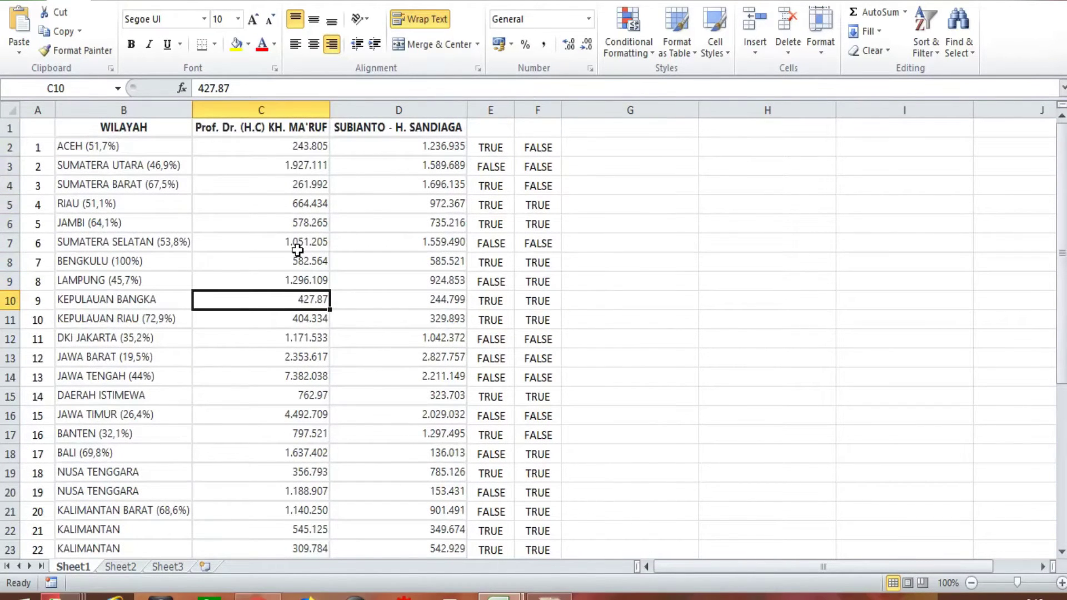
click(617, 148)
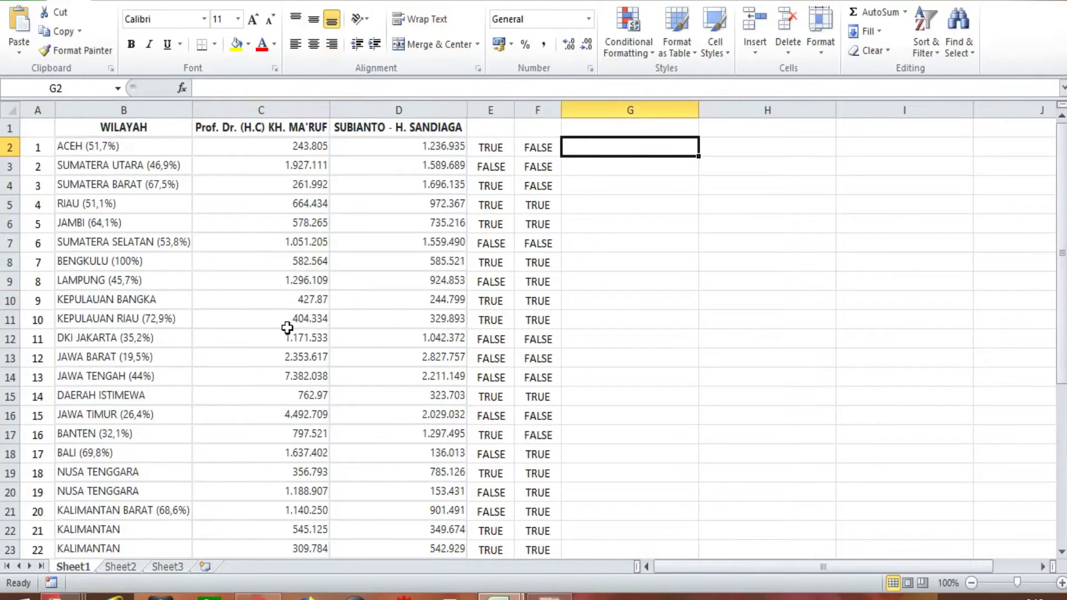
text(=)
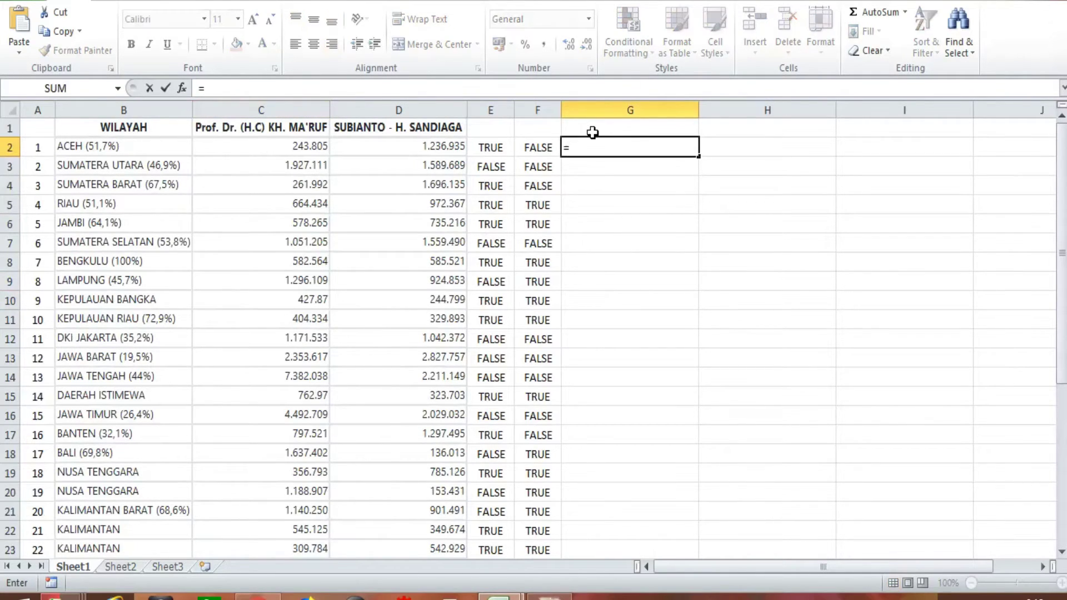
text(left(rigt)
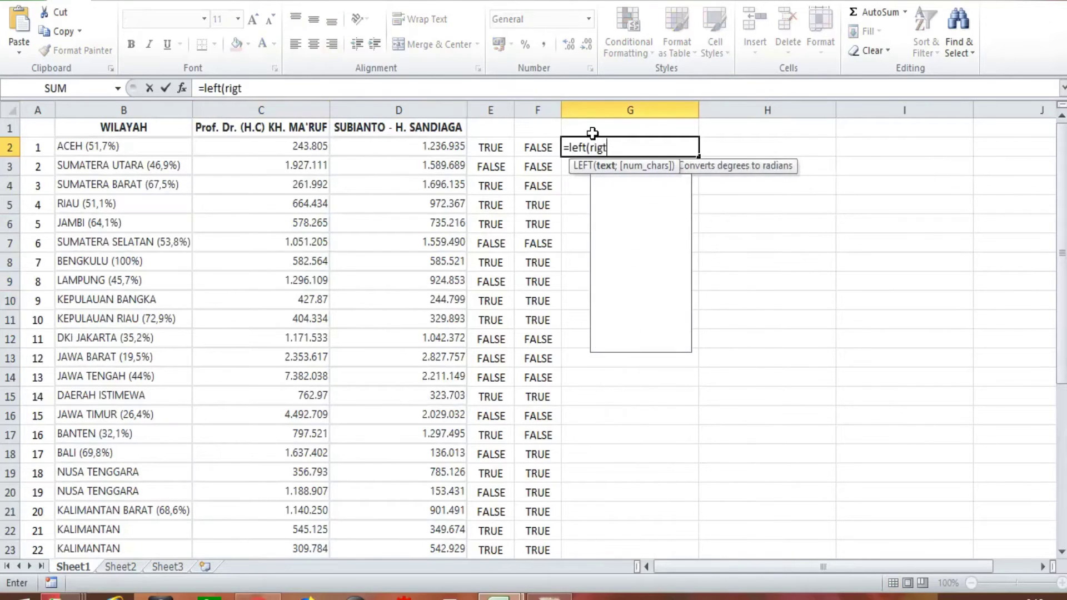
key(BackSpace)
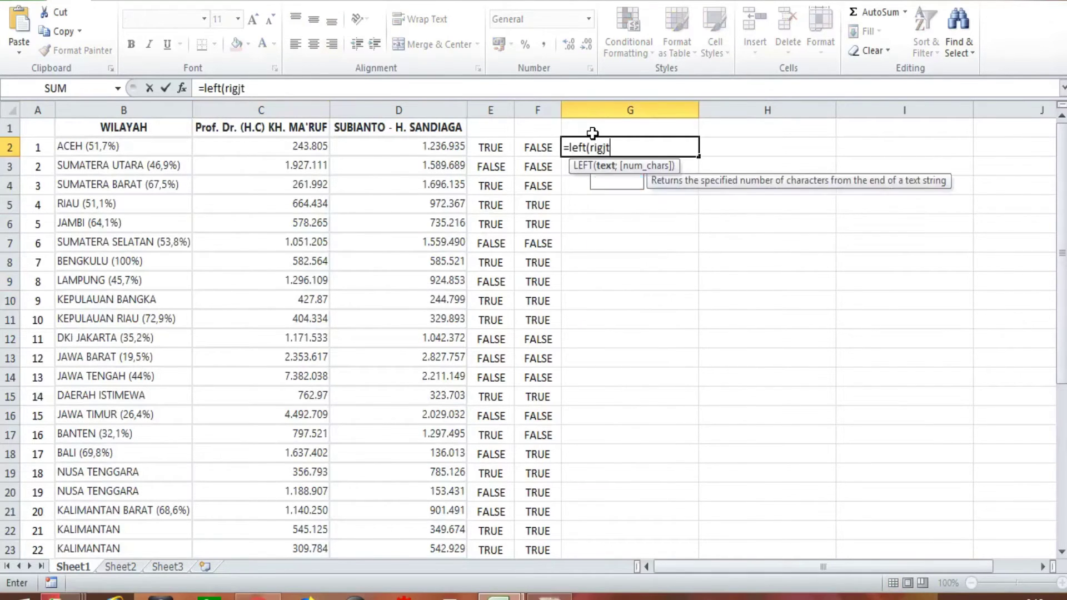
text(ht()
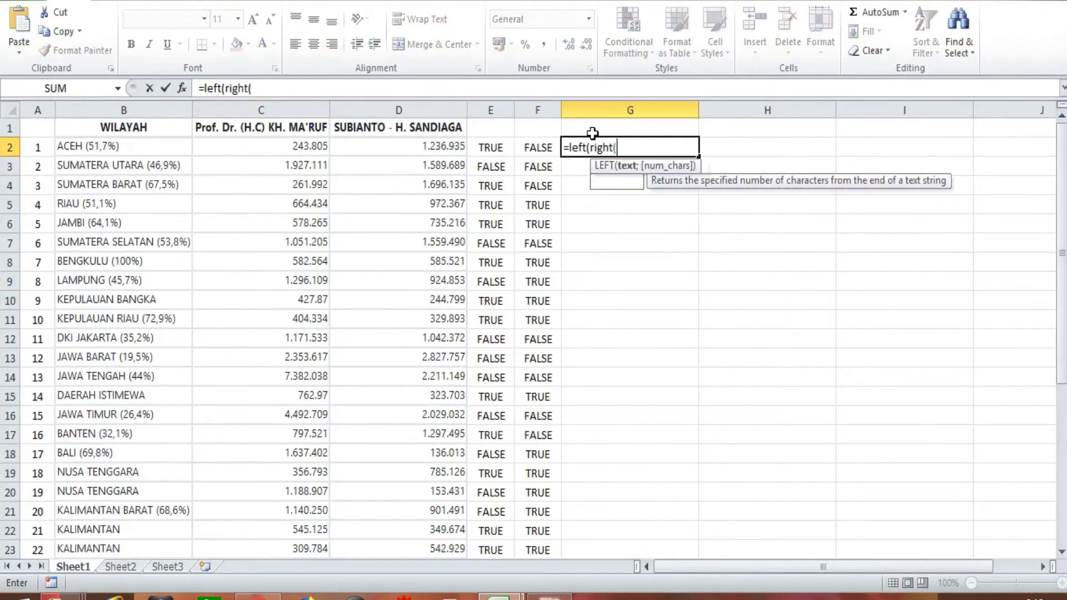
click(309, 149)
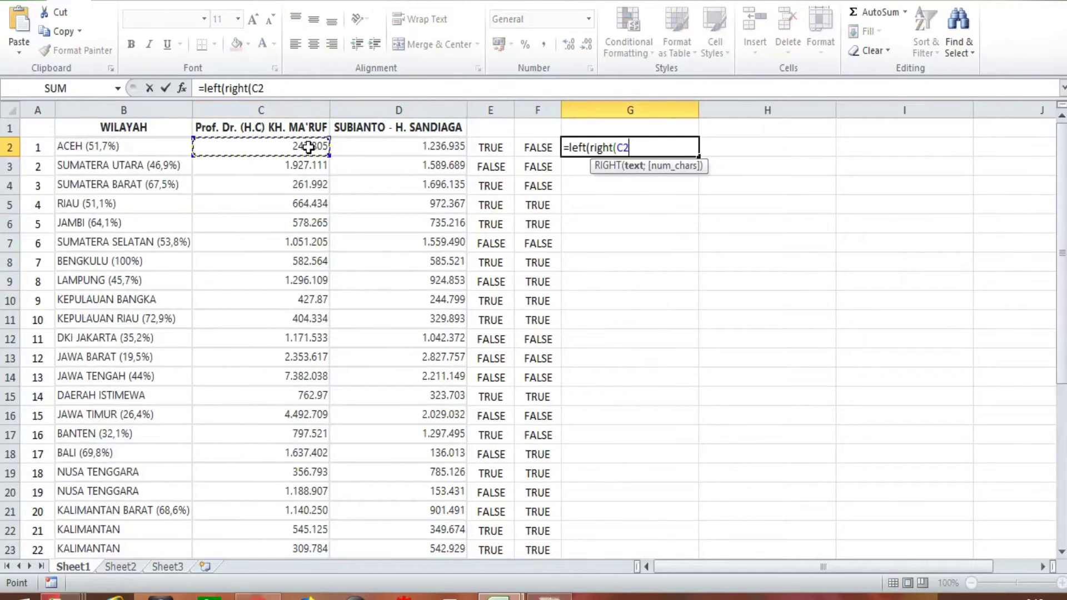
text(;)
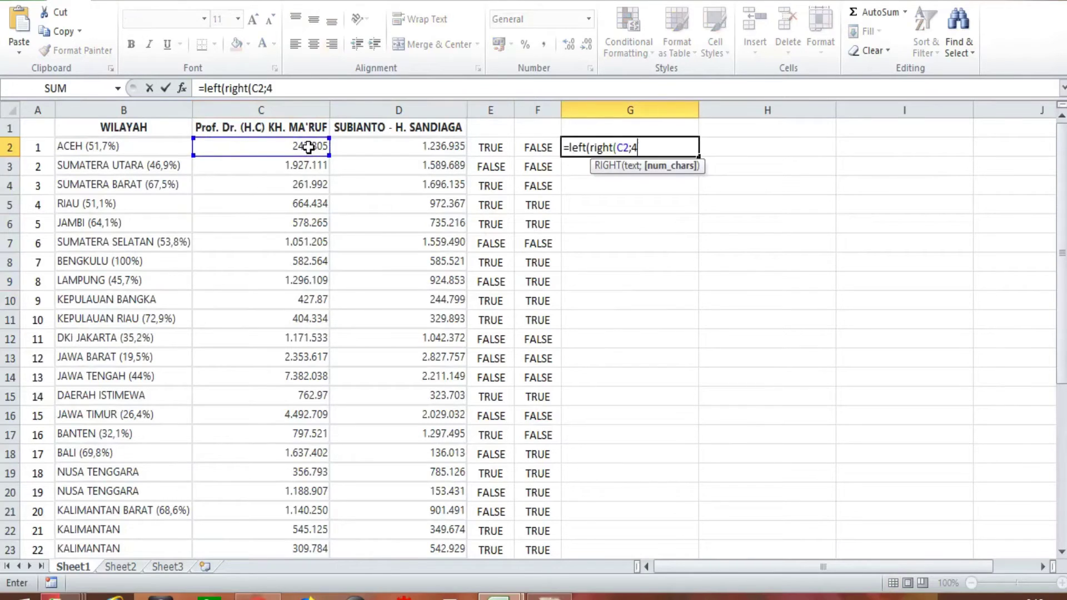
text(4);1)
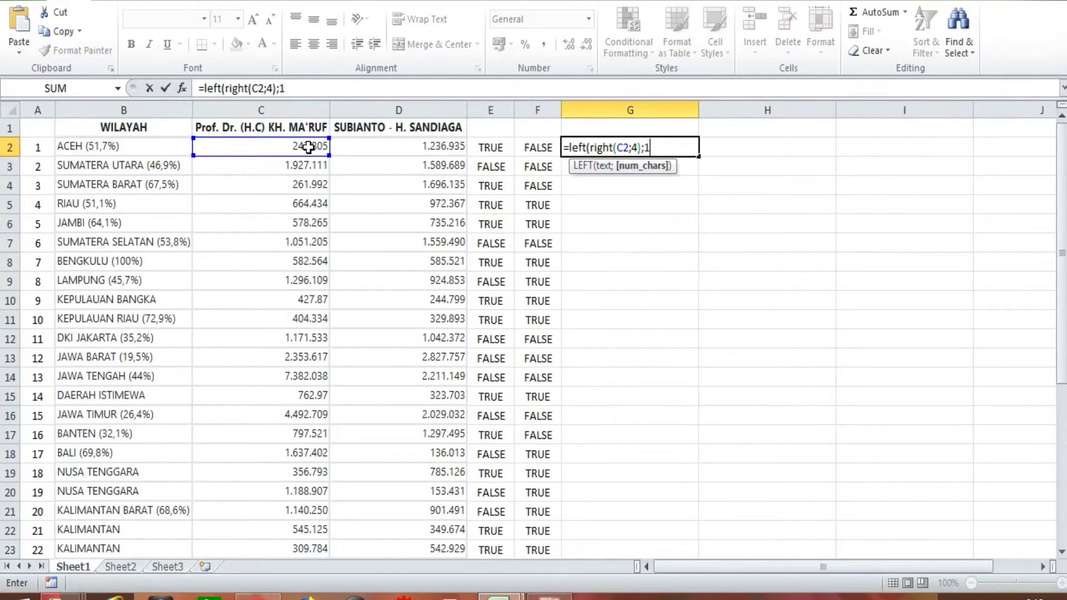
key(Return)
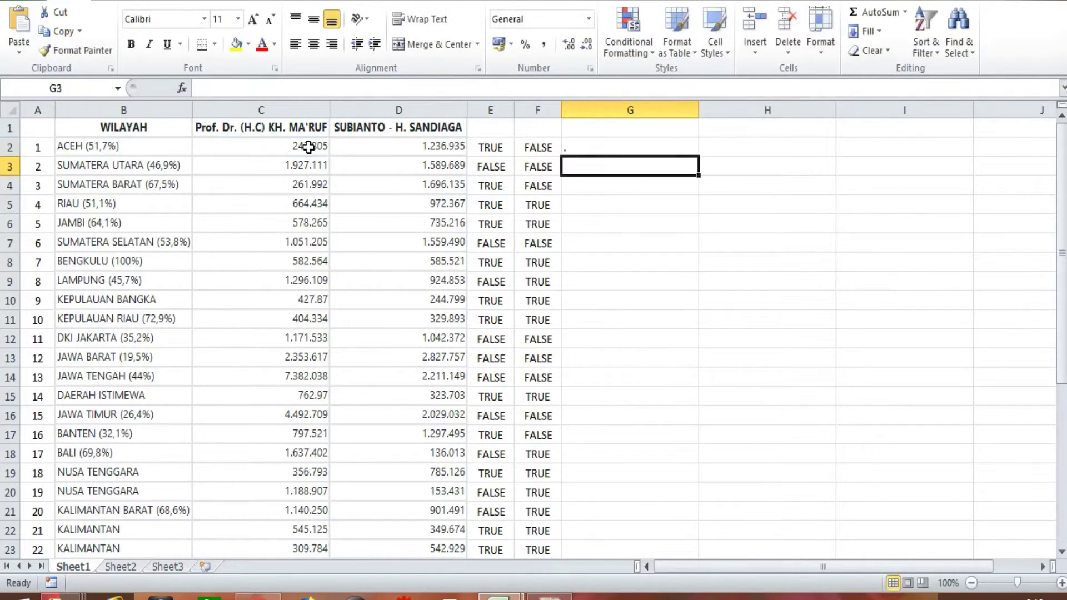
Copy the G2 formula across to column H and down all region rows, and center and narrow columns G and H
click(661, 147)
drag(700, 157, 806, 159)
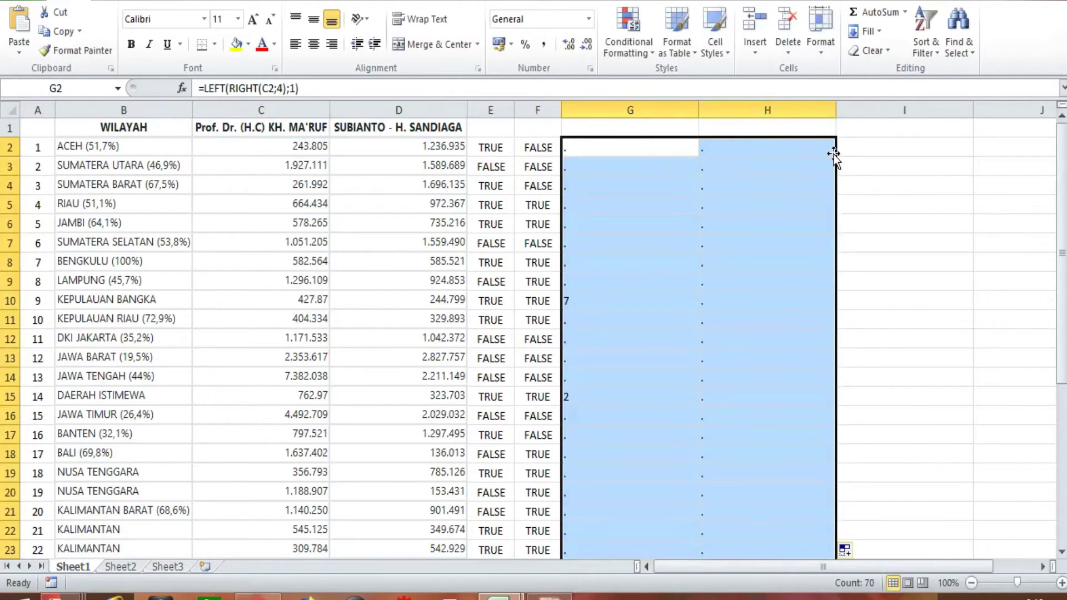
double_click(835, 156)
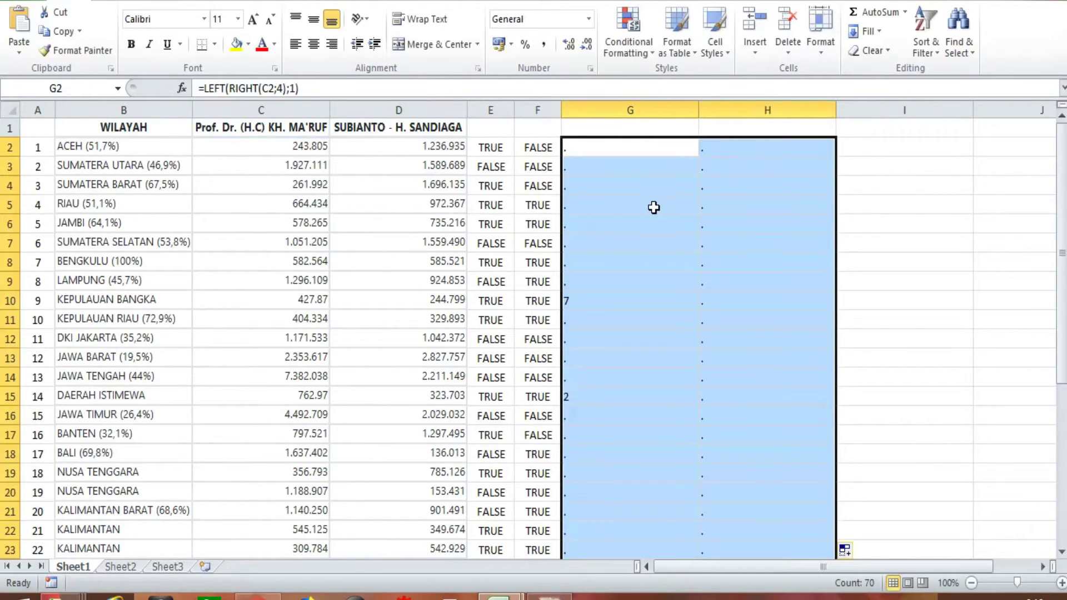
click(313, 46)
drag(673, 109, 601, 96)
Check the formula results in G10 and G15 against their vote figures, and widen column B to fit the full region names
click(590, 303)
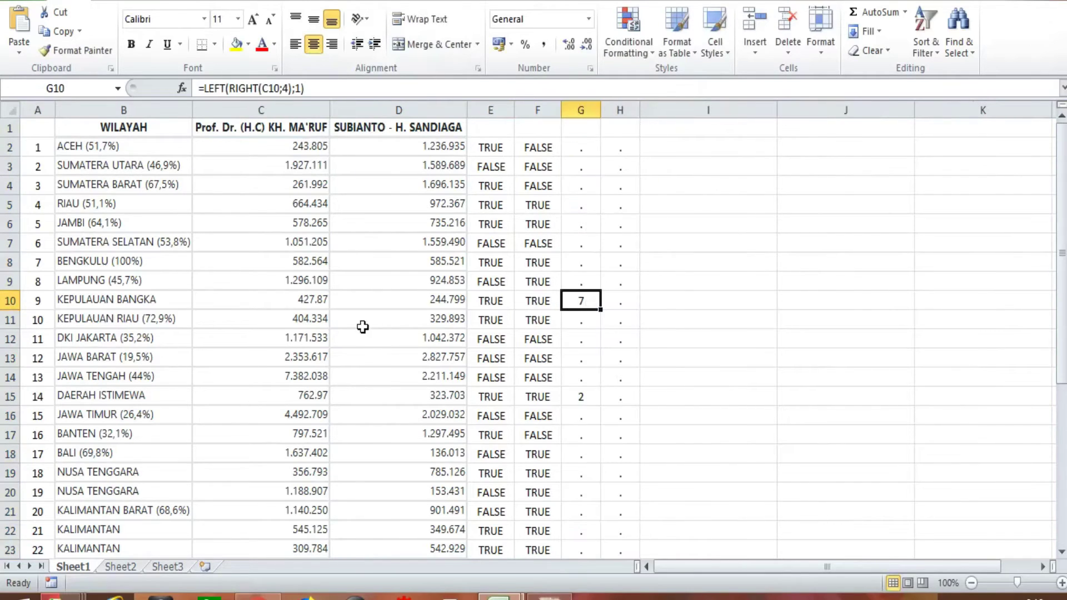
click(309, 301)
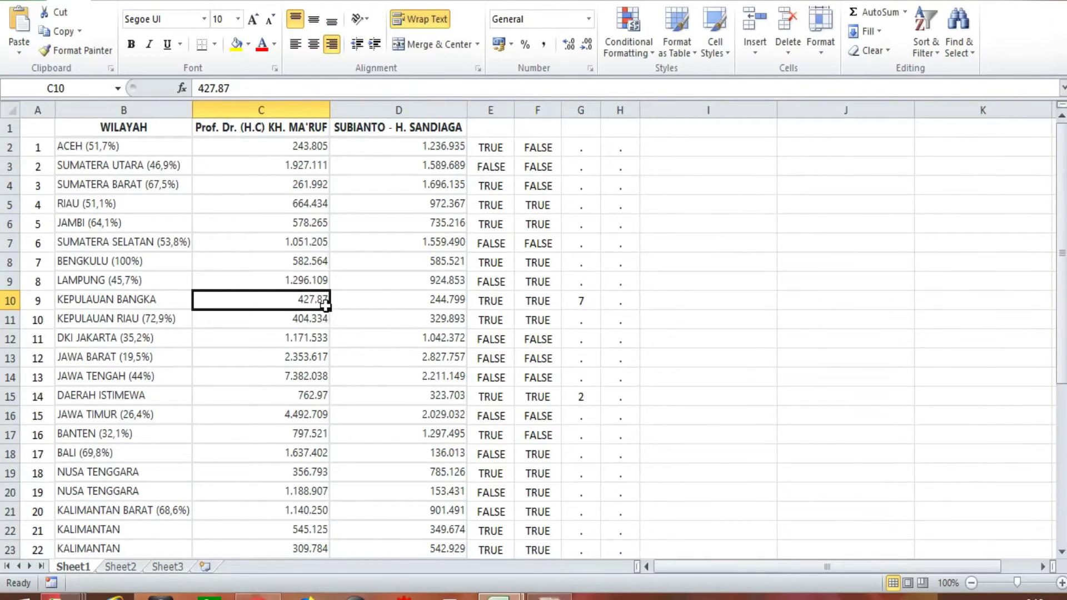
click(581, 398)
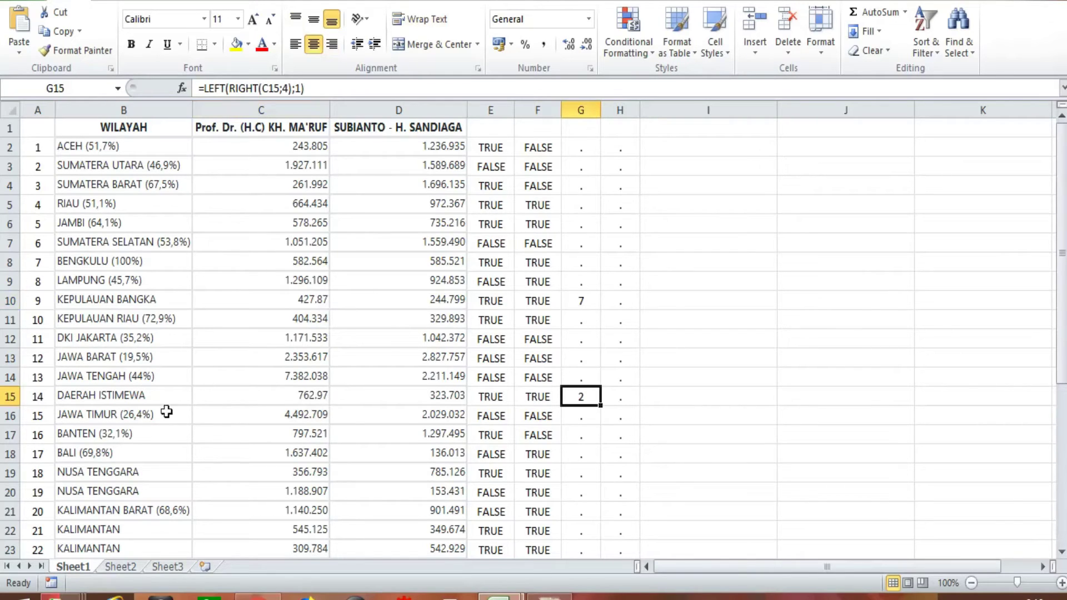
drag(192, 109, 250, 115)
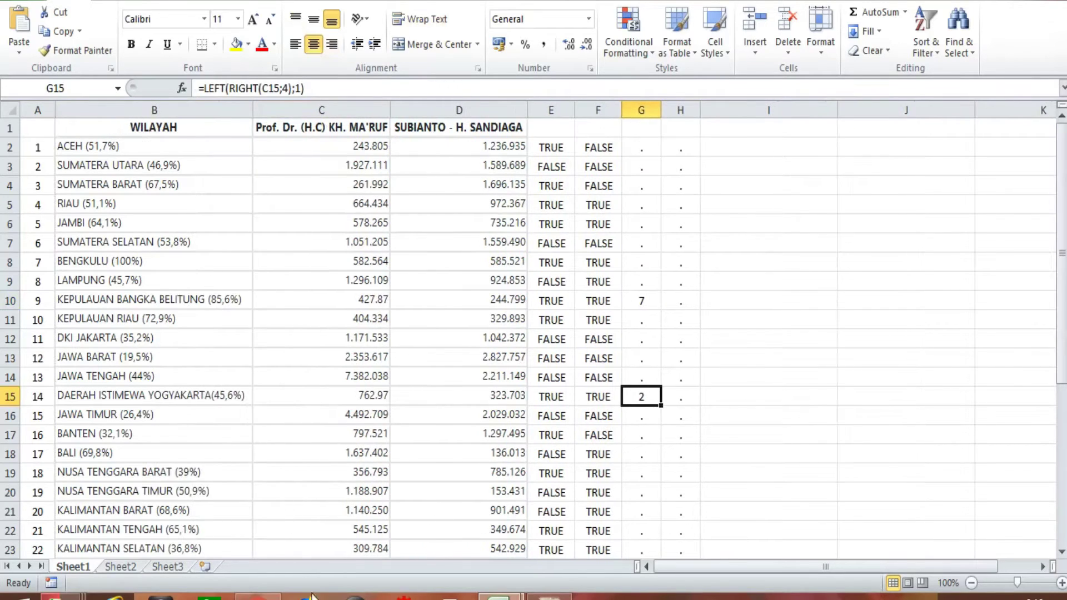
Check the first vote figures for Kepulauan Bangka Belitung and Yogyakarta on the KPU page in Chrome, and return to cell C10 of Book5 in Excel
click(257, 598)
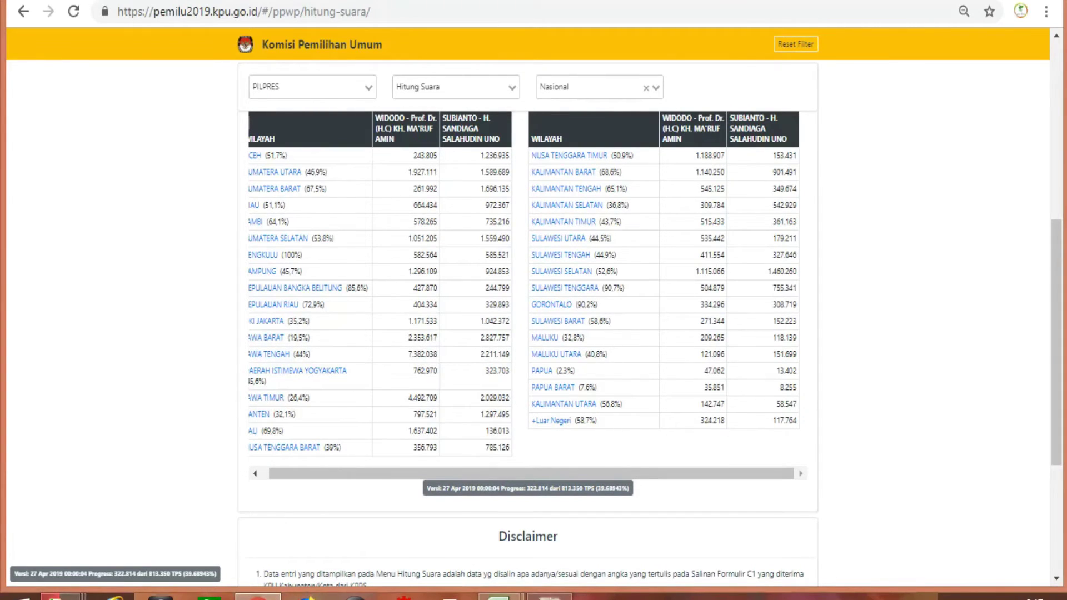
mouse_move(500, 596)
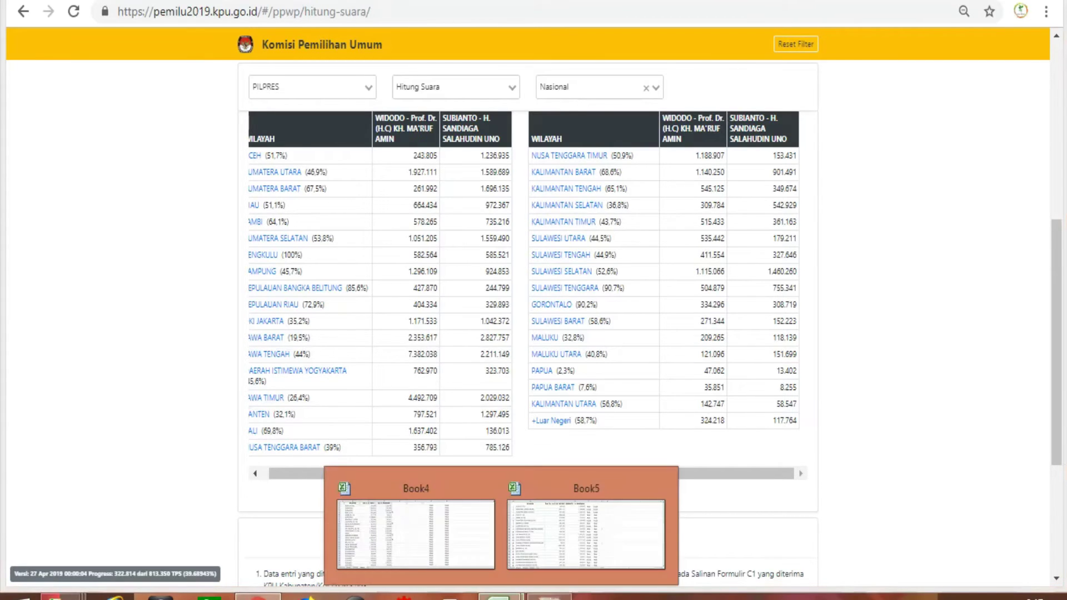
click(582, 547)
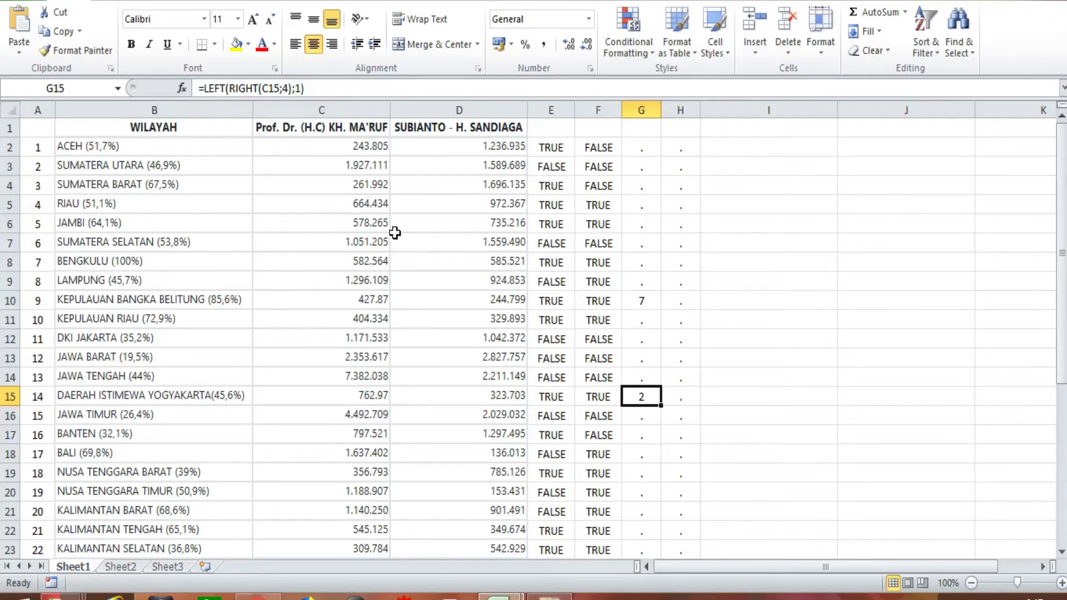
click(381, 305)
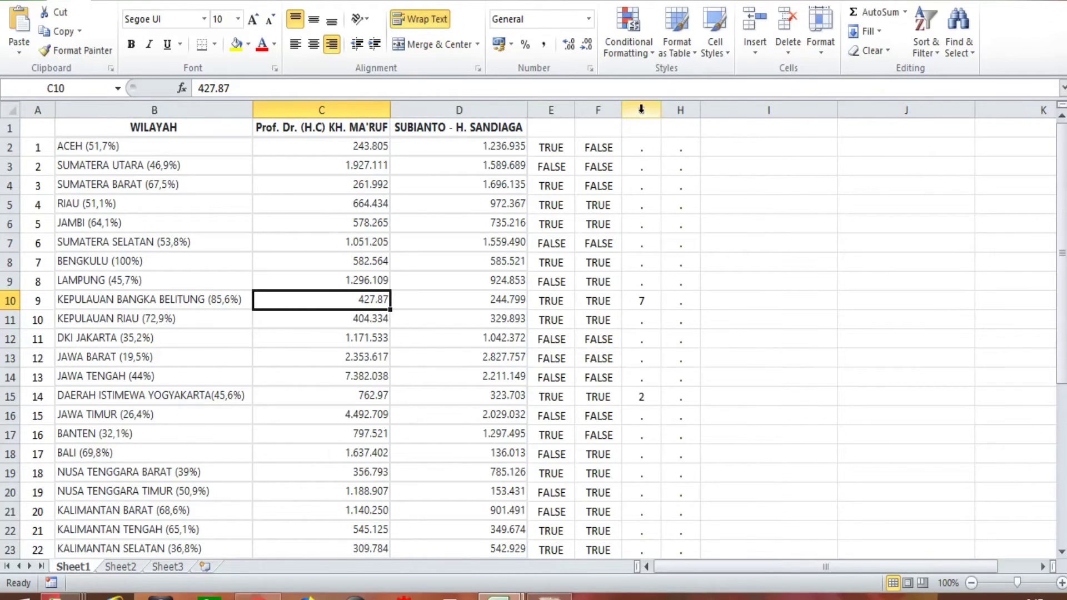
Convert the formulas in columns G and H to static values by copying them and pasting values only in place
drag(641, 107, 683, 108)
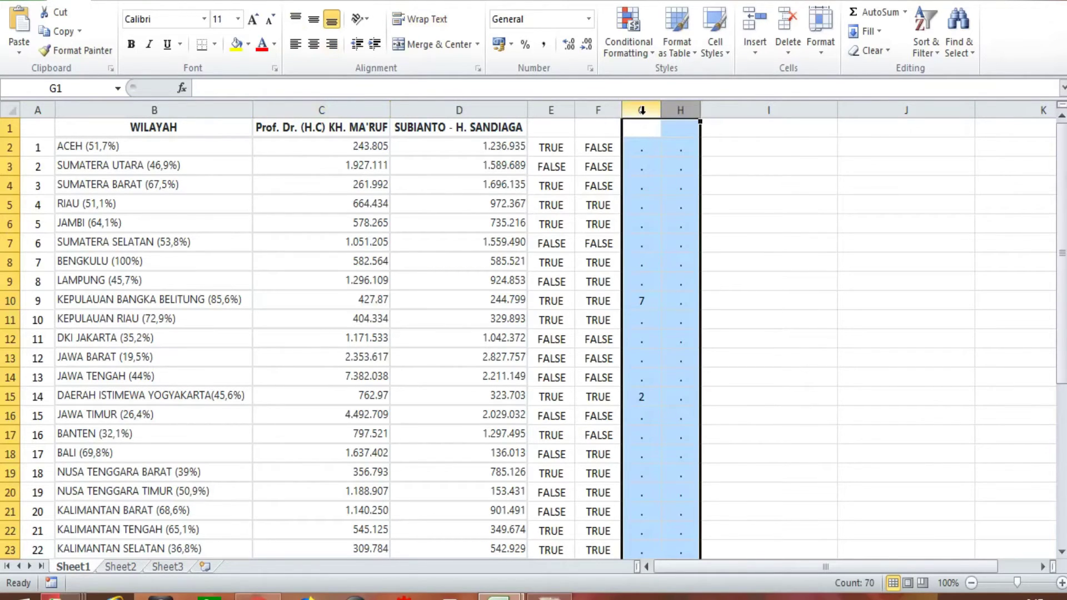
key(ctrl+c)
right_click(642, 110)
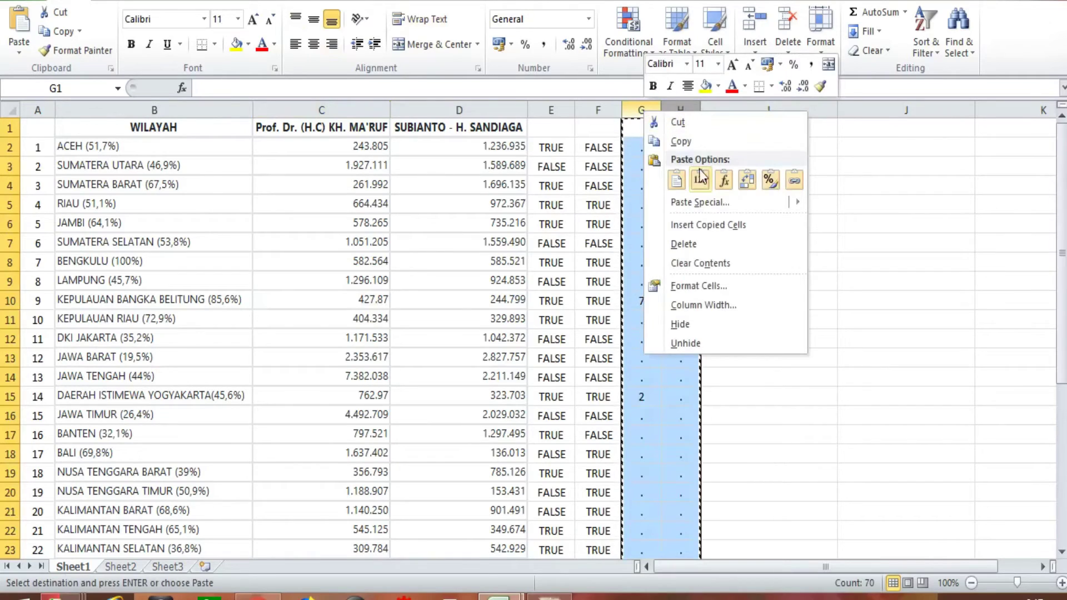
click(700, 179)
click(645, 185)
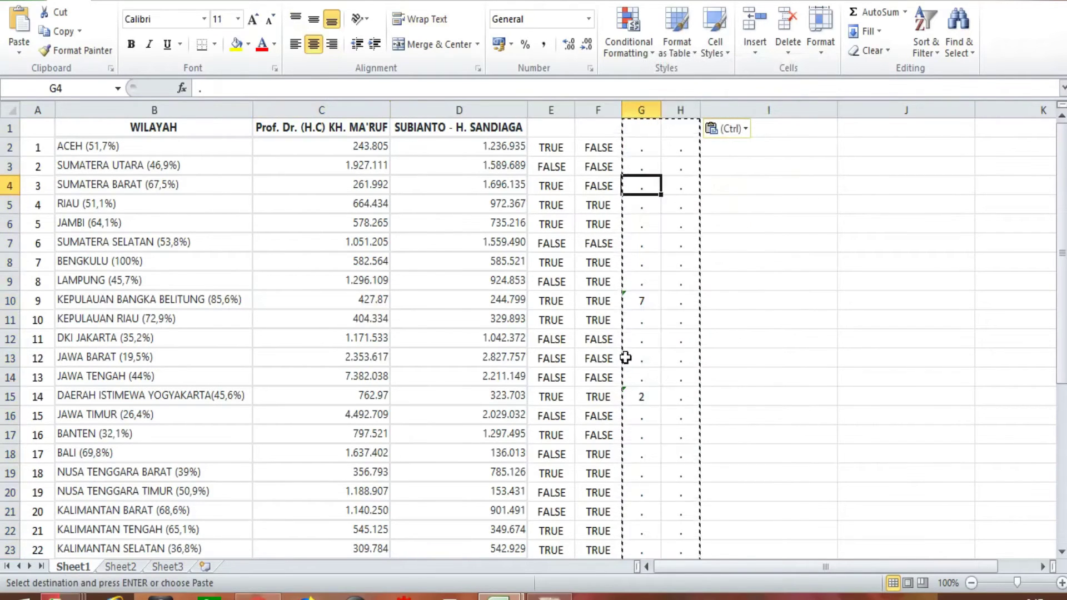
click(650, 303)
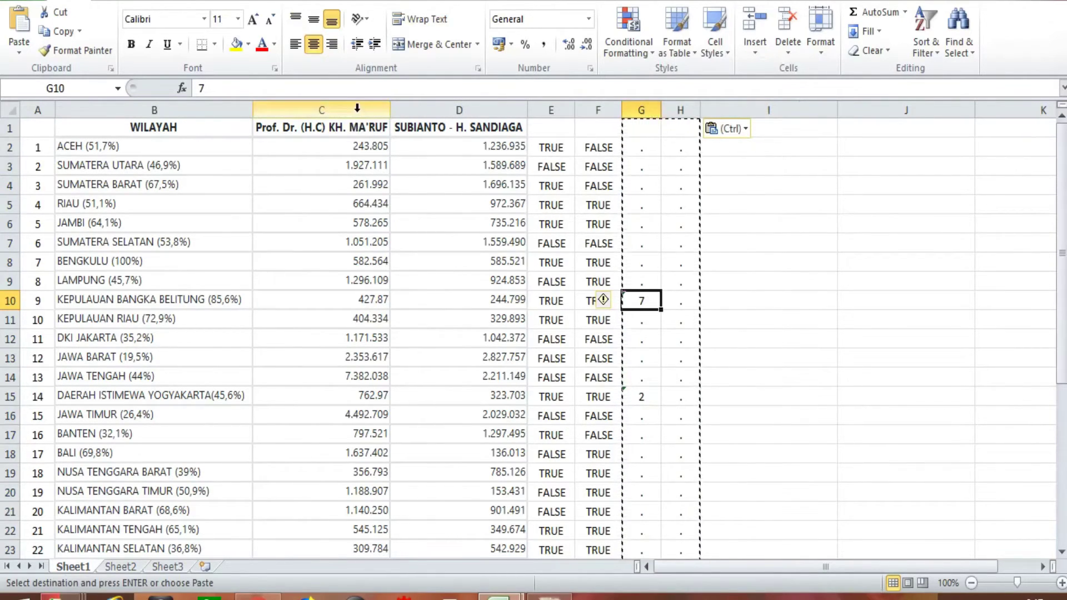
Replace every period with a comma in columns C and D, and clear the leftover copy selection
drag(356, 108, 432, 130)
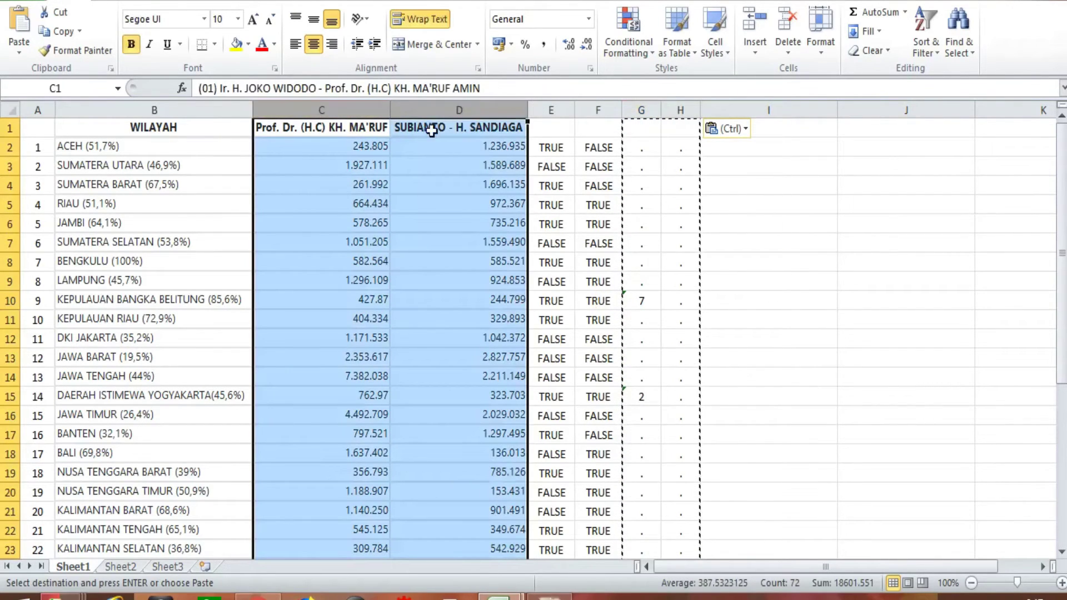
key(ctrl+h)
click(522, 161)
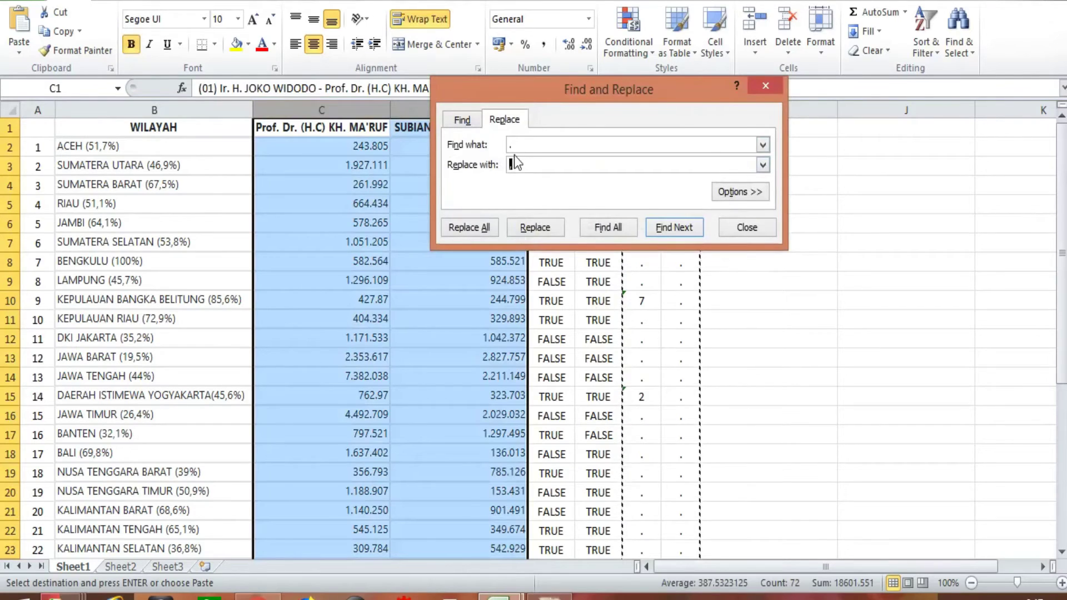
text(,)
click(516, 139)
key(BackSpace)
text(.)
key(Tab)
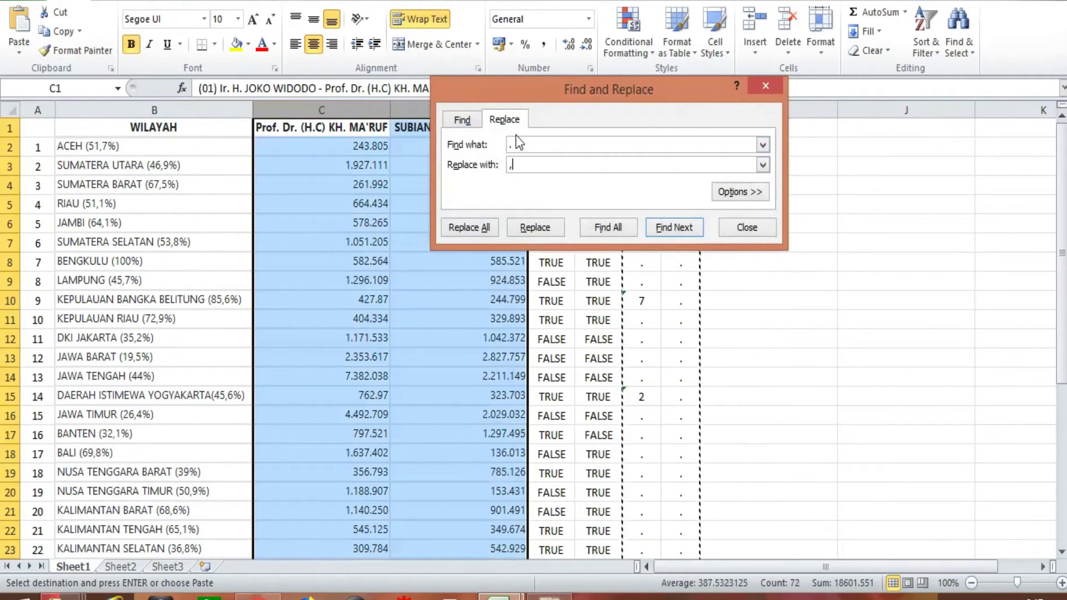
click(468, 228)
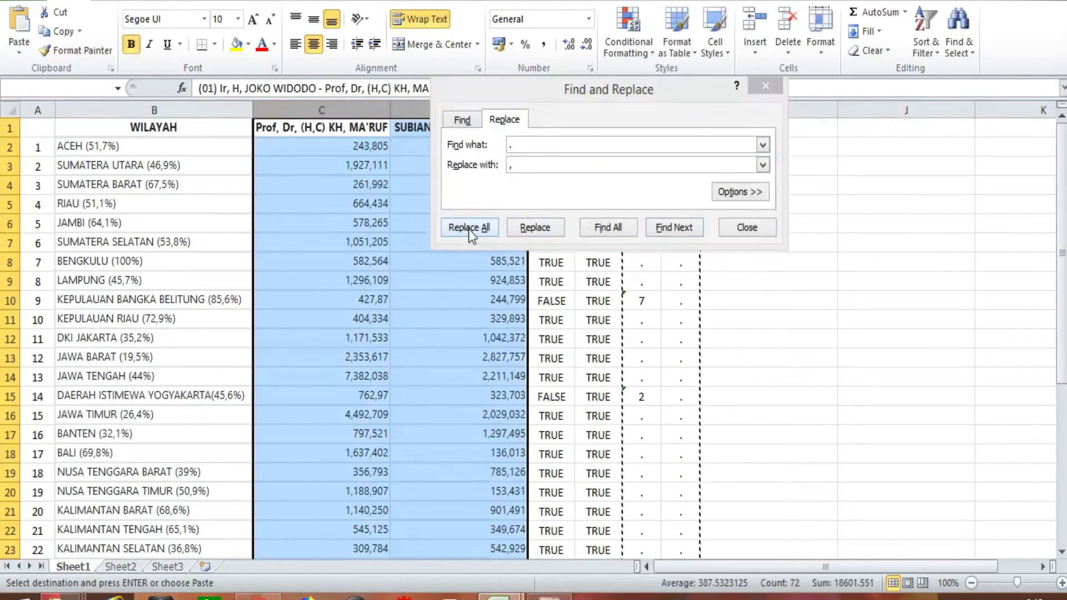
click(540, 332)
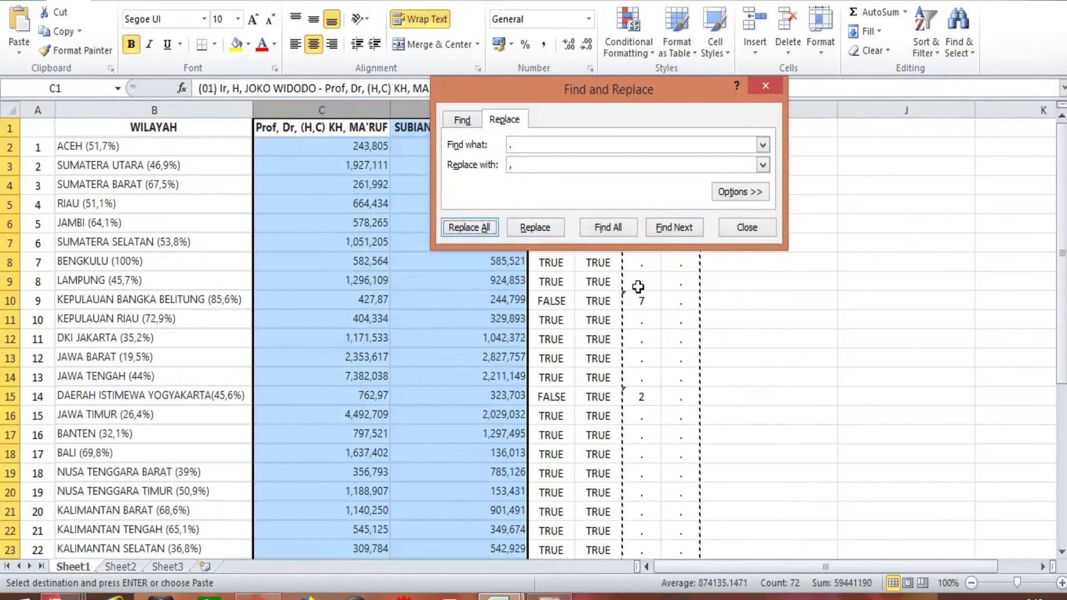
click(739, 227)
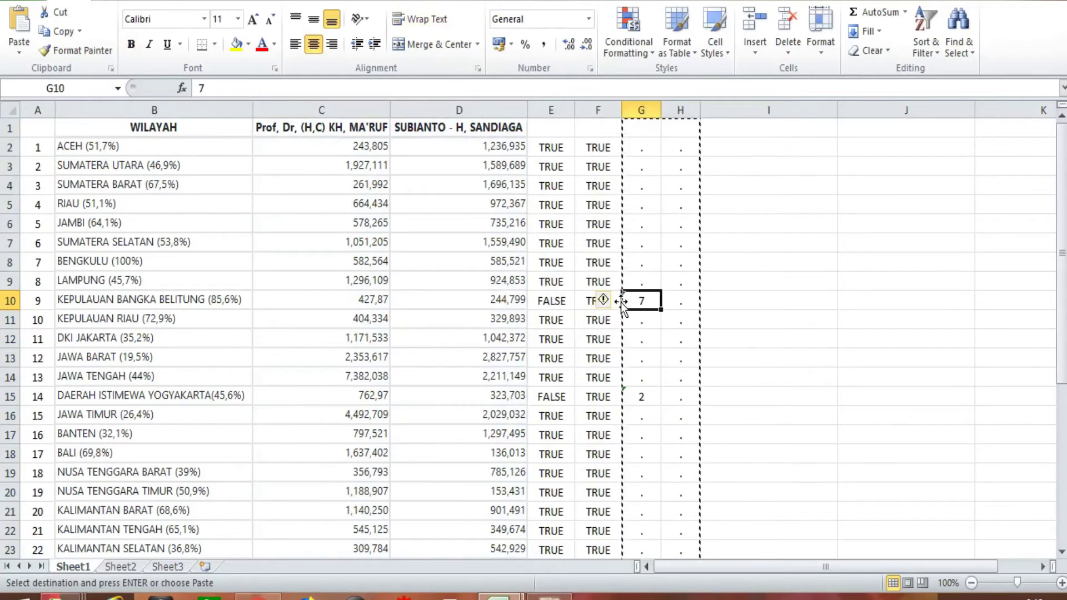
key(Escape)
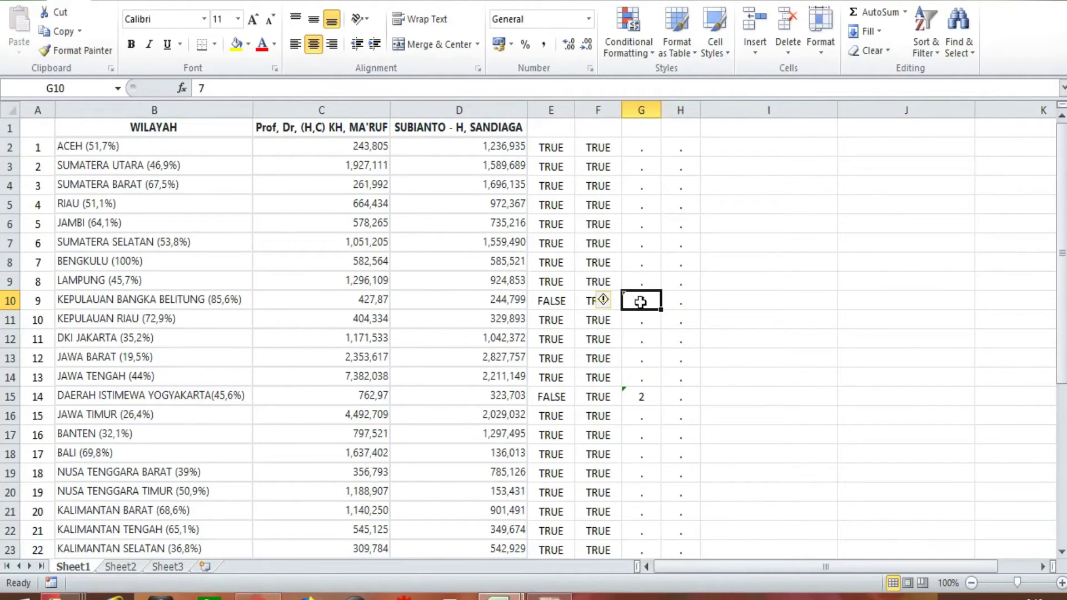
Append the missing trailing zero to the vote figures in C10 and C15, making them 427,870 and 762,970
double_click(386, 300)
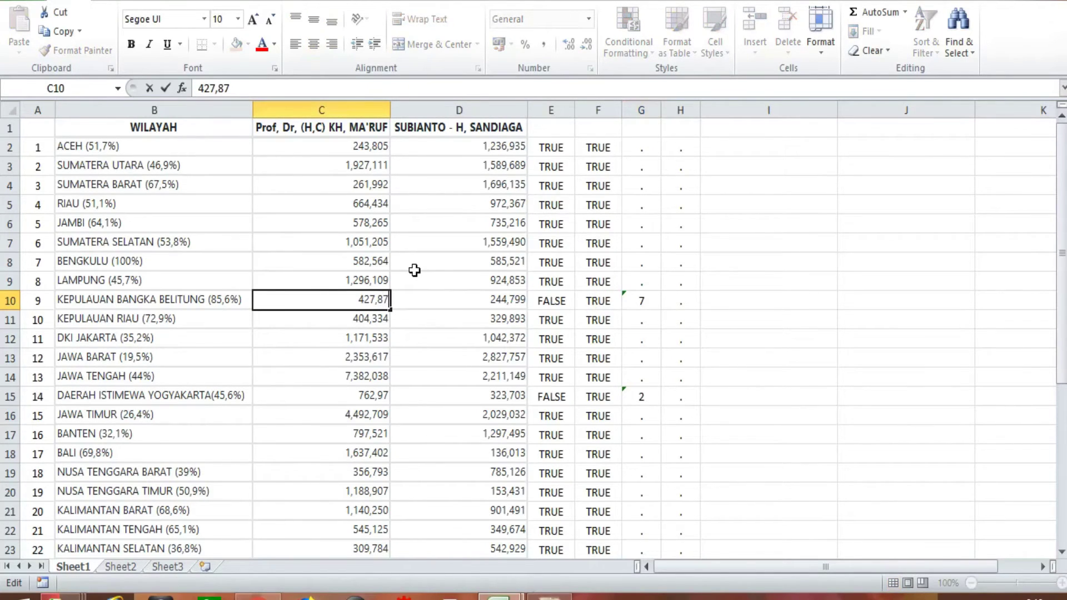
text(0)
key(Return)
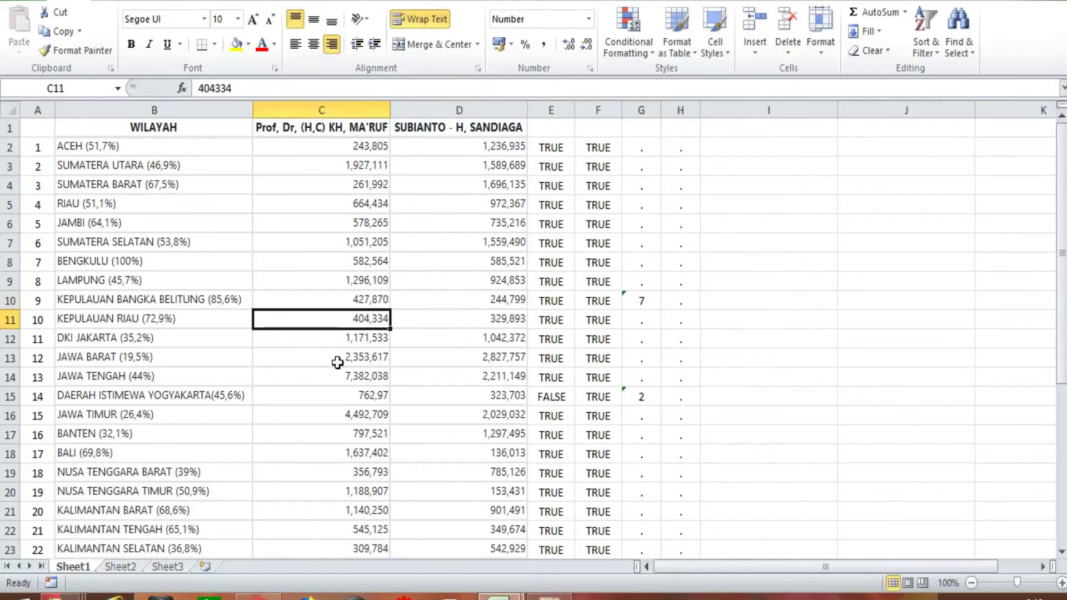
click(383, 396)
double_click(384, 395)
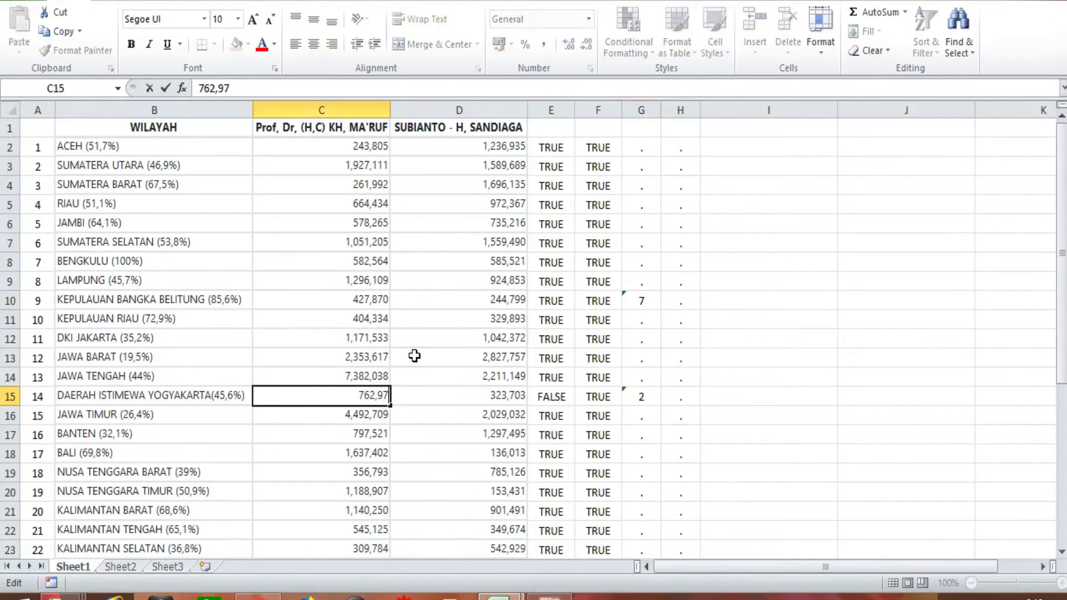
text(0)
key(Return)
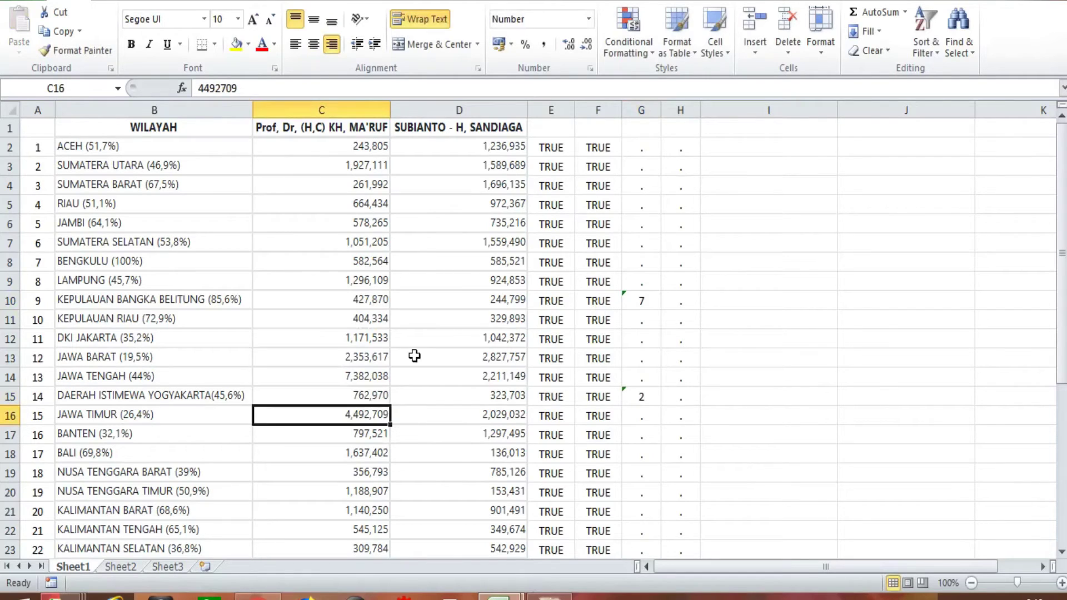
Review the ISNUMBER results in E2:F36 for all region rows to check that every vote figure is numeric
mouse_move(1057, 334)
mouse_down()
mouse_move(1050, 476)
mouse_move(1050, 325)
mouse_up()
drag(550, 144, 578, 529)
scroll(554, 415, up, 1)
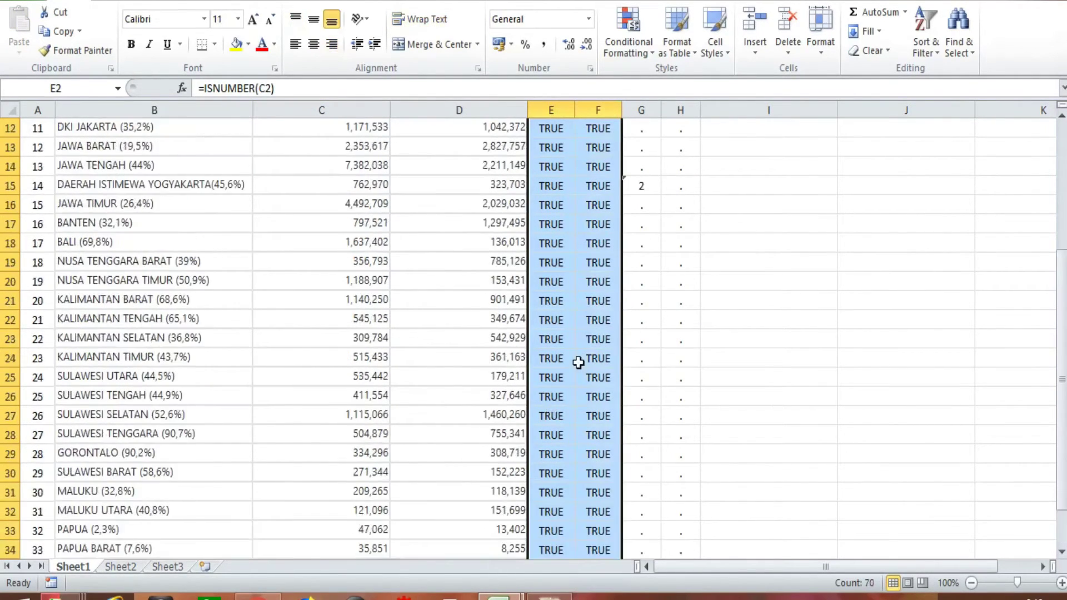
drag(1061, 348, 1016, 162)
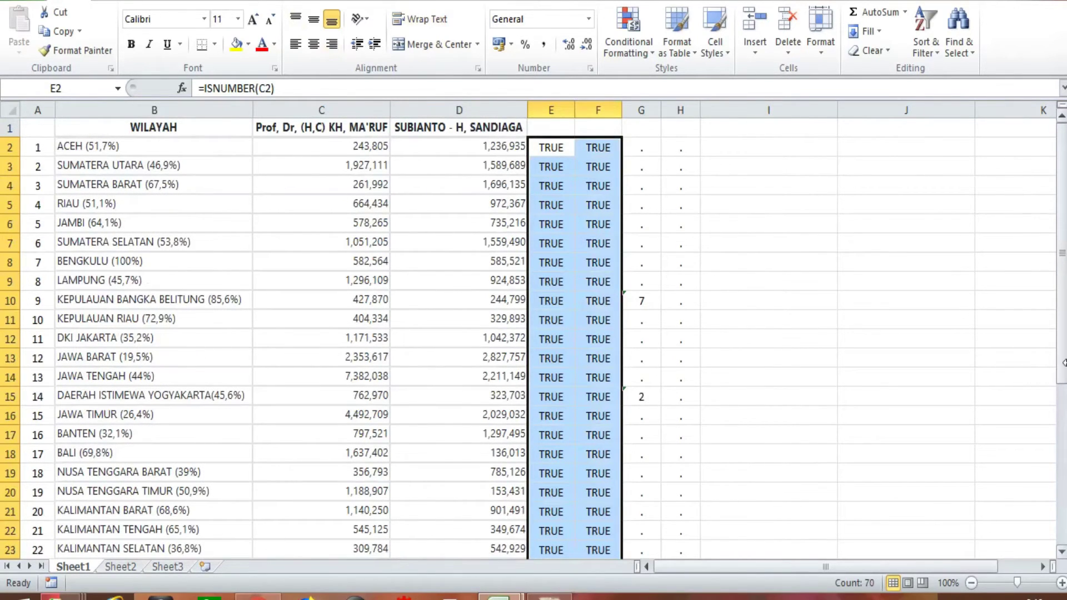
drag(1062, 261, 1039, 481)
scroll(460, 514, down, 2)
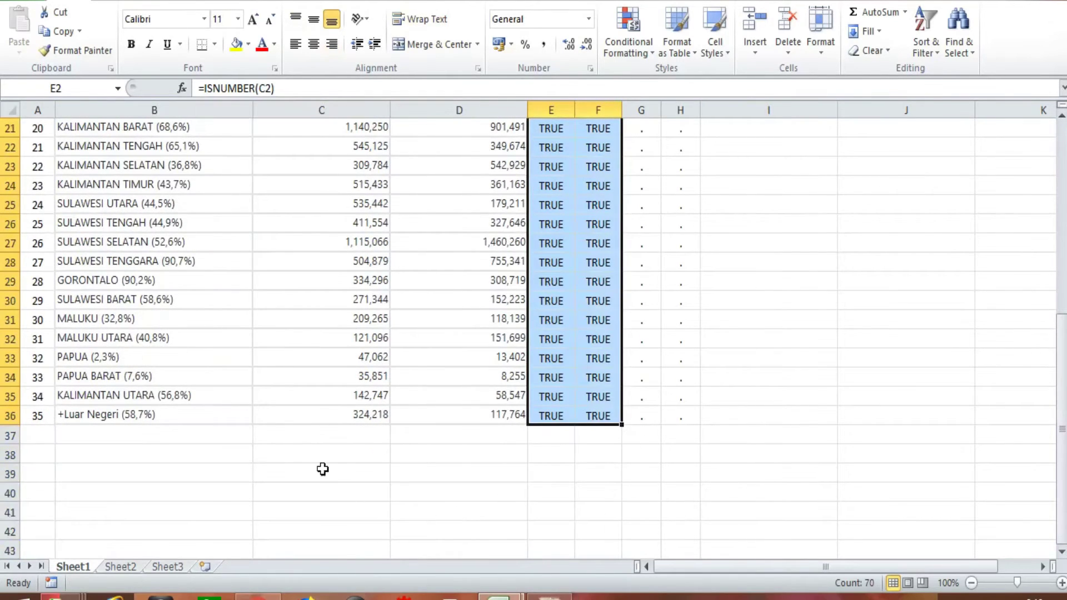
Total each candidate's votes with AutoSum in cells C37 and D37, below the last region row
click(325, 449)
click(324, 436)
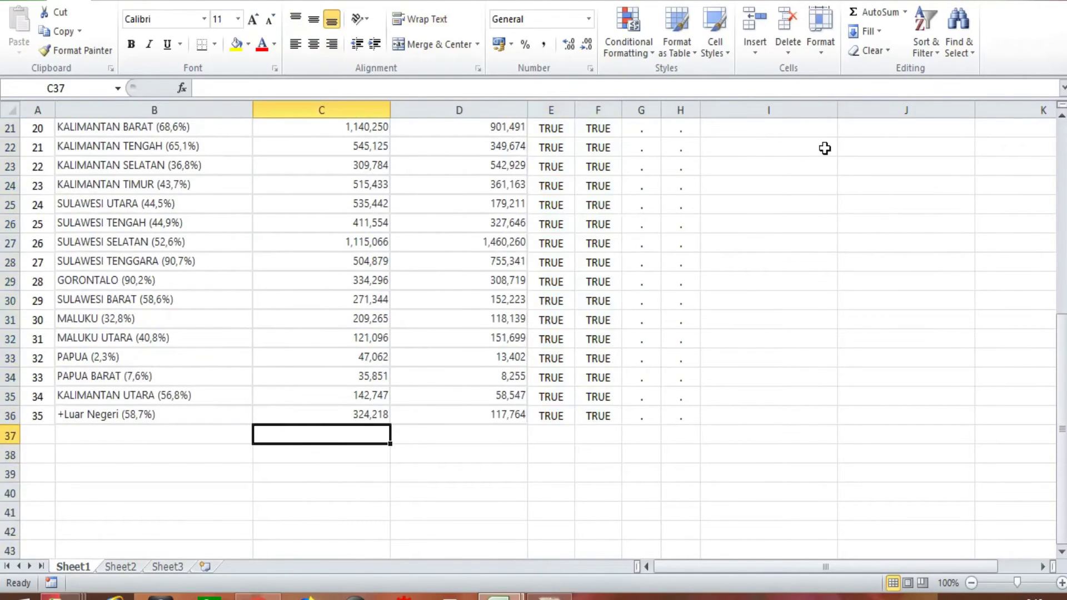
click(861, 12)
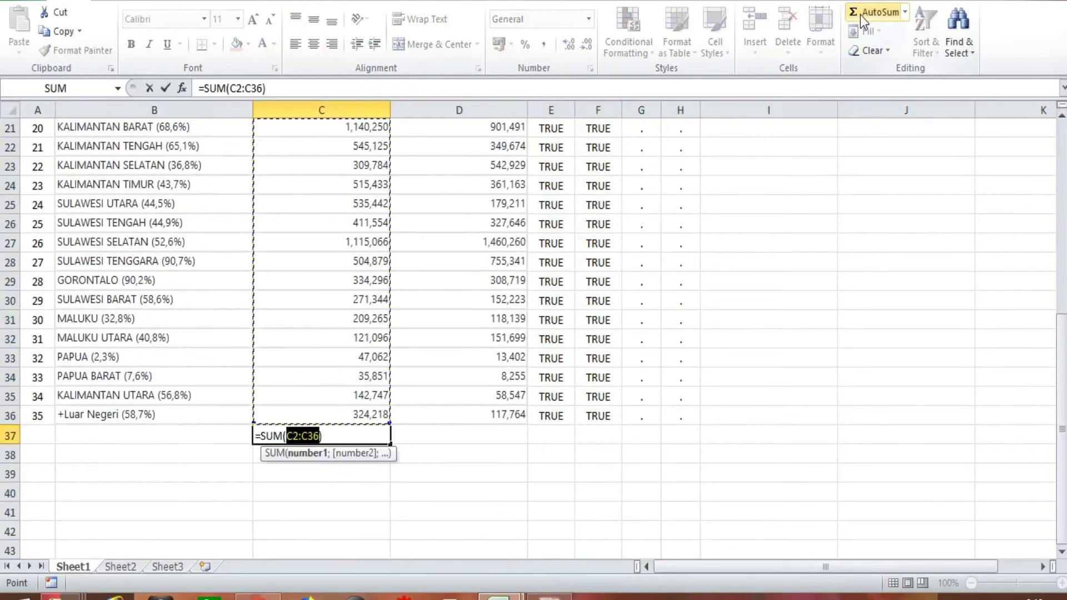
key(Return)
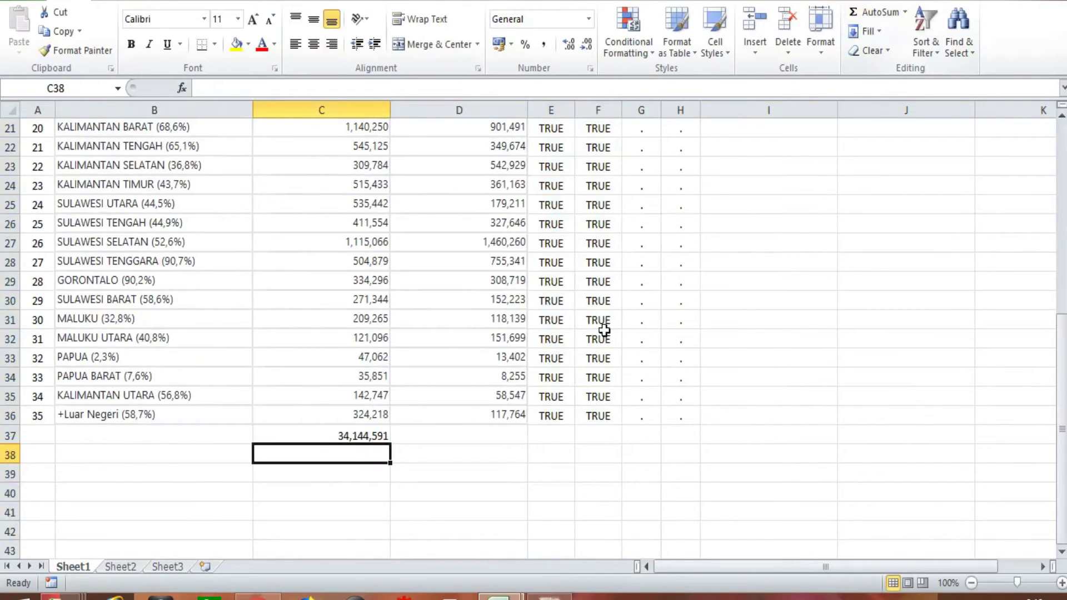
click(428, 438)
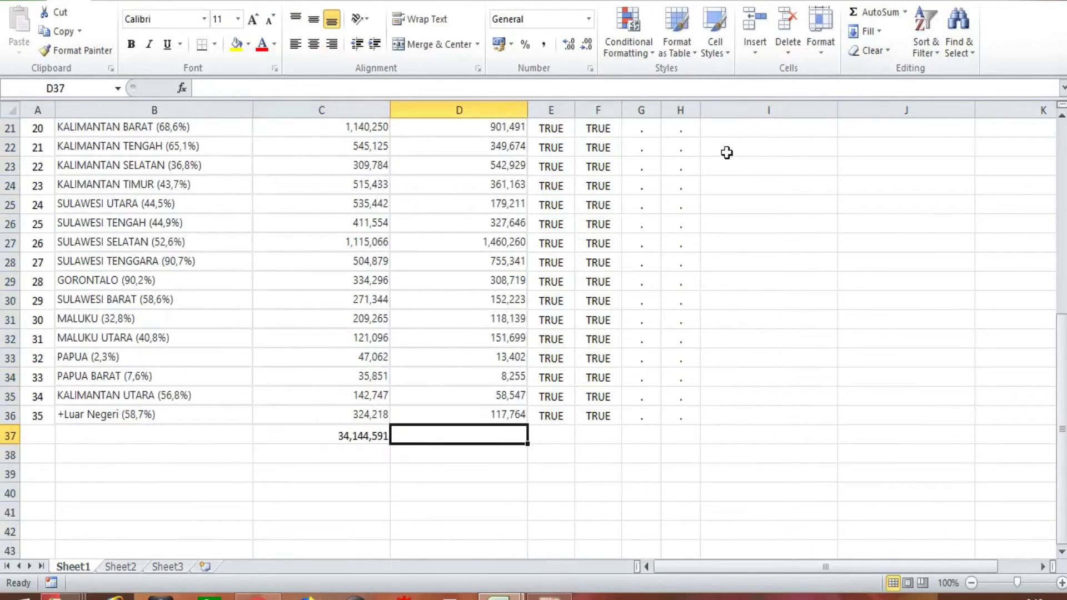
click(860, 13)
key(Return)
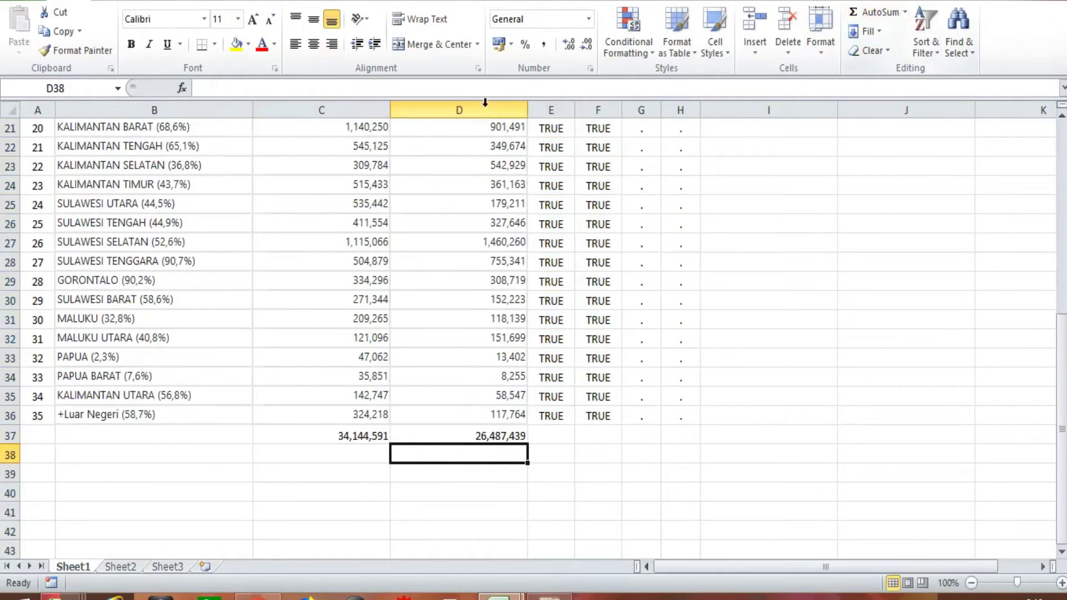
Enter the formula =C37/C37+D37 in cell C38, below the first candidate's total
click(327, 450)
text(=)
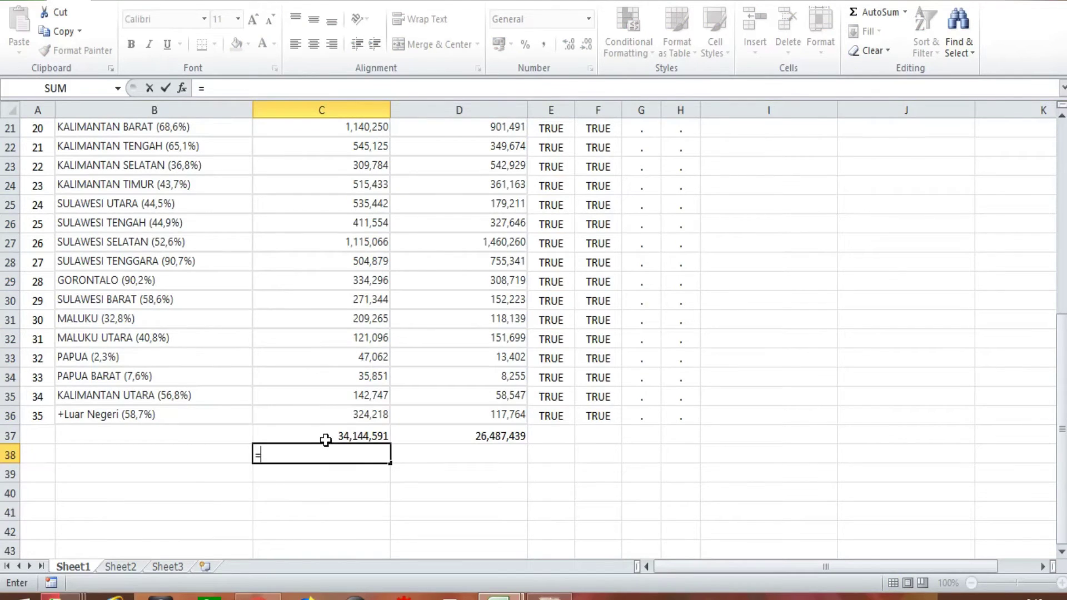
click(326, 439)
text(/)
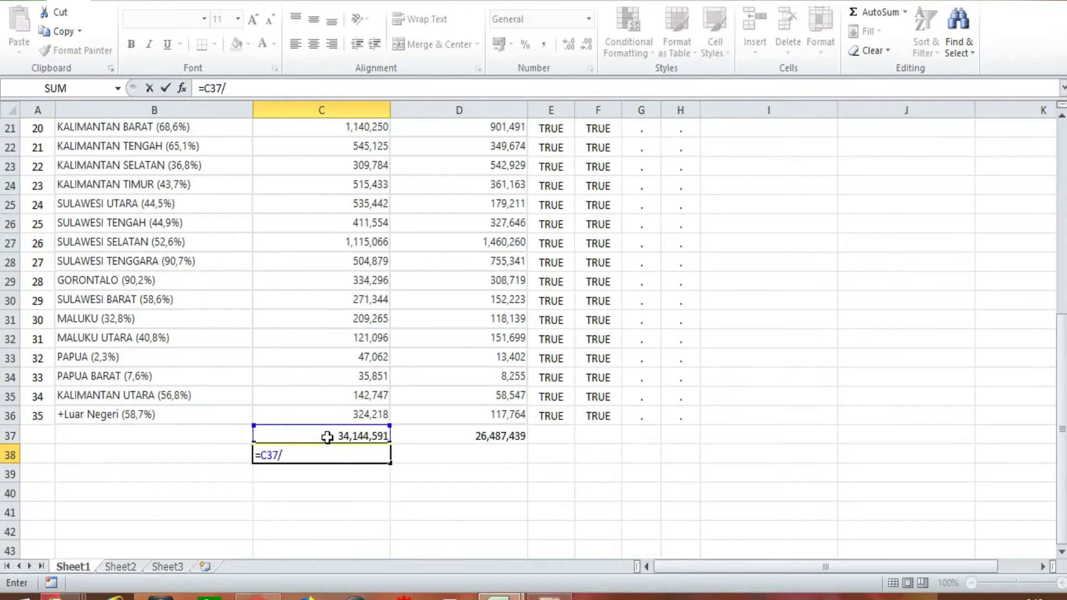
click(328, 437)
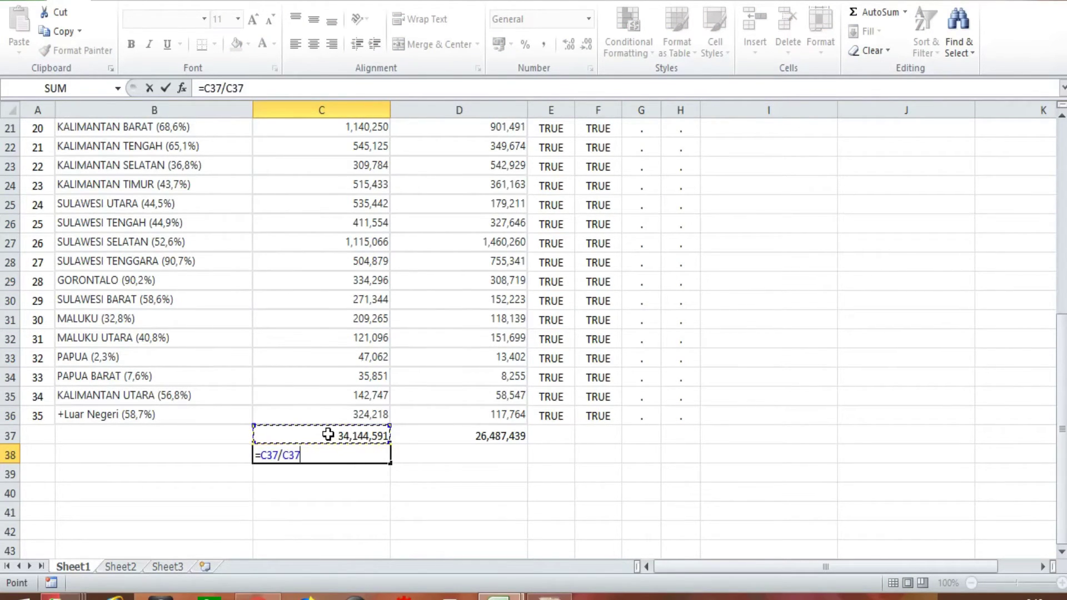
text(+)
click(457, 431)
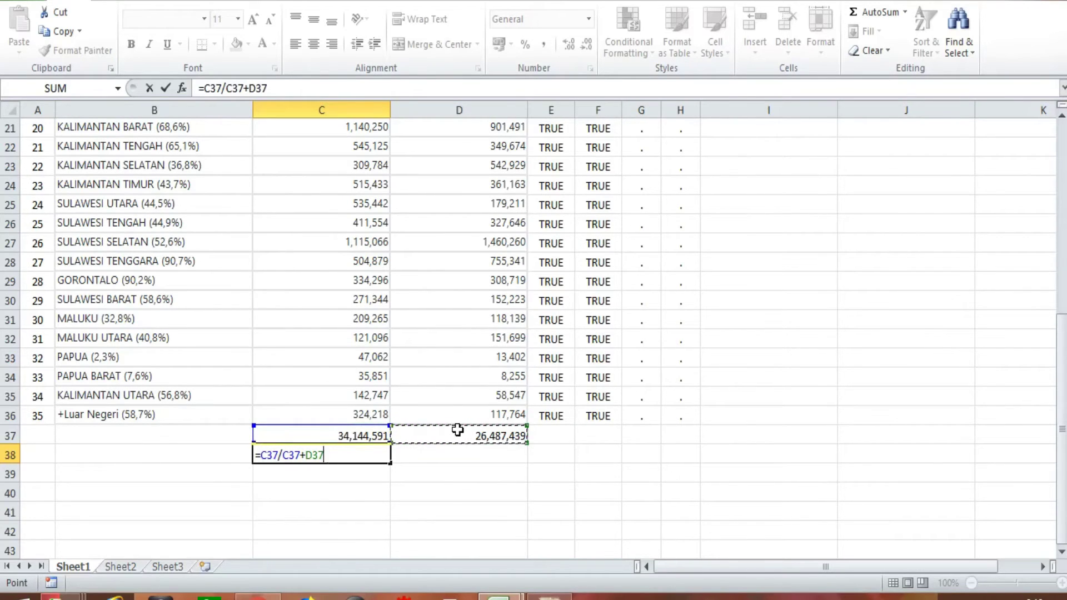
text())
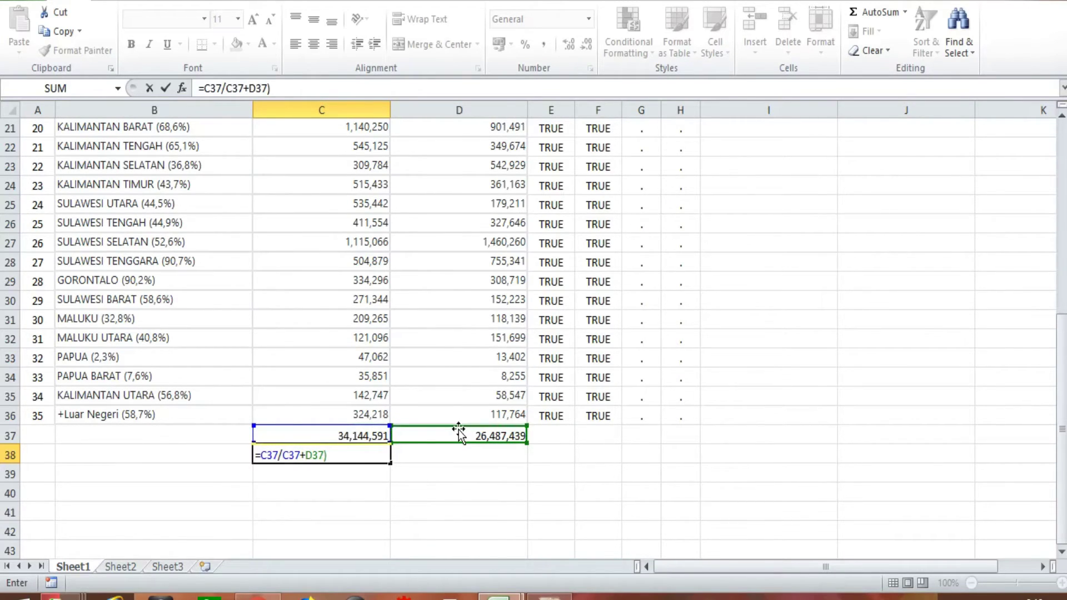
key(Return)
key(Return)
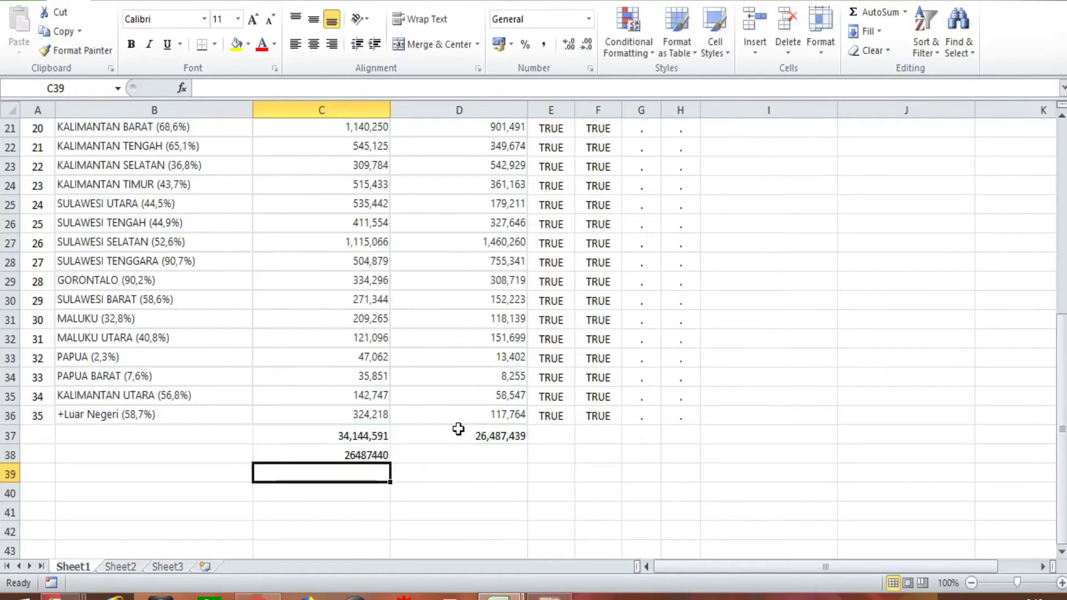
Correct the vote share formula in C38 to =C37/(C37+D37) by enclosing the sum in parentheses
click(338, 452)
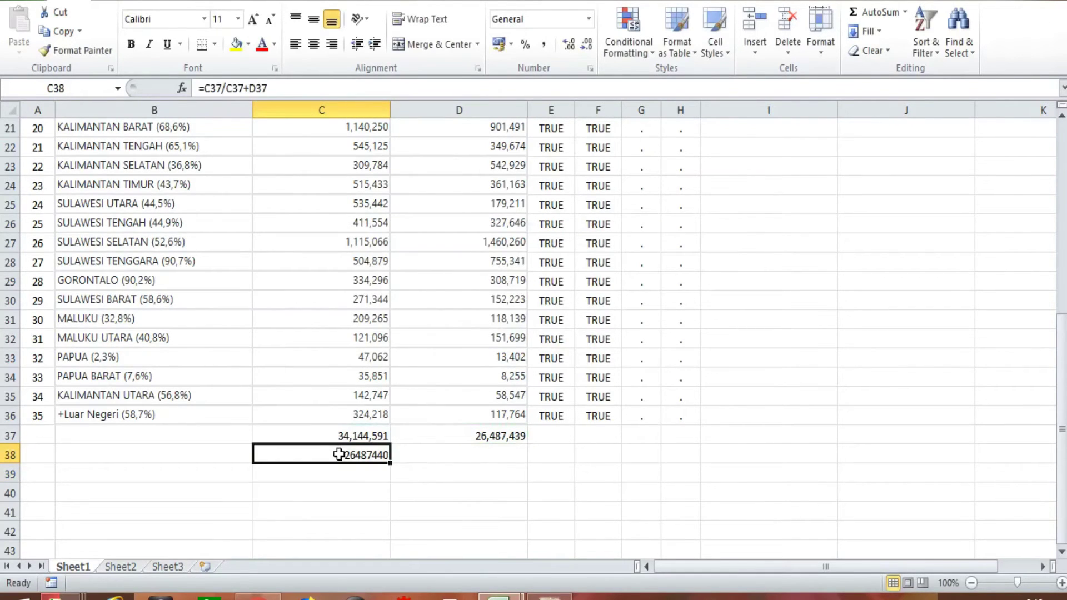
click(231, 87)
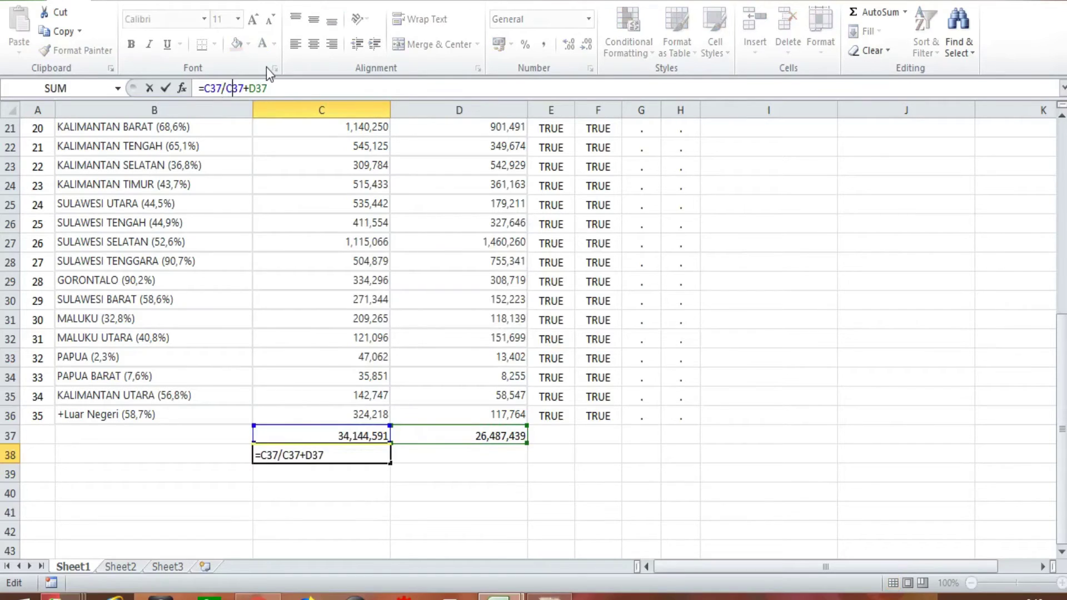
text(()
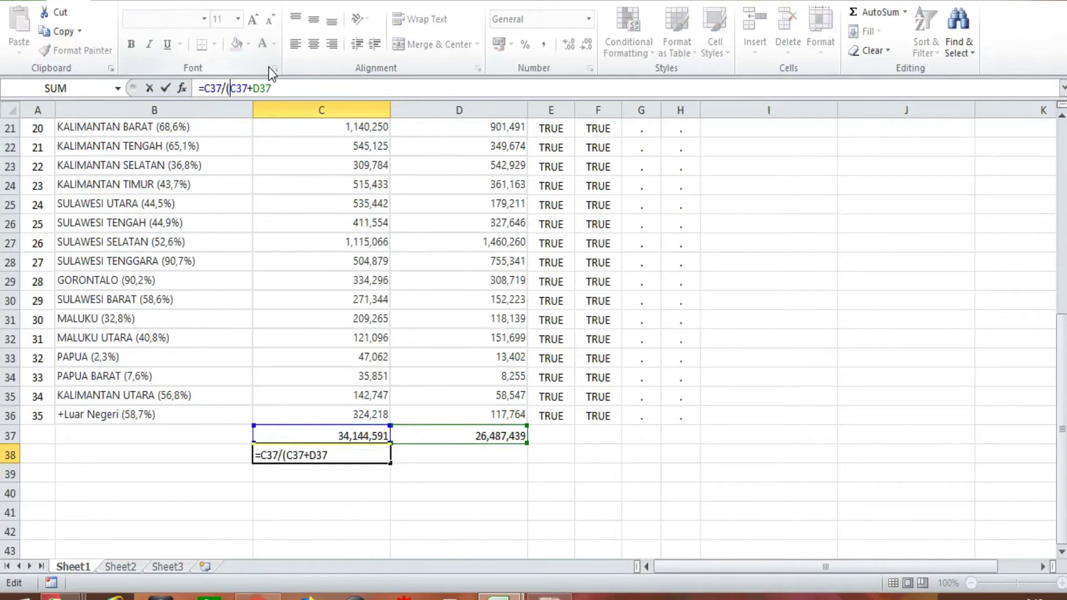
key(Right)
key(Right)
key(Right)
key(Right)
text())
key(Return)
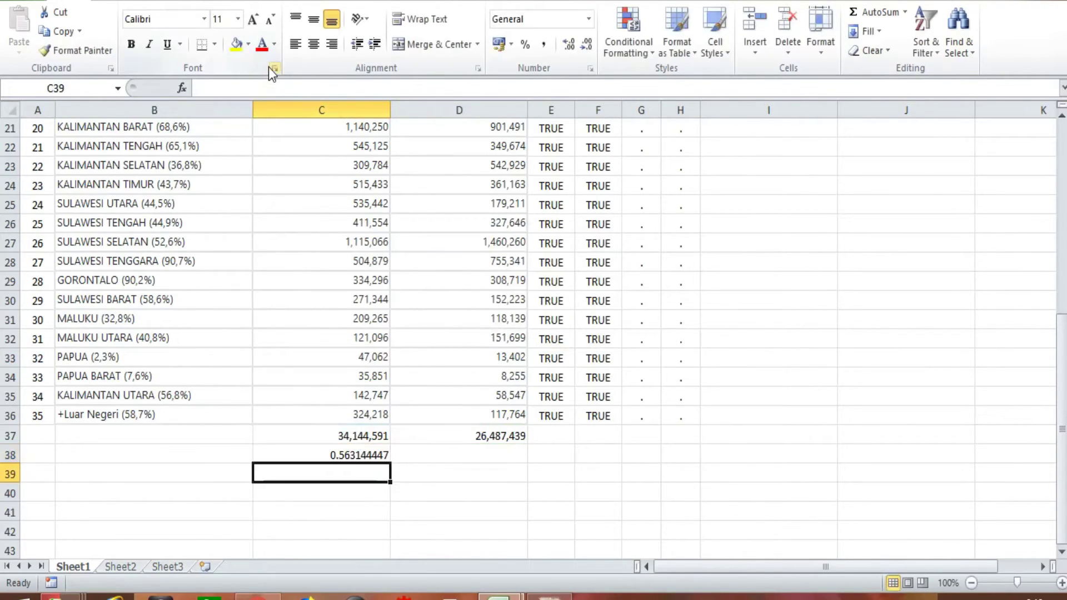
Enter the second candidate's vote share formula =D37/(C37+D37) in cell D38
click(434, 450)
text(=)
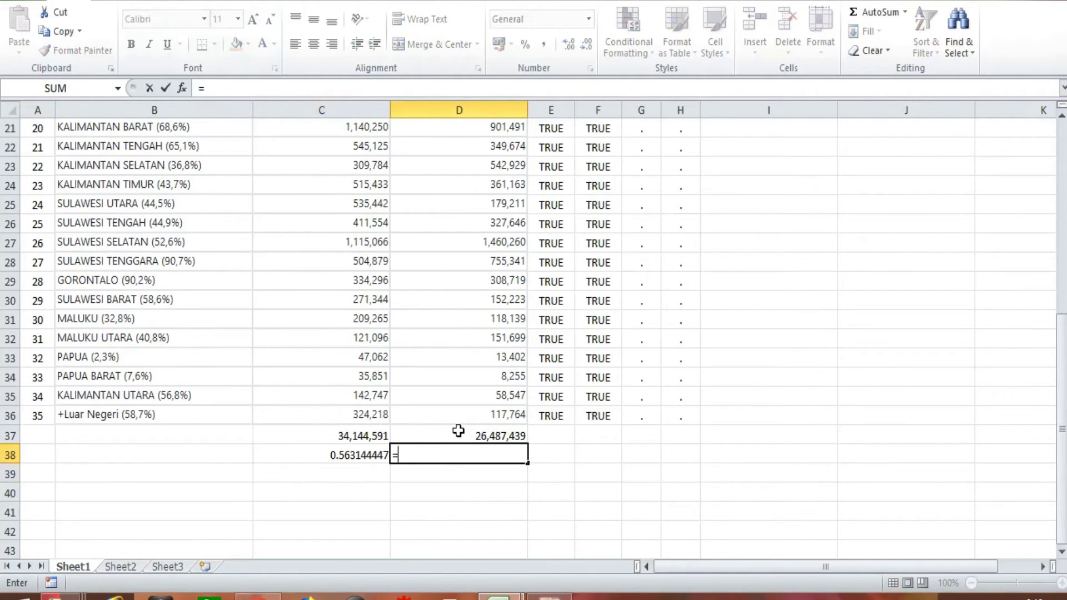
click(458, 432)
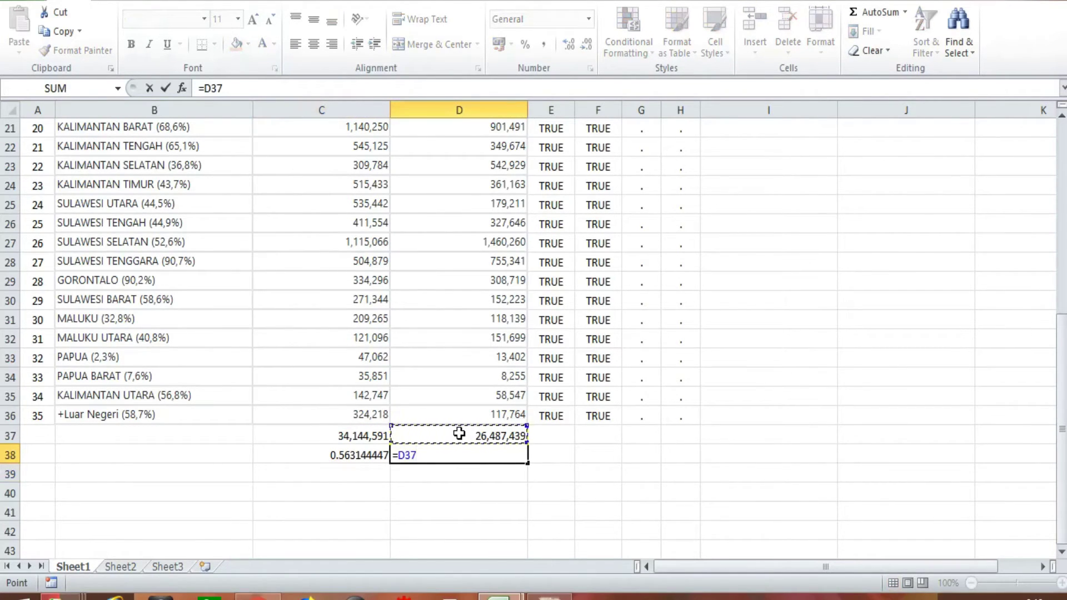
text(/()
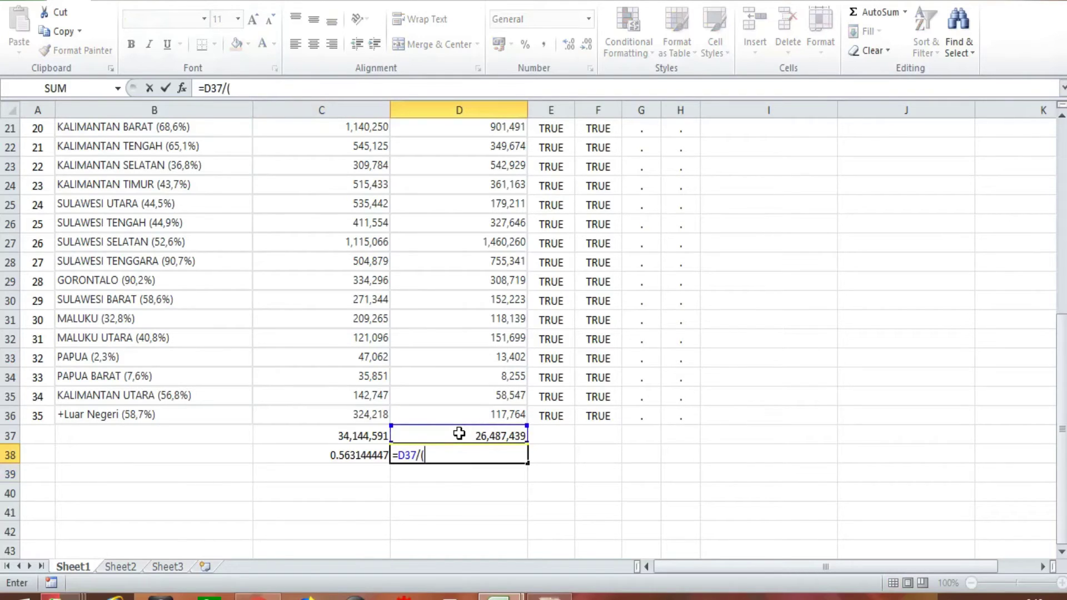
click(349, 433)
text(+)
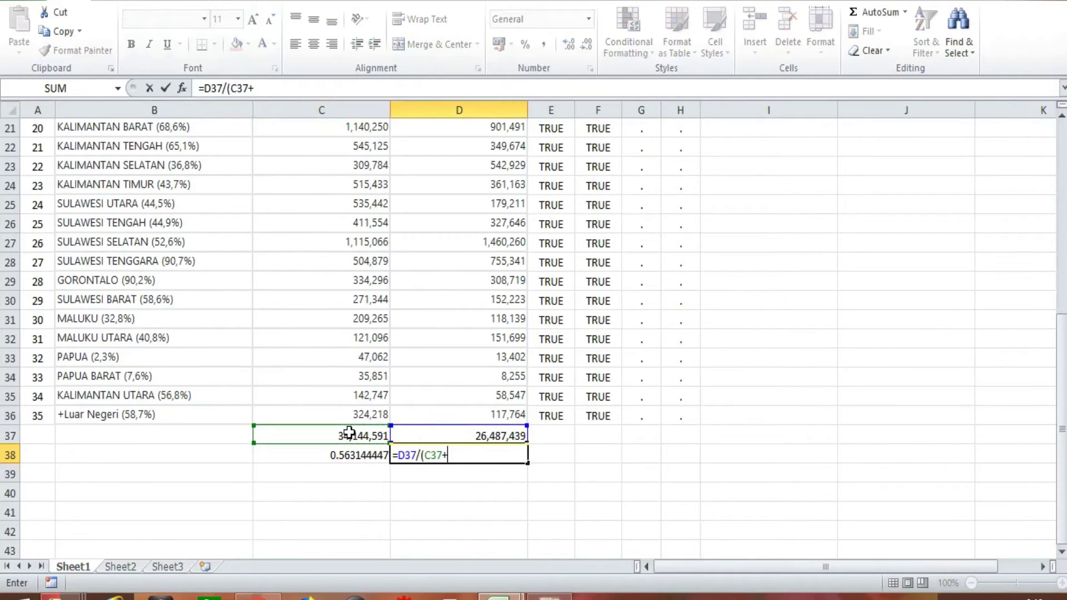
click(448, 434)
text())
key(Return)
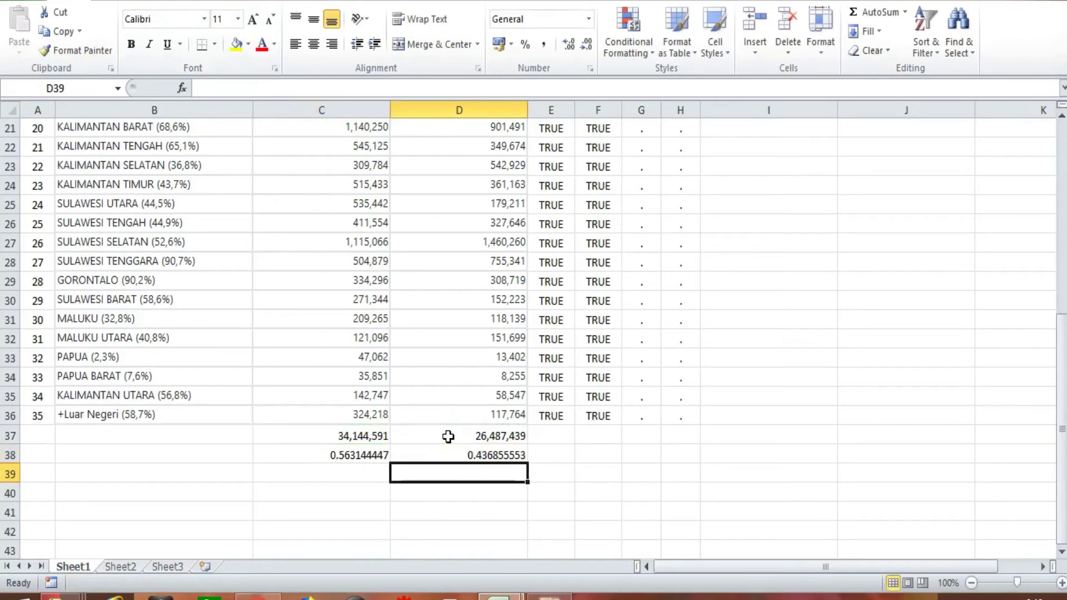
Format the vote shares in C38:D38 as percentages with one decimal place
drag(354, 459, 467, 455)
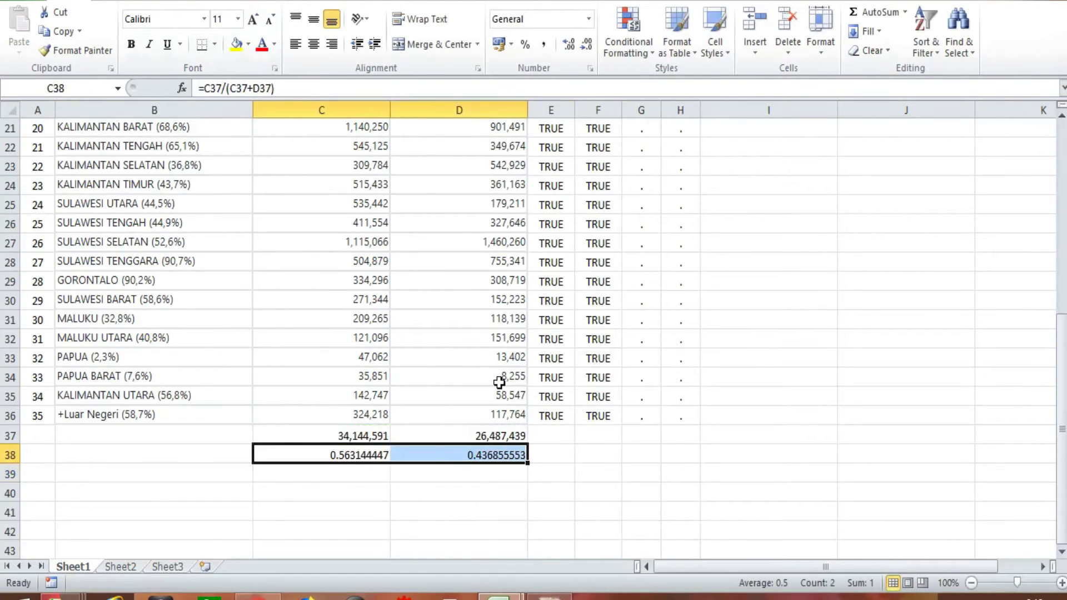
click(529, 43)
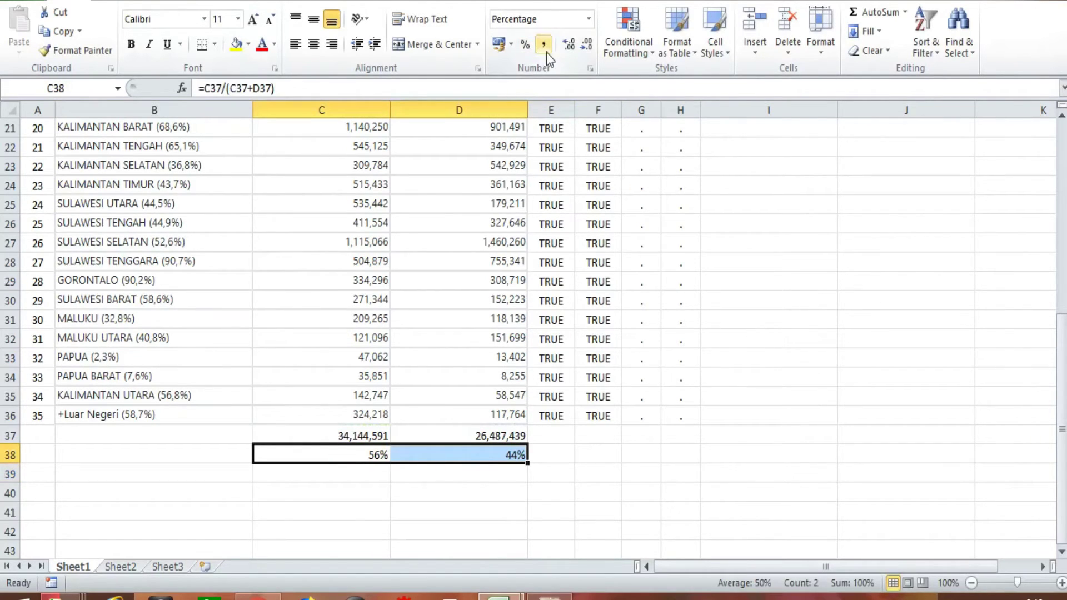
click(564, 45)
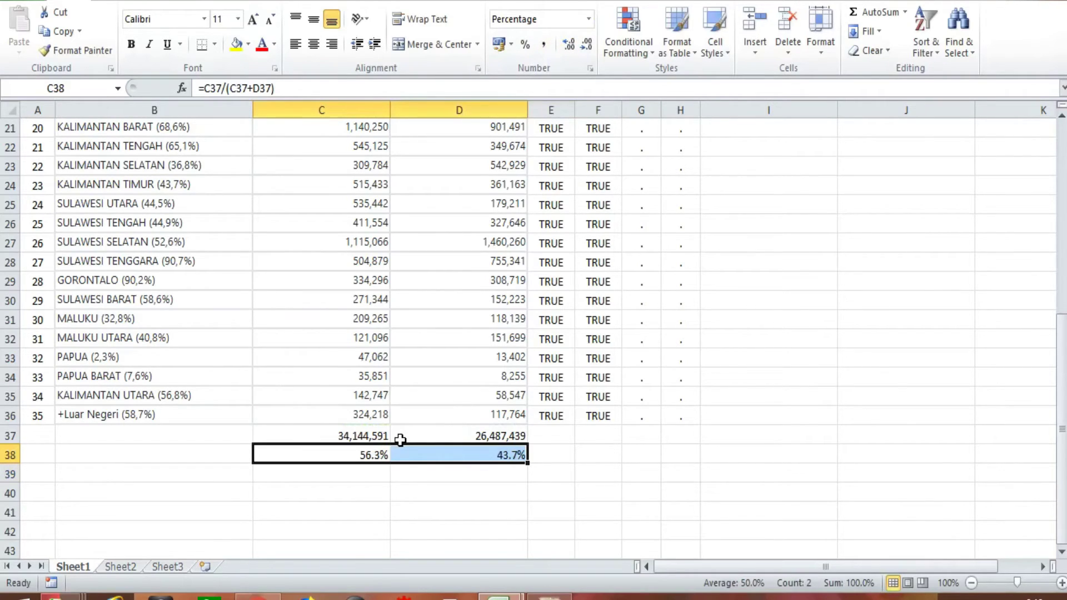
click(481, 450)
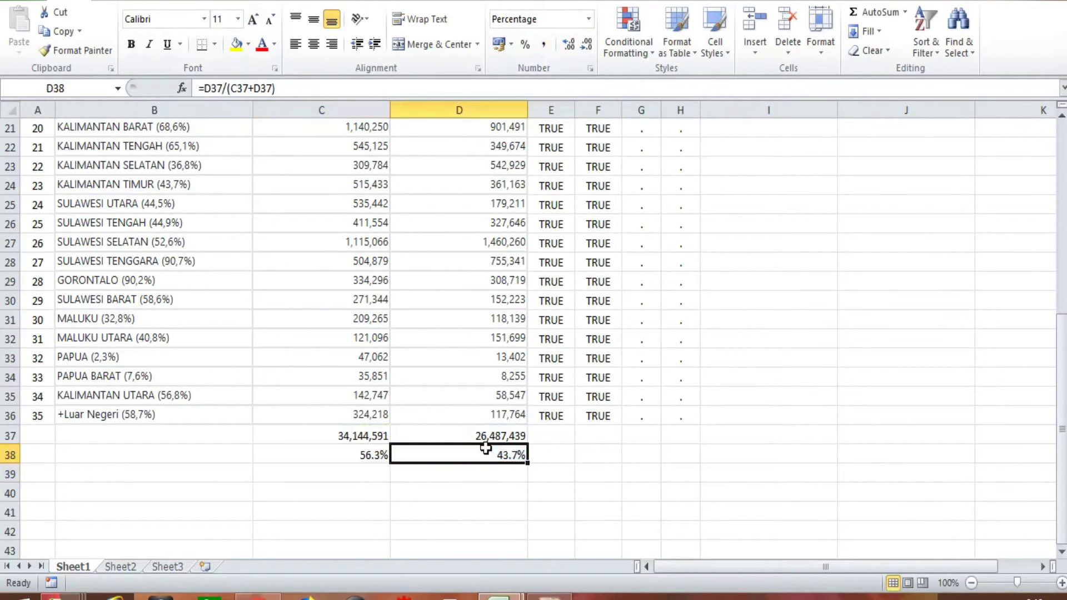
click(589, 438)
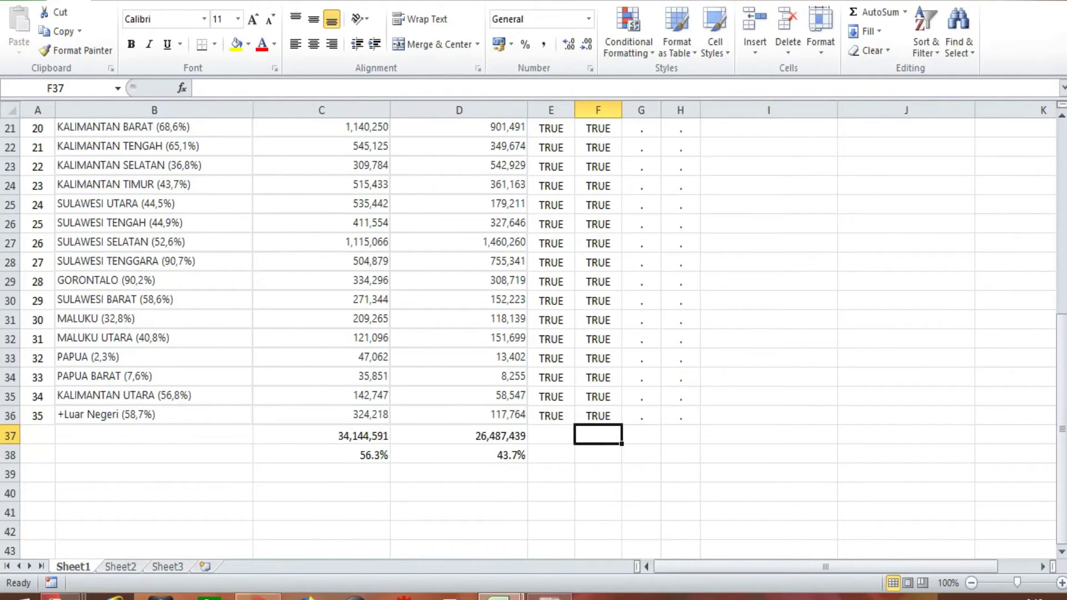
Switch to the KPU vote count page in Chrome and check both candidates' national totals and percentages in the pie chart
mouse_move(257, 596)
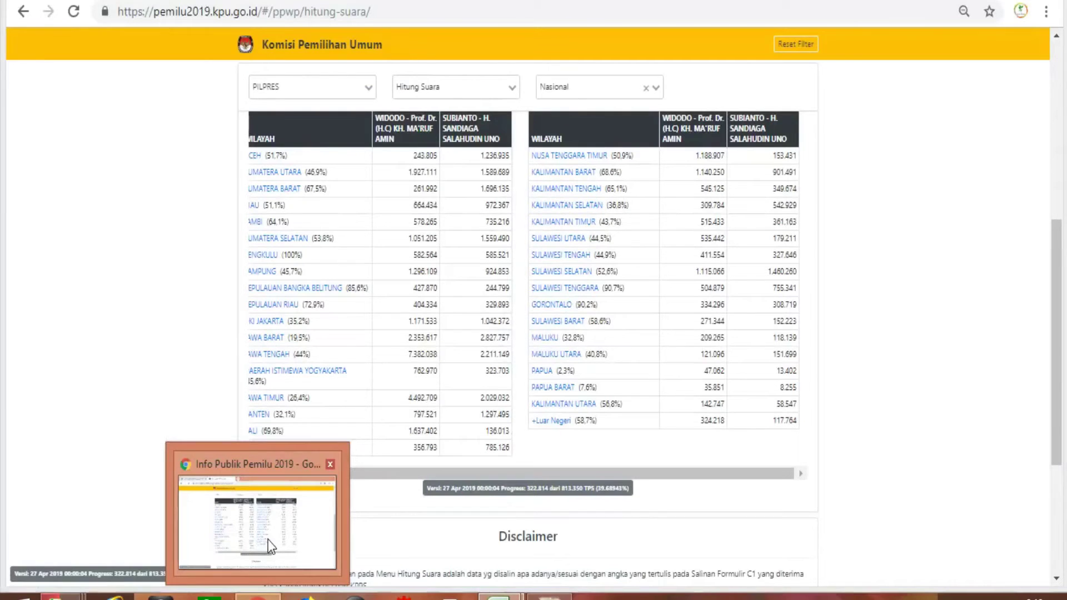
click(266, 542)
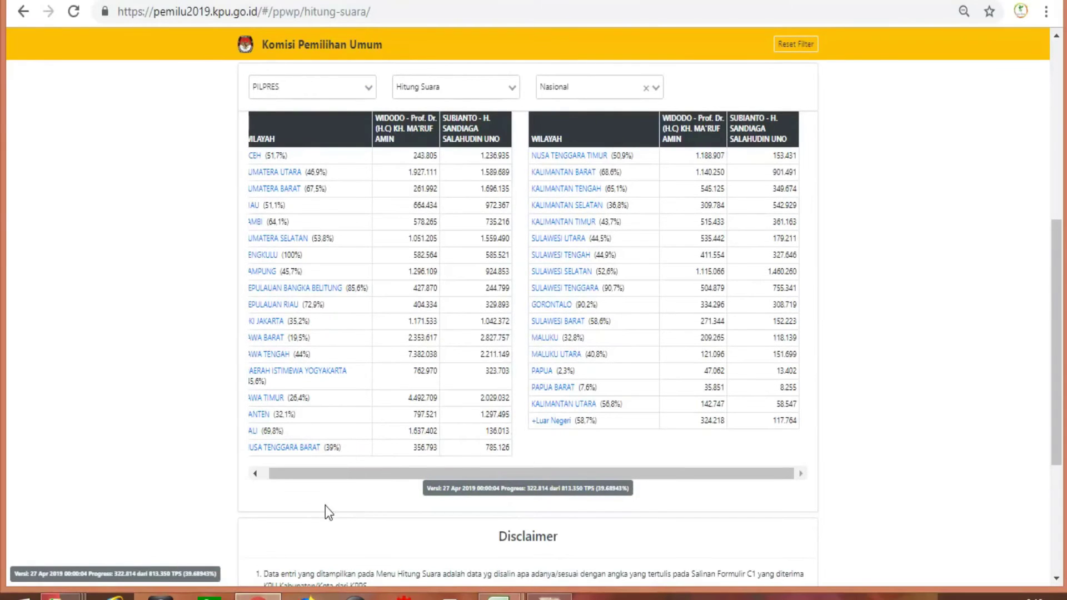
drag(1056, 295, 1044, 117)
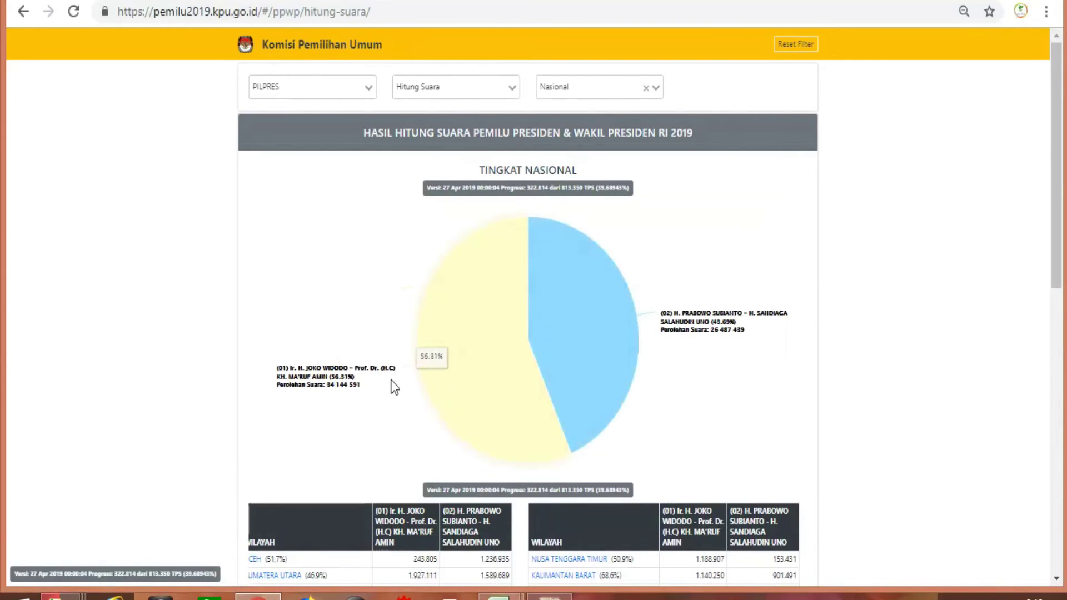
mouse_move(713, 338)
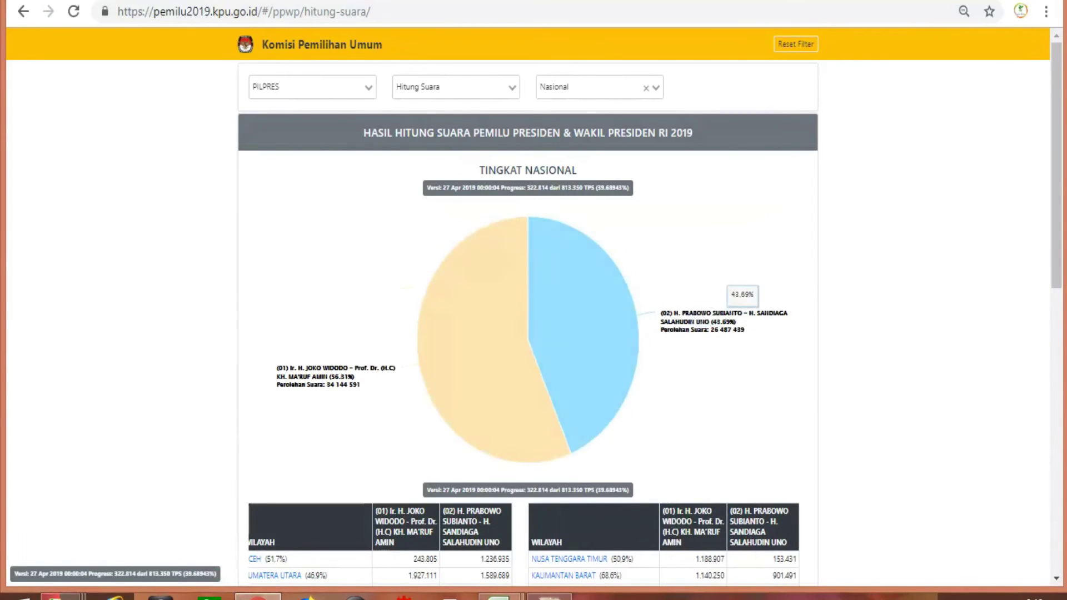
Switch back to the Book5 workbook in Excel and show the vote shares in C38:D38 with two decimal places
mouse_move(498, 597)
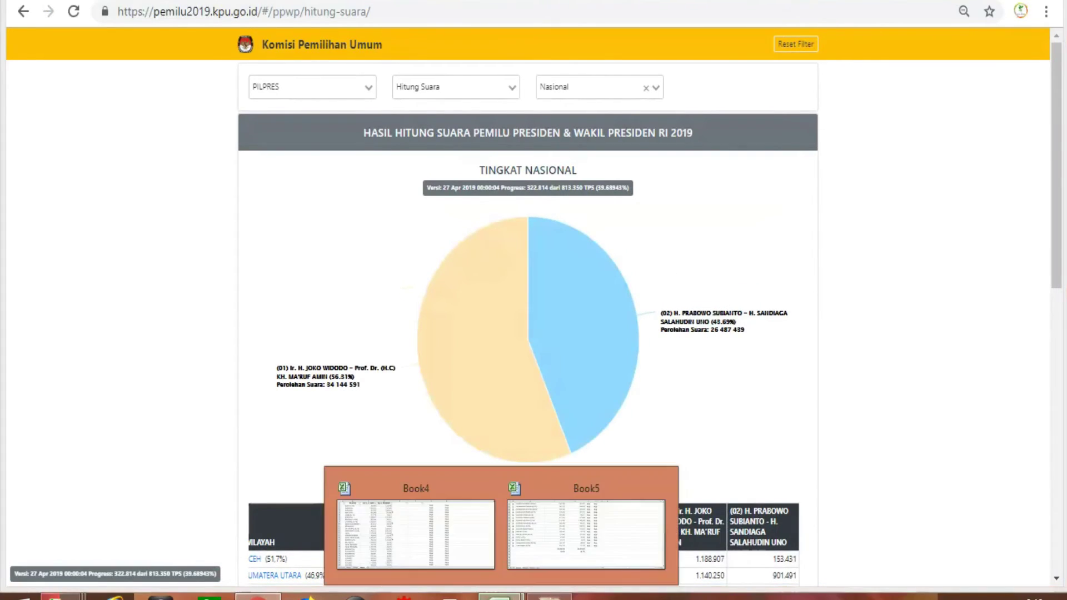
click(585, 550)
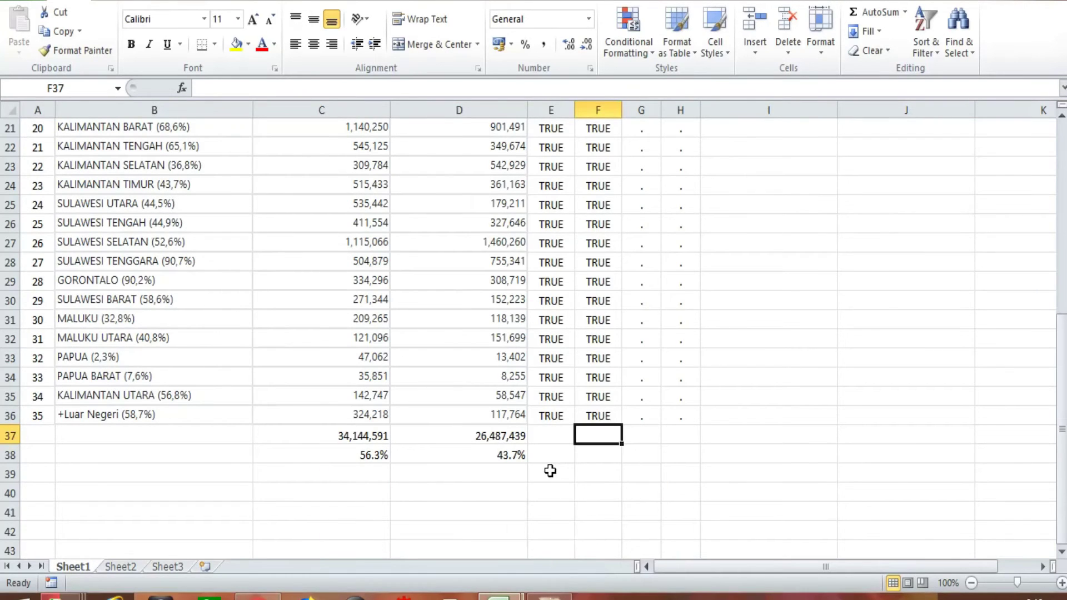
click(380, 455)
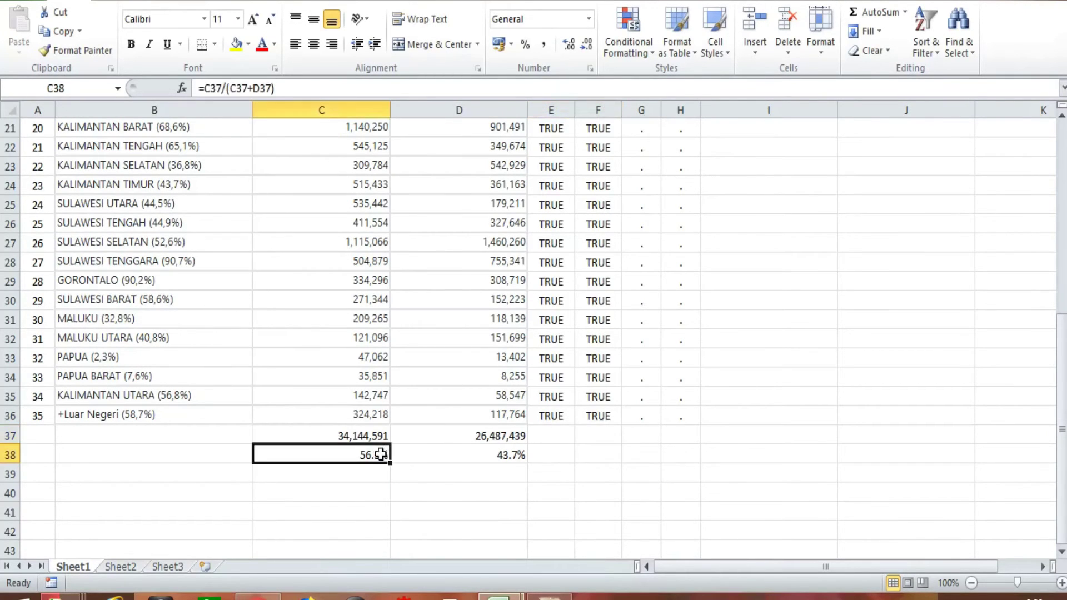
drag(380, 454, 444, 453)
click(568, 45)
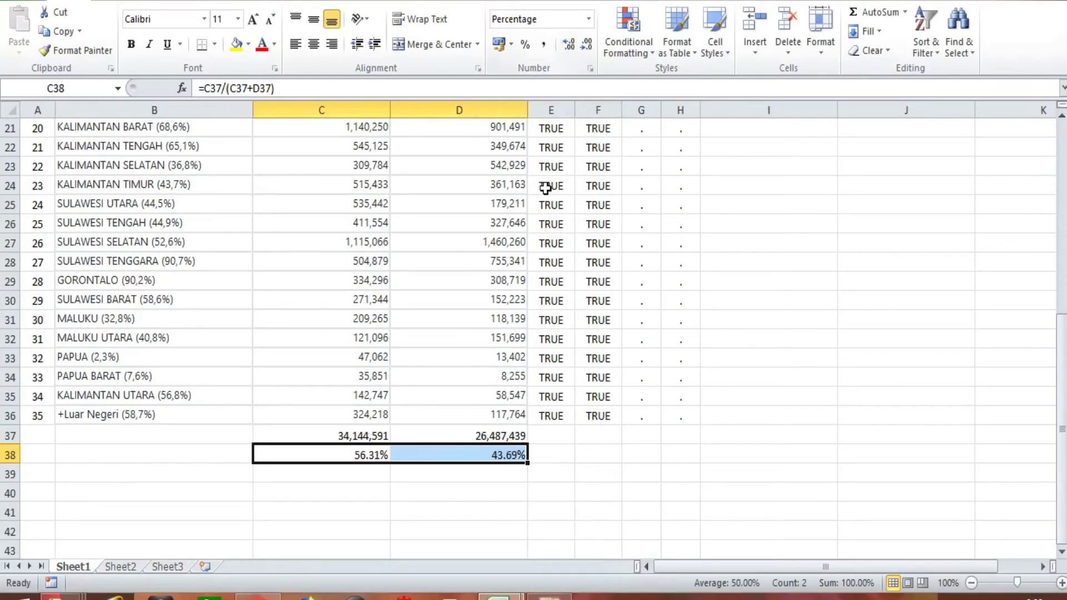
click(371, 485)
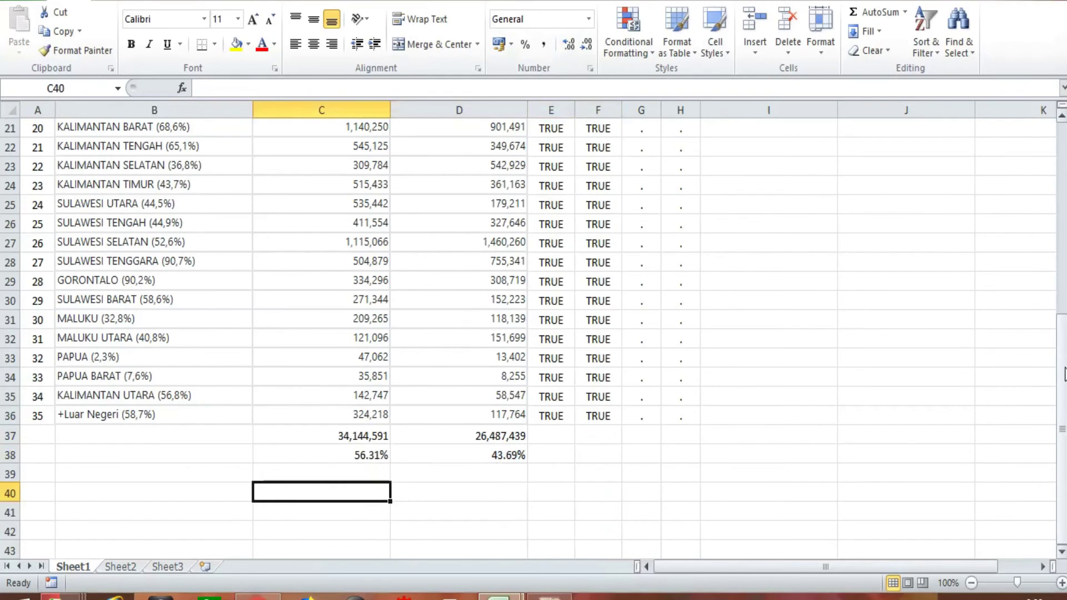
drag(1064, 373, 1062, 161)
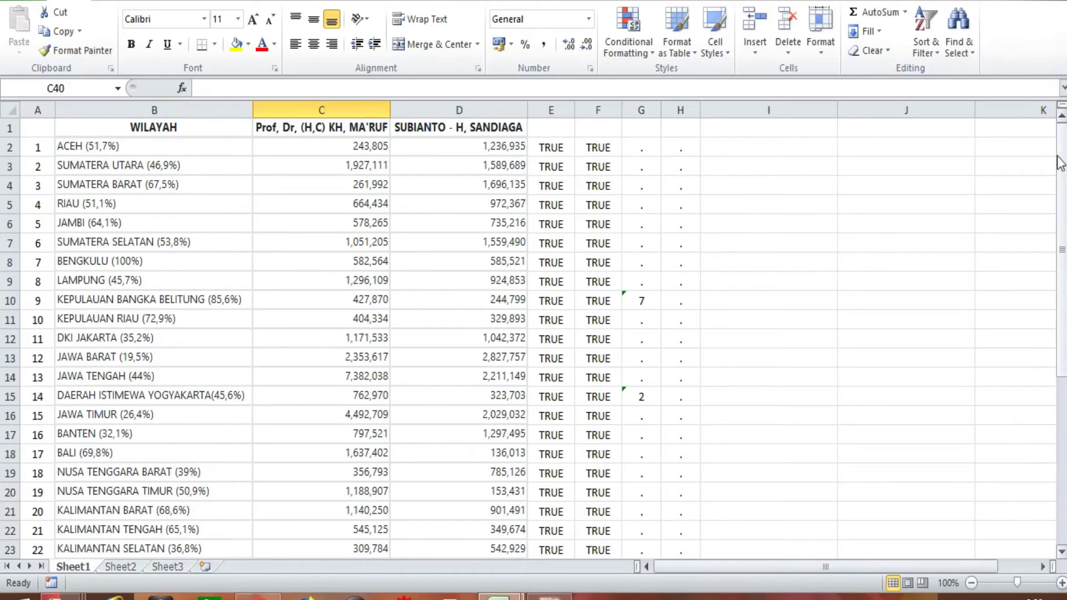
drag(1060, 167, 1045, 422)
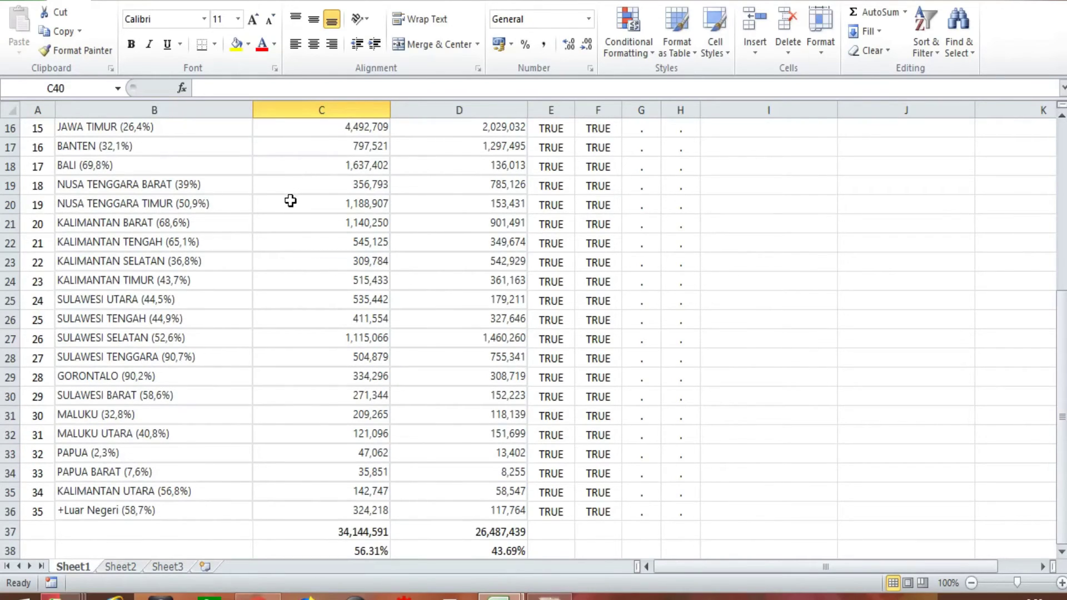
click(296, 1)
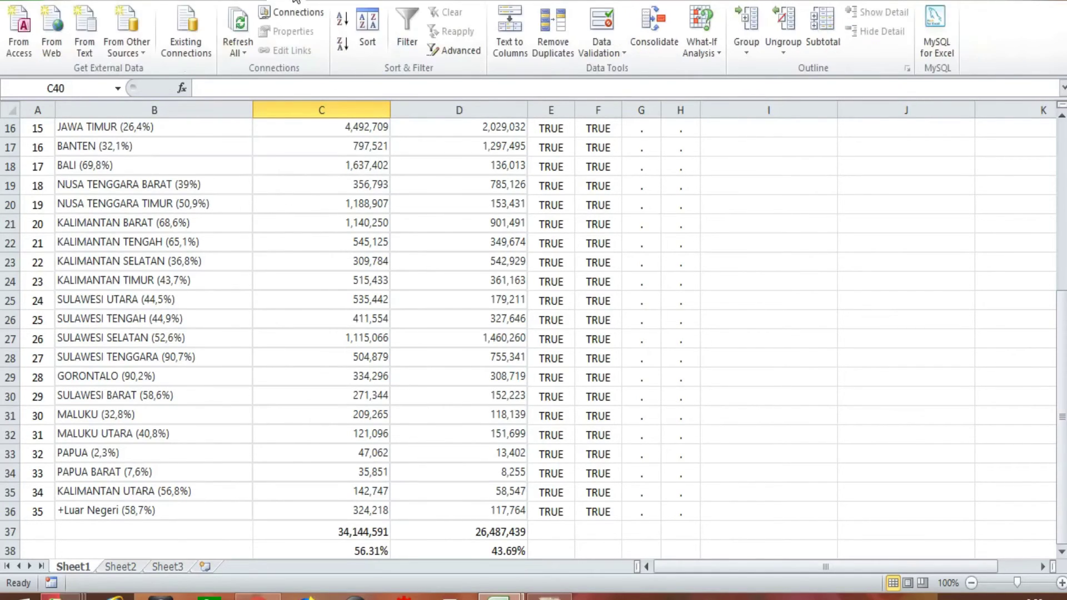
click(57, 41)
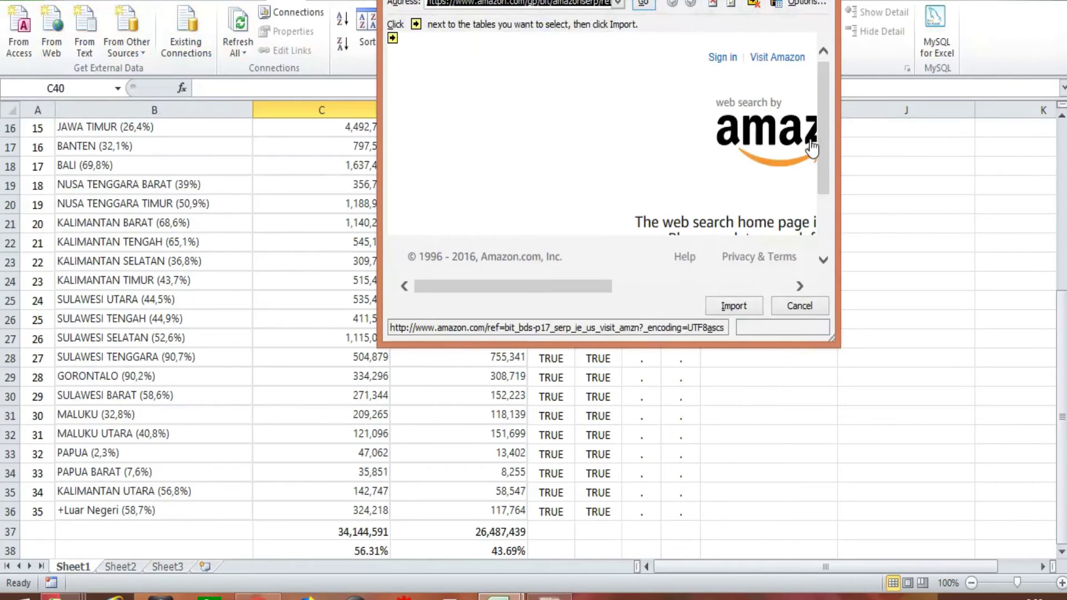
drag(824, 127, 827, 88)
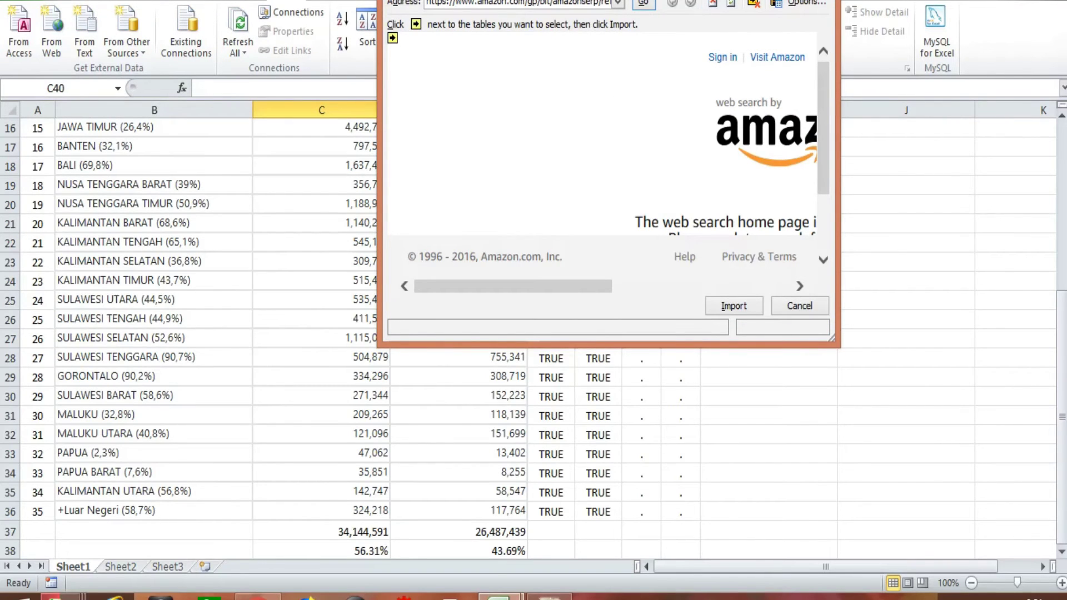
key(Escape)
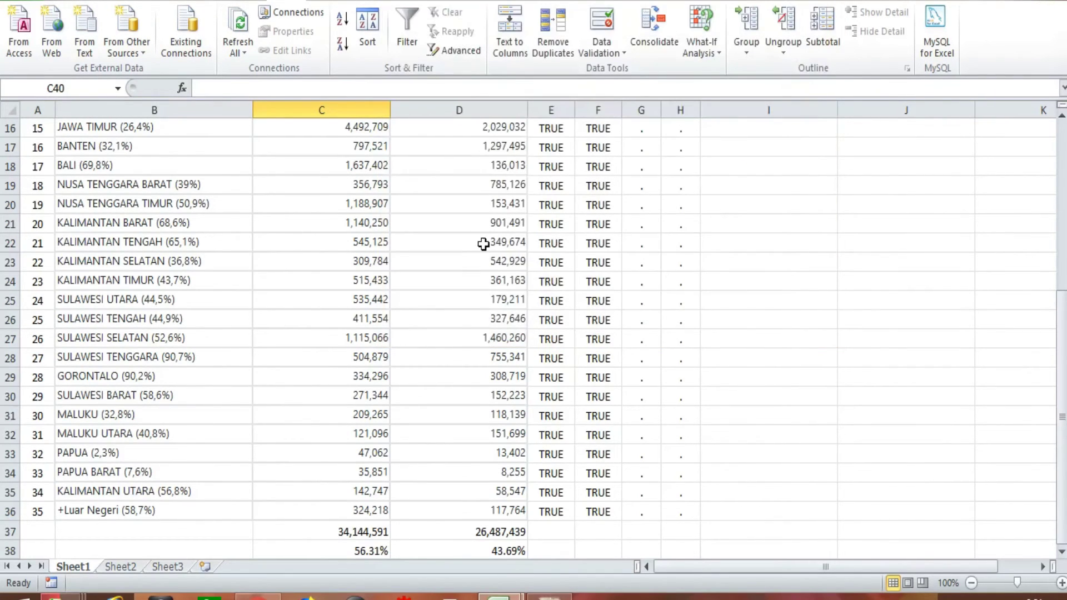
Review the vote figures for all regions along with the candidate totals and percentages in rows 37 and 38
scroll(396, 307, up, 3)
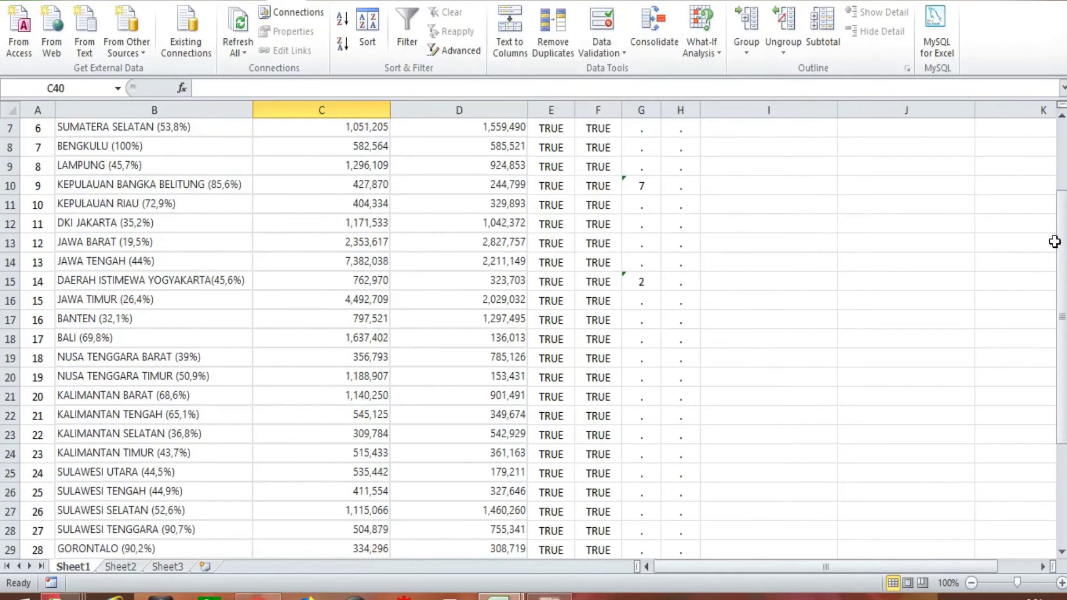
drag(1060, 250, 1059, 184)
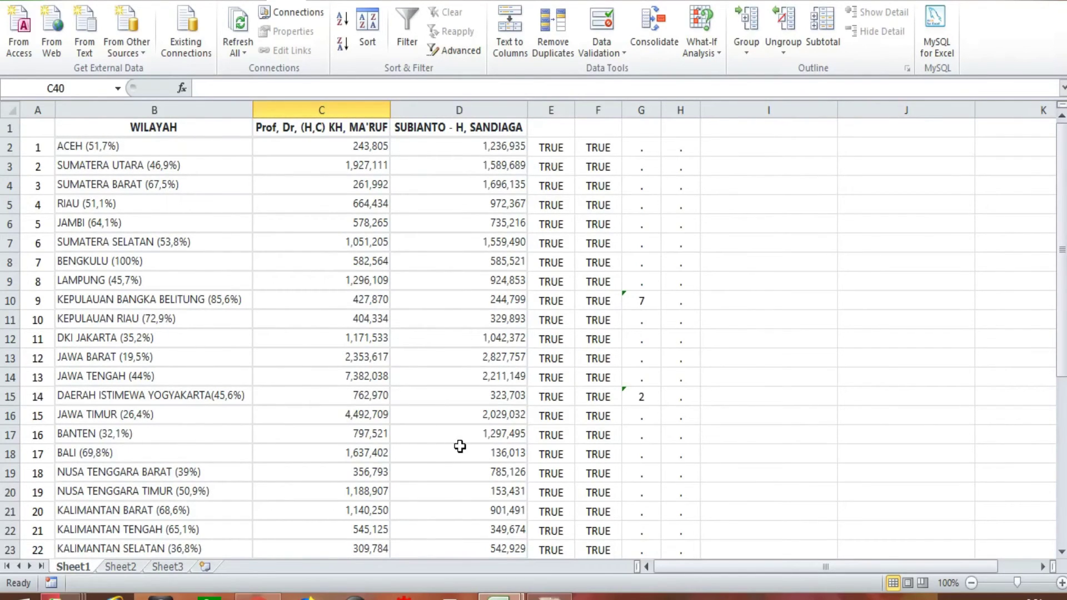
scroll(280, 365, down, 3)
scroll(278, 365, down, 2)
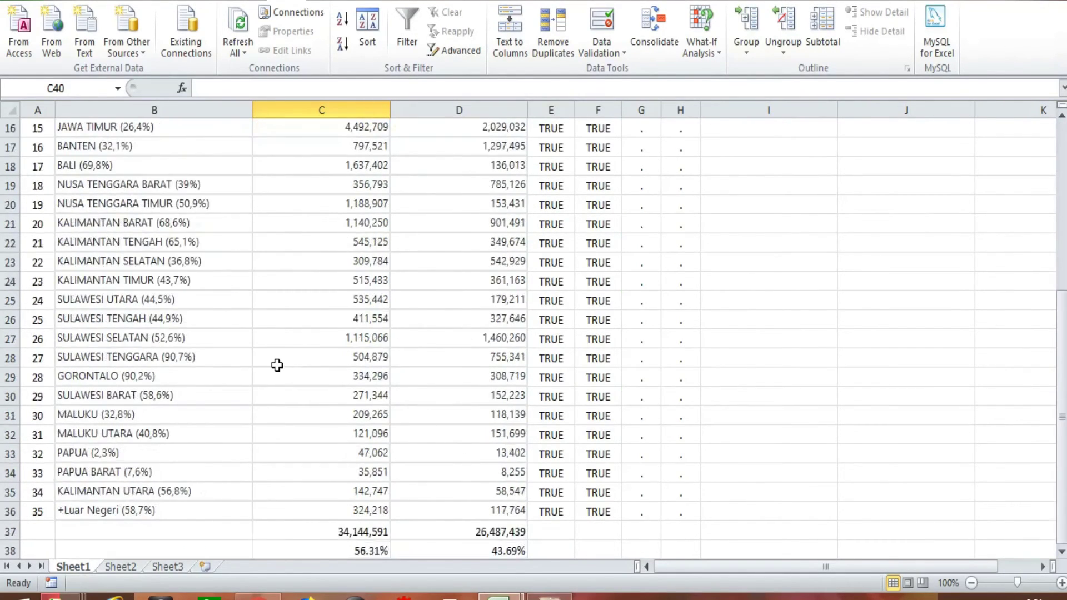
scroll(255, 389, up, 3)
scroll(255, 385, up, 2)
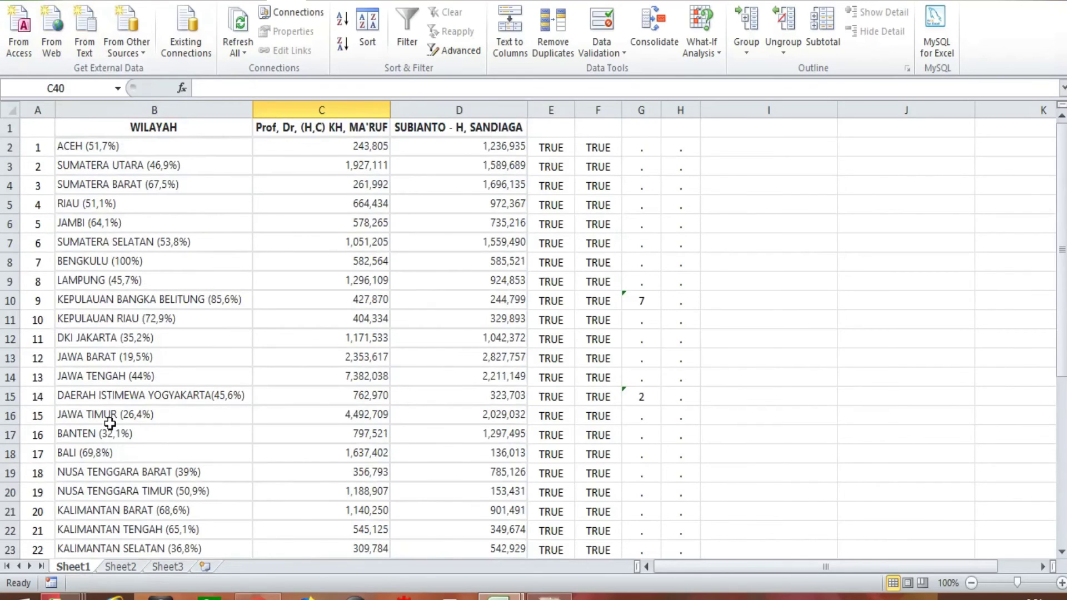
scroll(436, 257, down, 8)
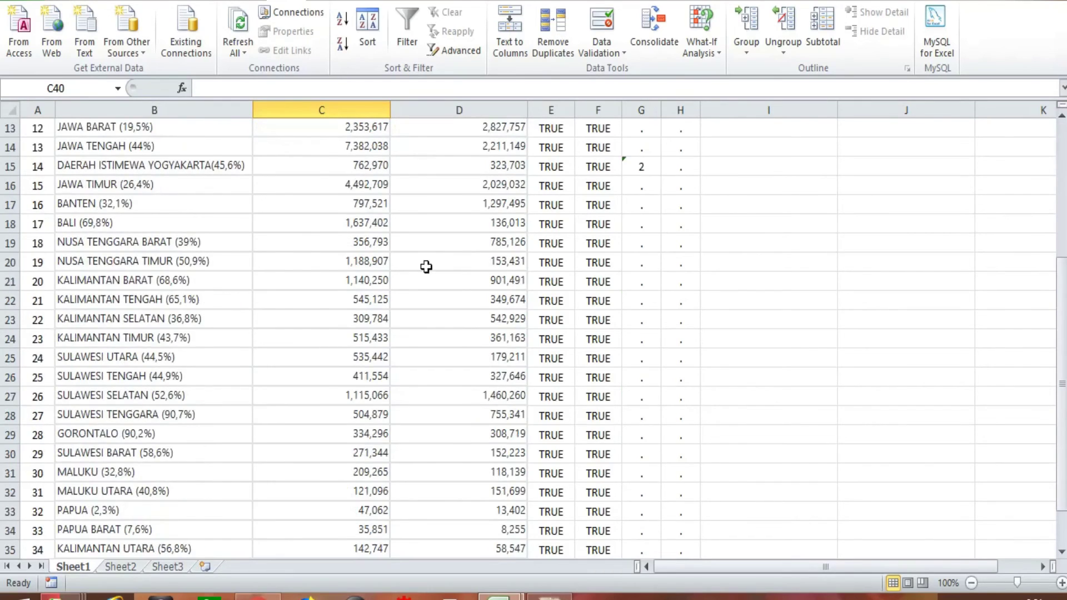
scroll(286, 384, up, 1)
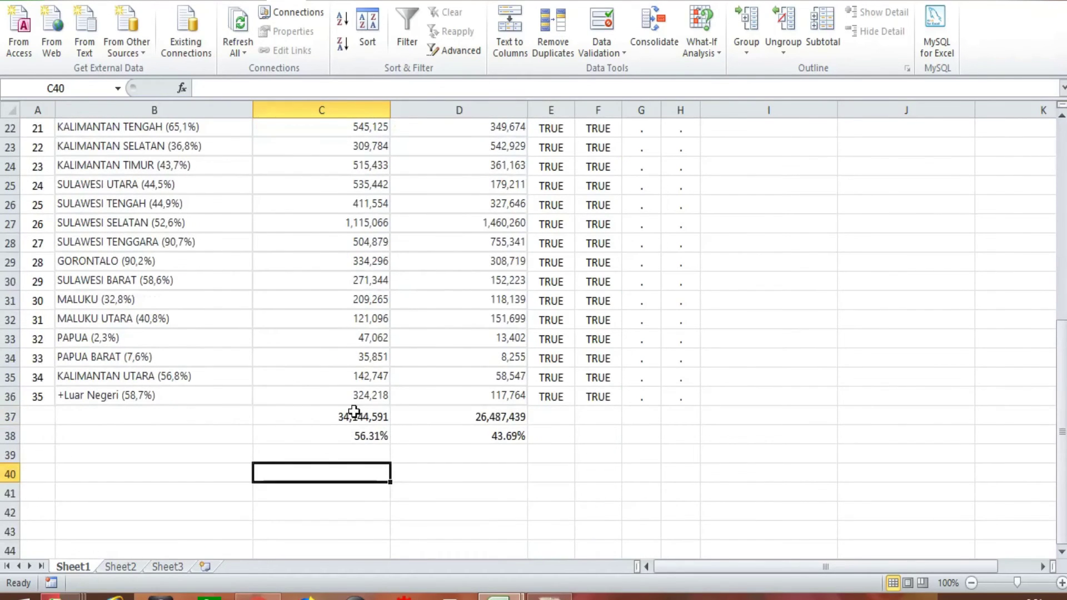
Move the candidate totals and vote shares from C37:D38 to E37:F38, outside the regional vote table
drag(354, 414, 479, 440)
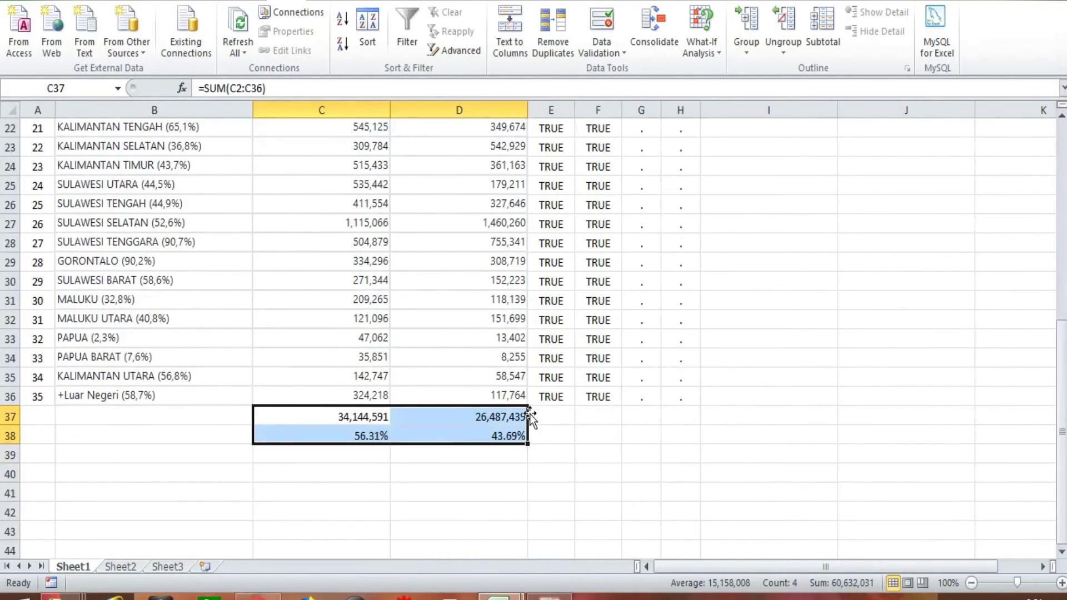
drag(529, 415, 604, 408)
scroll(301, 443, up, 5)
scroll(301, 443, up, 2)
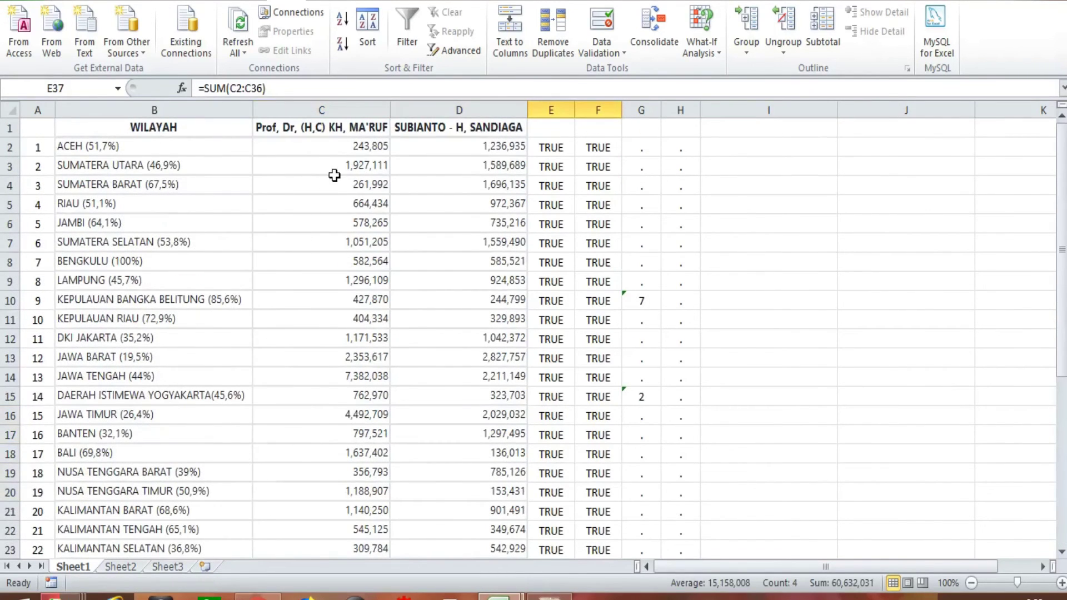
Try to replace the first candidate's column header in C1 with 01
click(333, 129)
text(0)
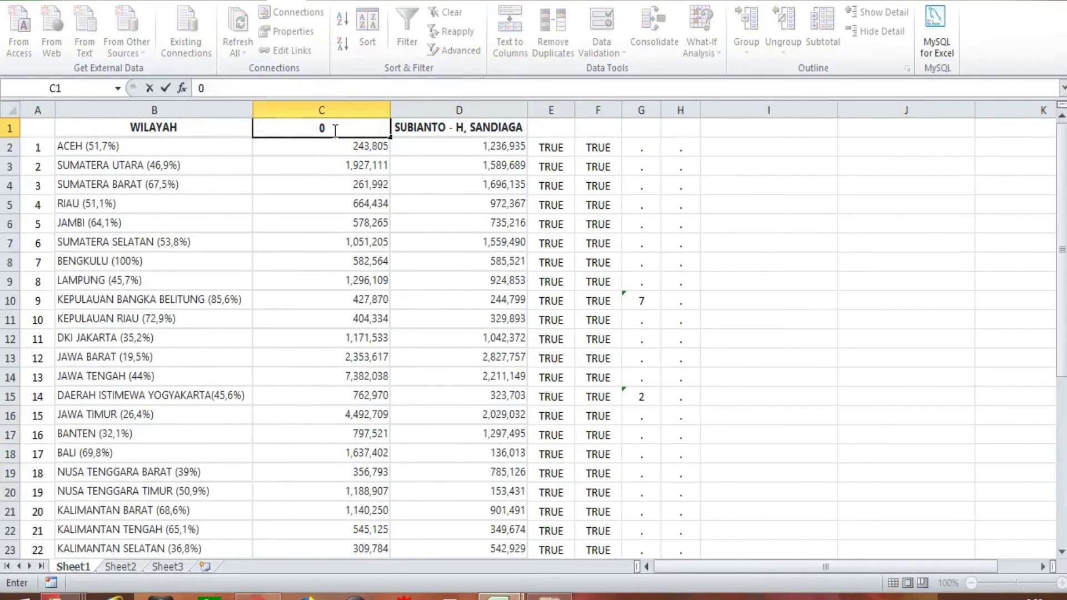
text(1)
key(Tab)
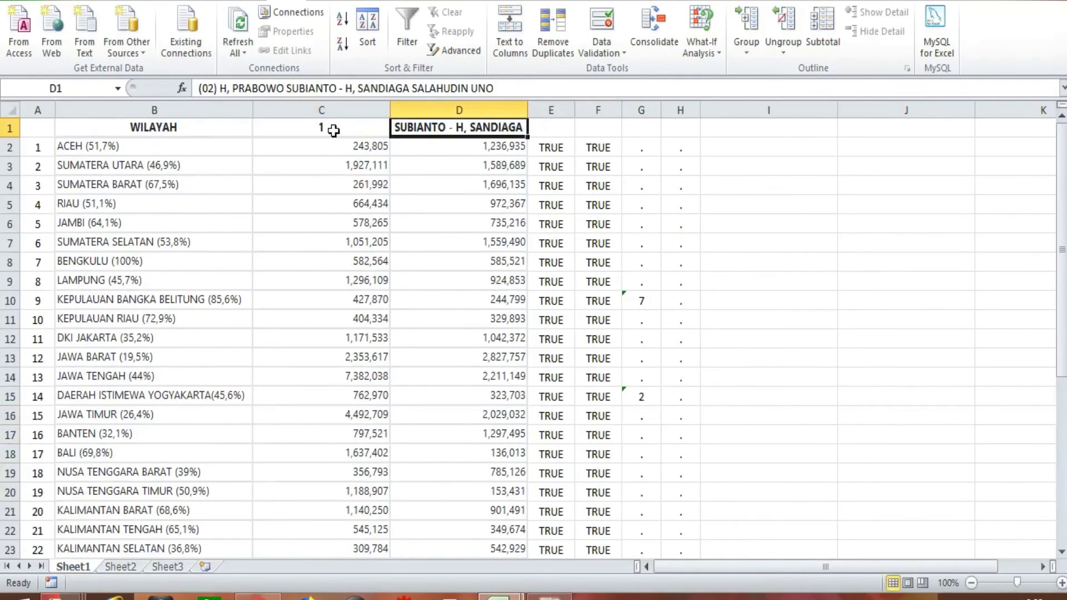
Set the candidate column headers to K01 in C1 and K02 in D1
click(333, 129)
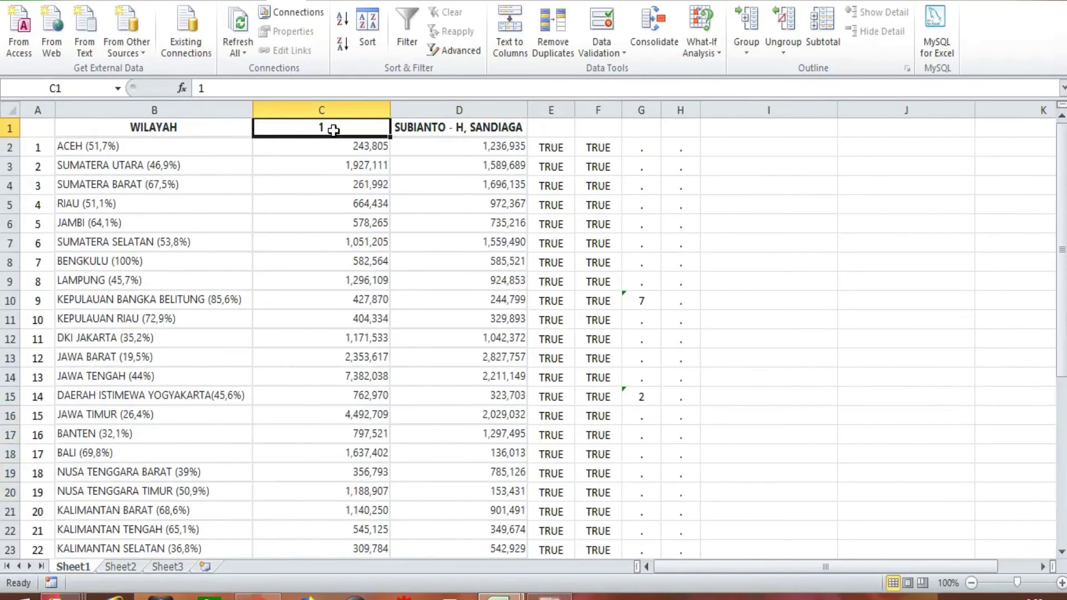
text(K)
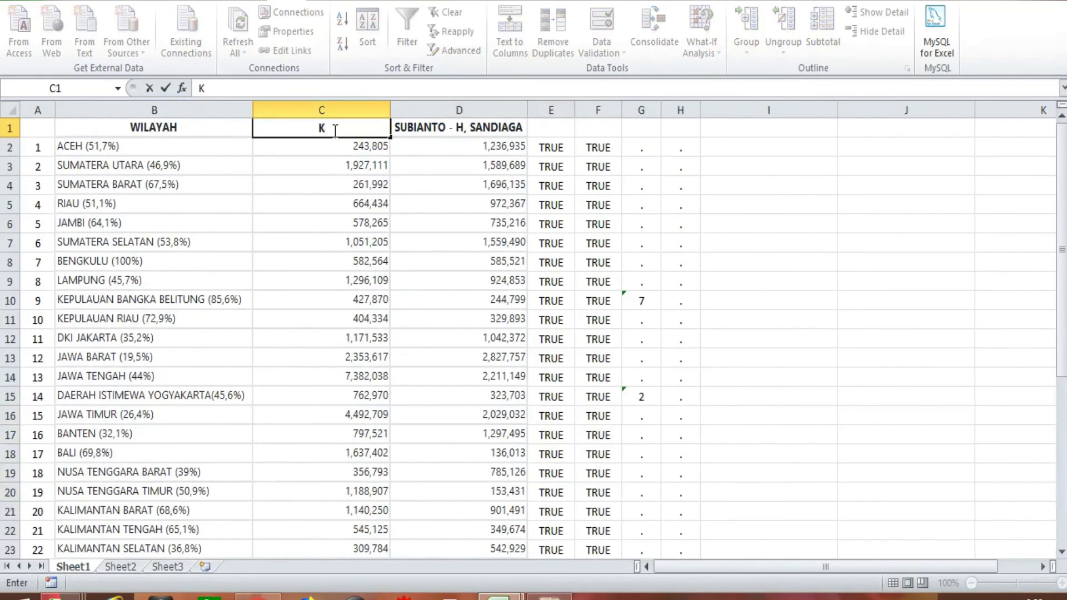
text(01)
key(Tab)
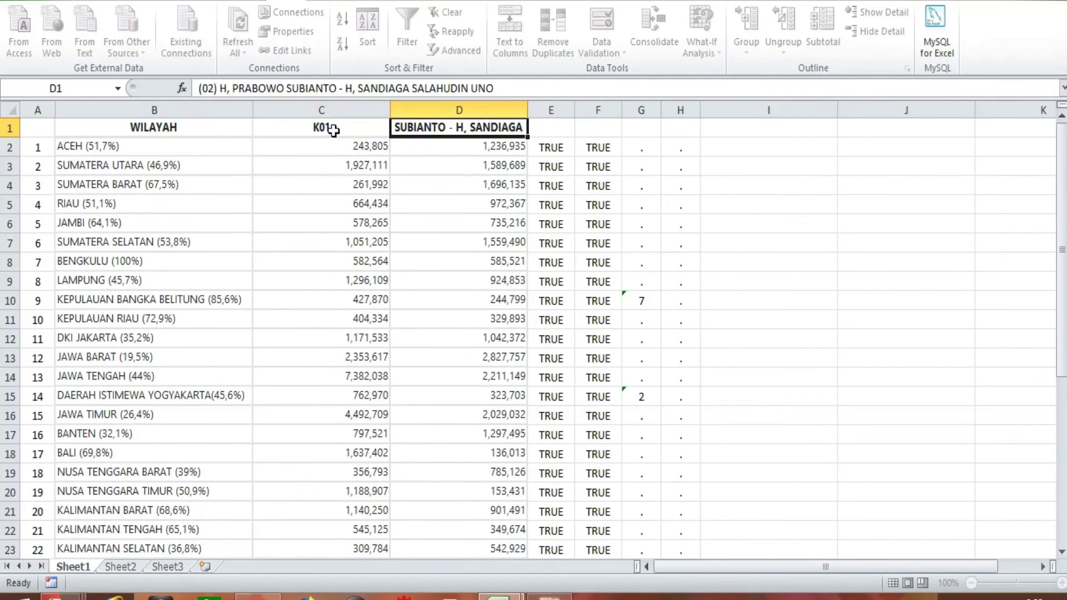
text(K02)
key(Return)
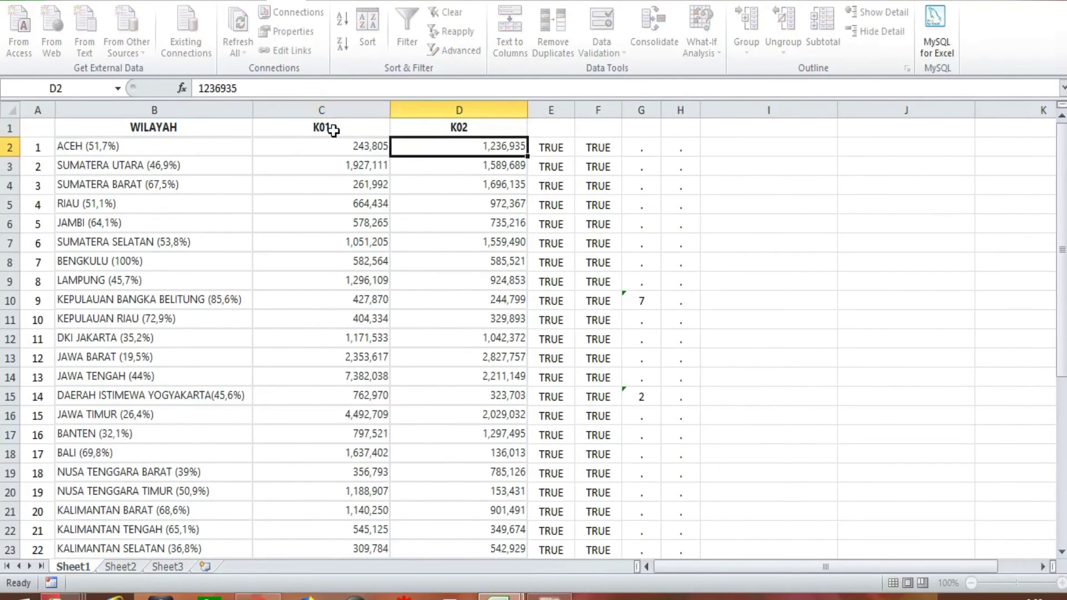
Add the header No to the numbering column in A1
click(37, 126)
text(No)
key(Return)
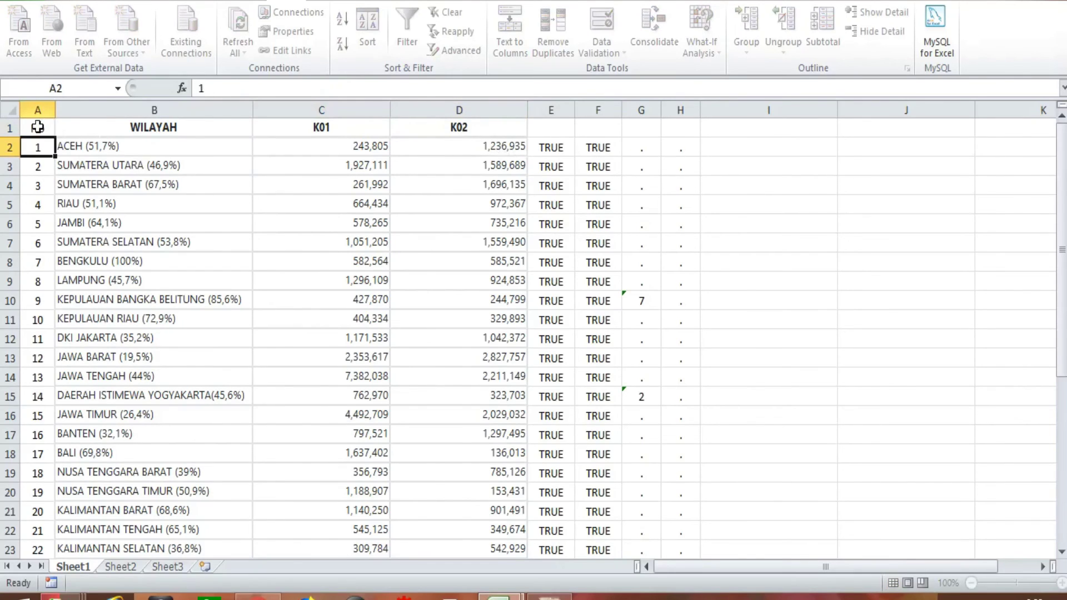
Create a pivot table from A1:D36 on a new worksheet, with WILAYAH as row labels and K01 and K02 as values
click(40, 126)
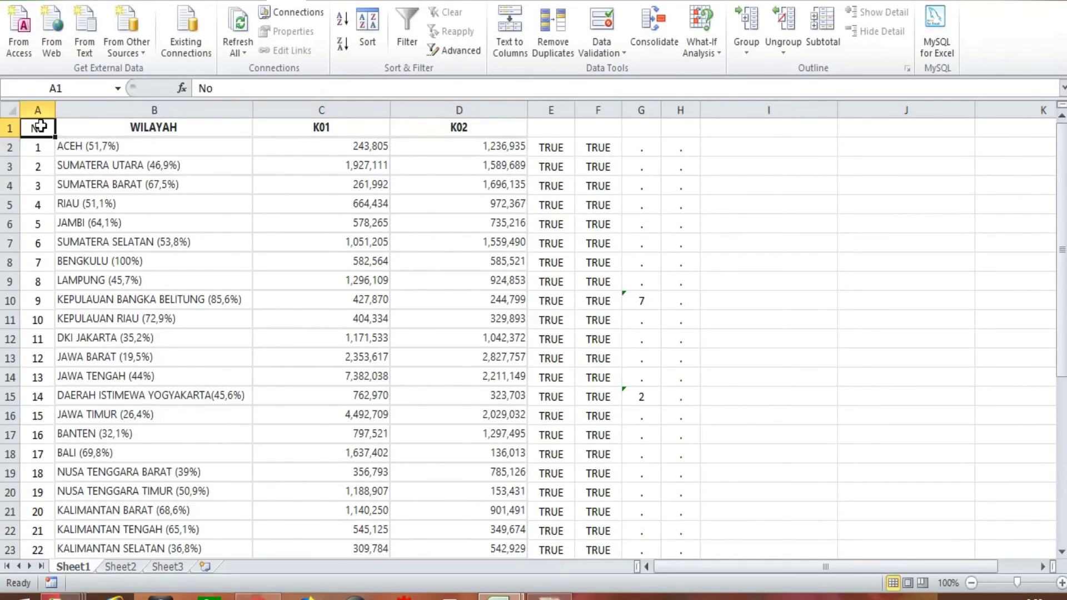
drag(42, 126, 451, 495)
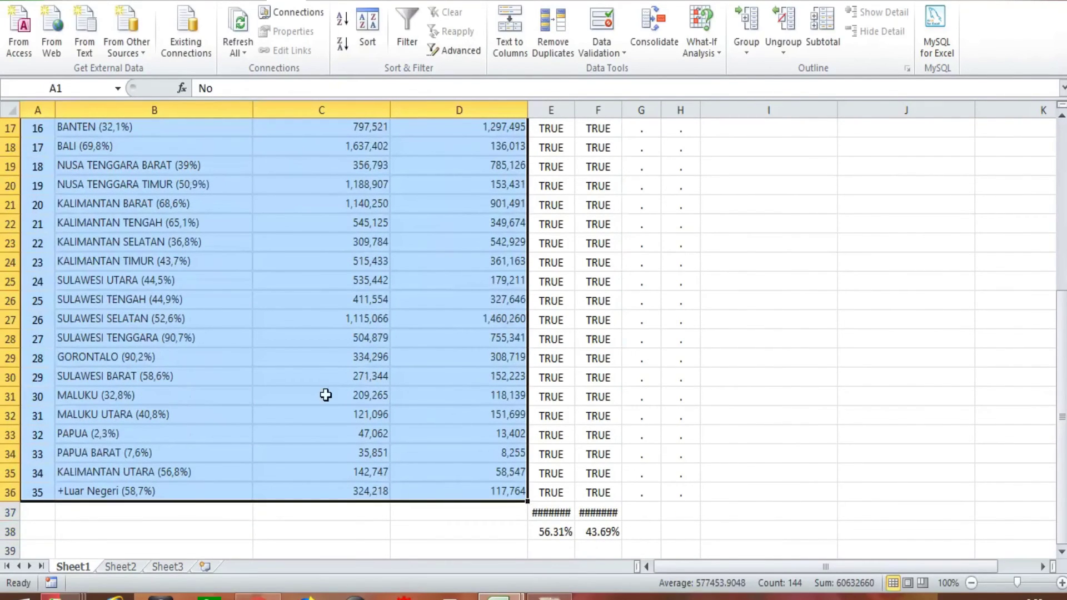
click(123, 1)
click(24, 23)
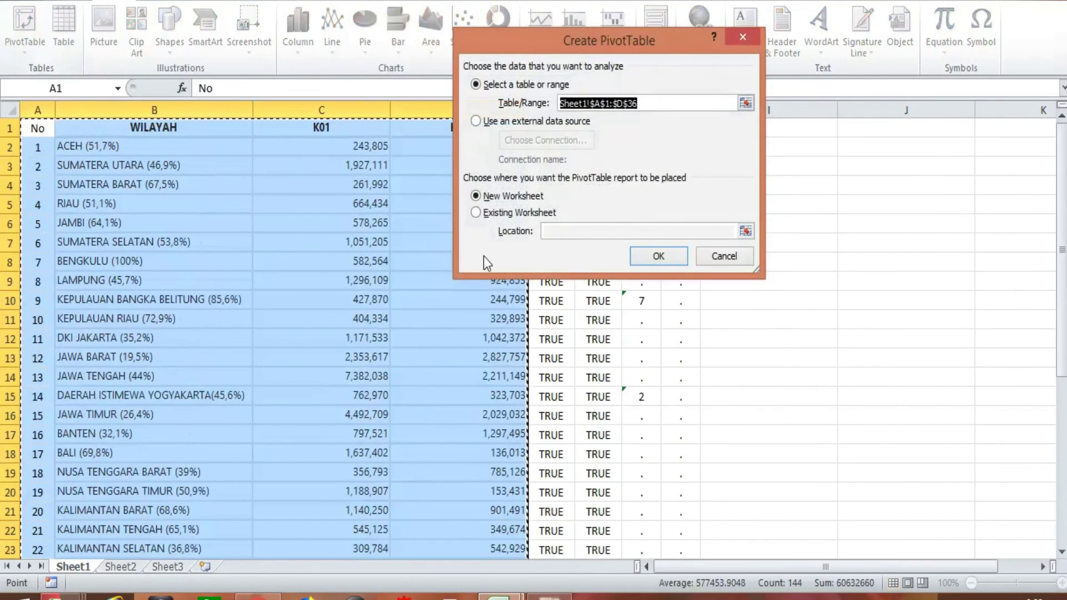
click(660, 257)
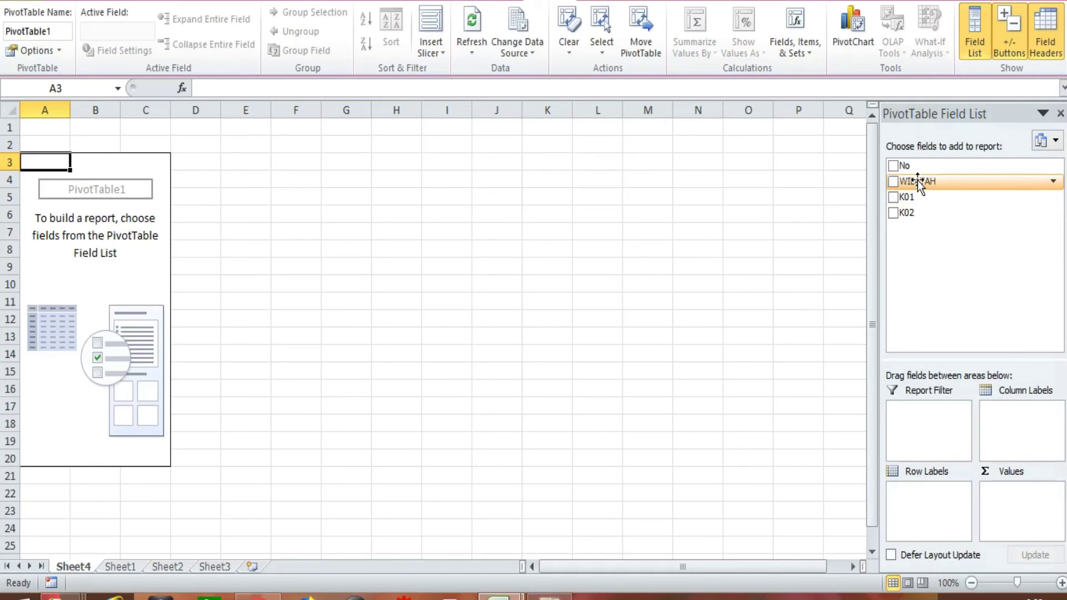
drag(918, 183, 916, 505)
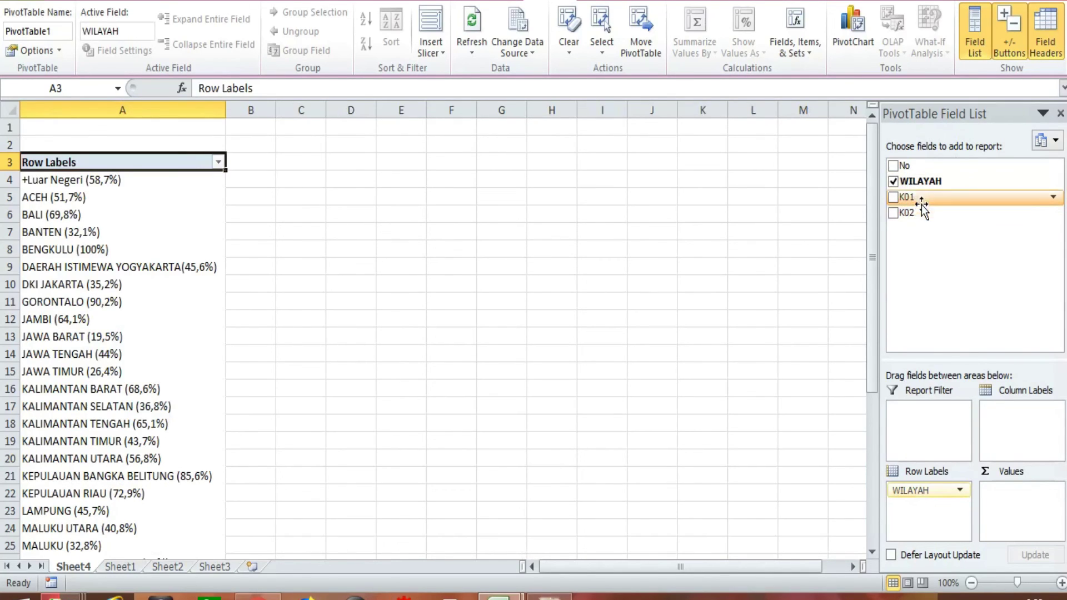
drag(920, 199, 1007, 510)
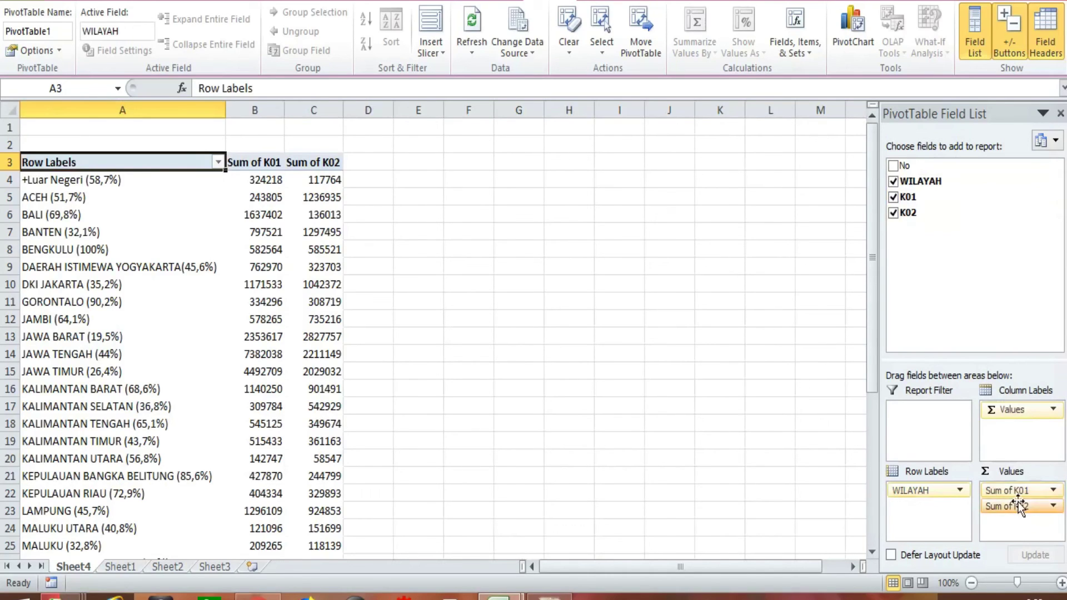
Look through the calculation types available for summarizing the Sum of K01 value field
click(1043, 490)
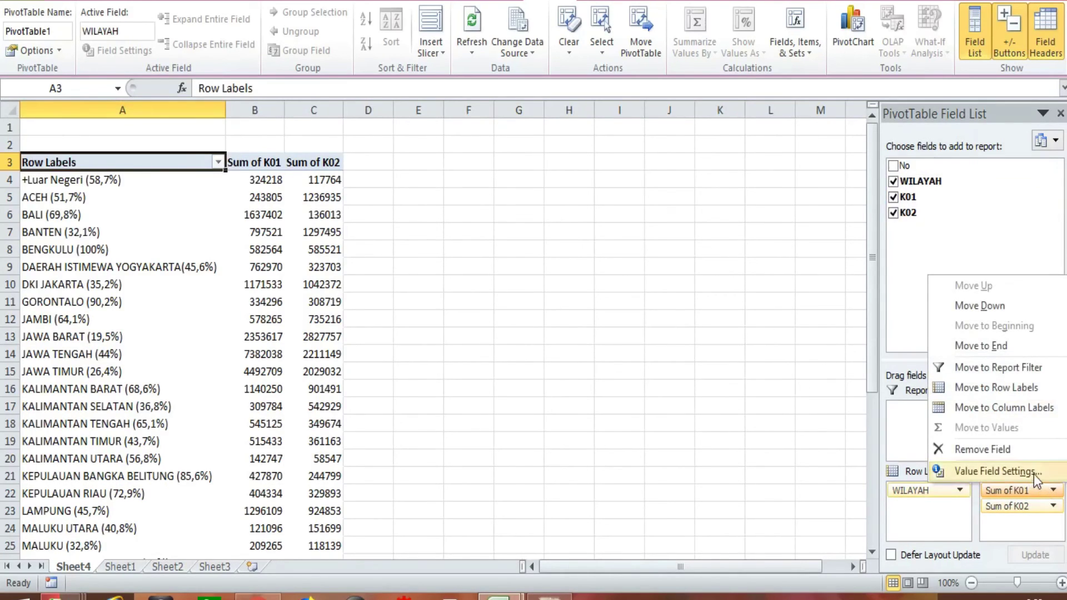
click(1008, 470)
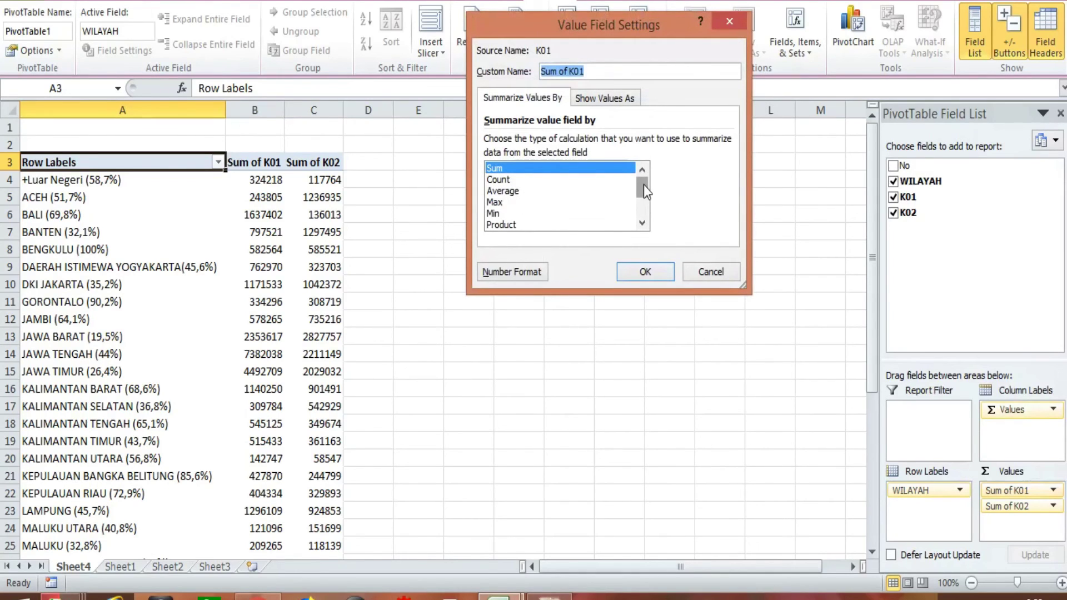
mouse_move(644, 186)
mouse_down()
mouse_move(642, 205)
mouse_move(641, 178)
mouse_up()
click(710, 271)
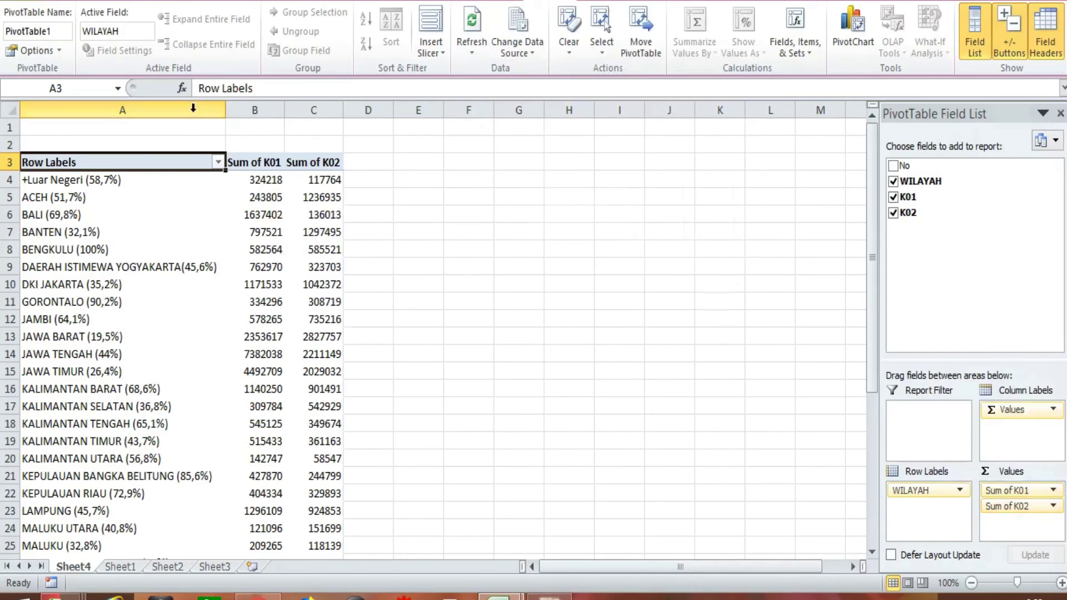
Insert a 2-D clustered column chart of the pivot table's votes per region
click(128, 2)
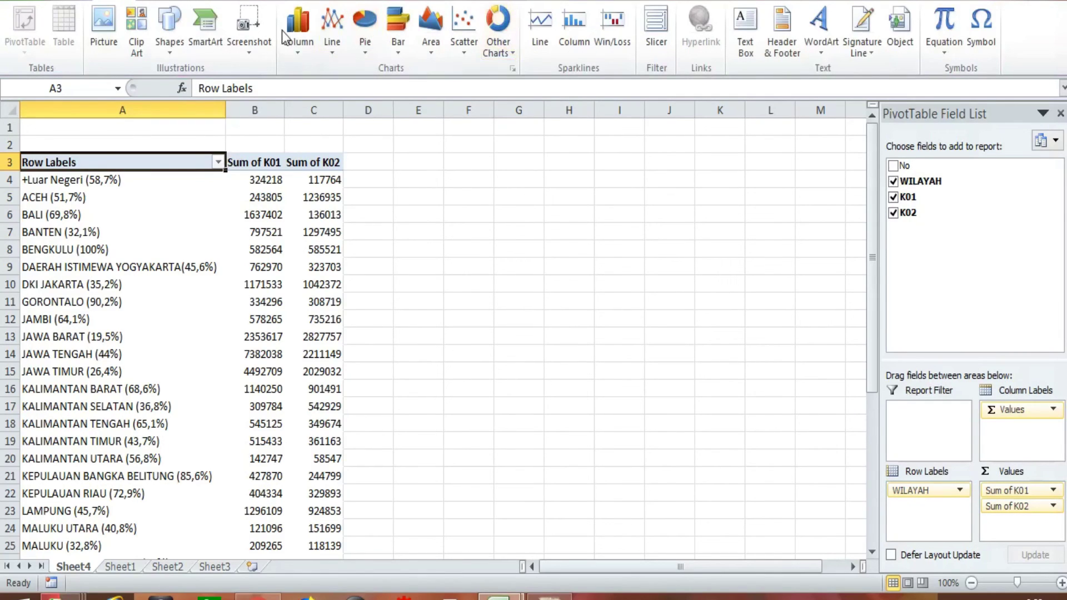
click(304, 48)
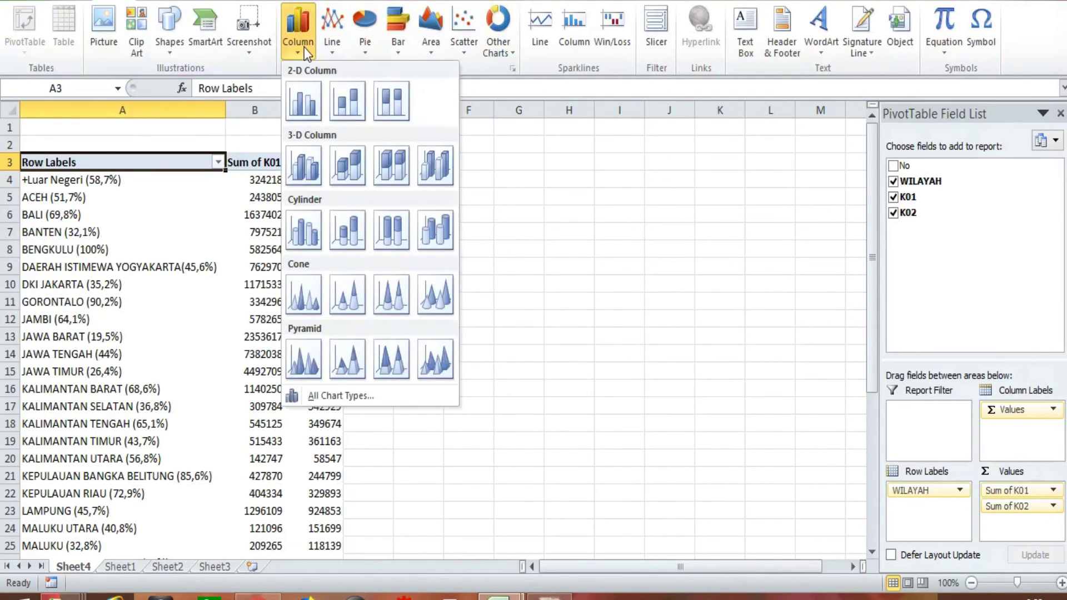
click(303, 103)
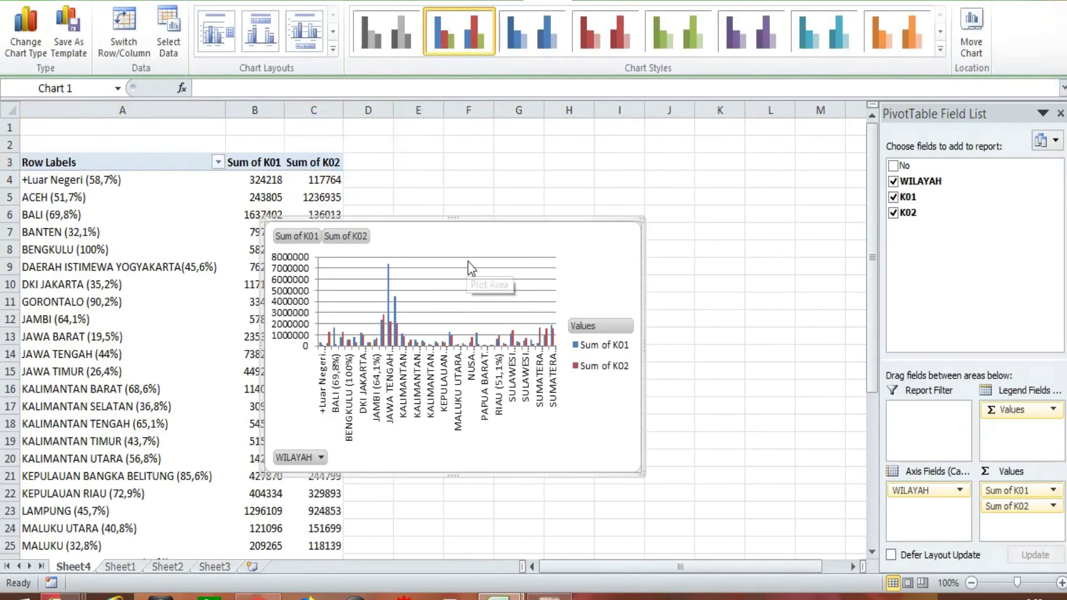
Change the pivot chart's type to Line with Markers
right_click(618, 247)
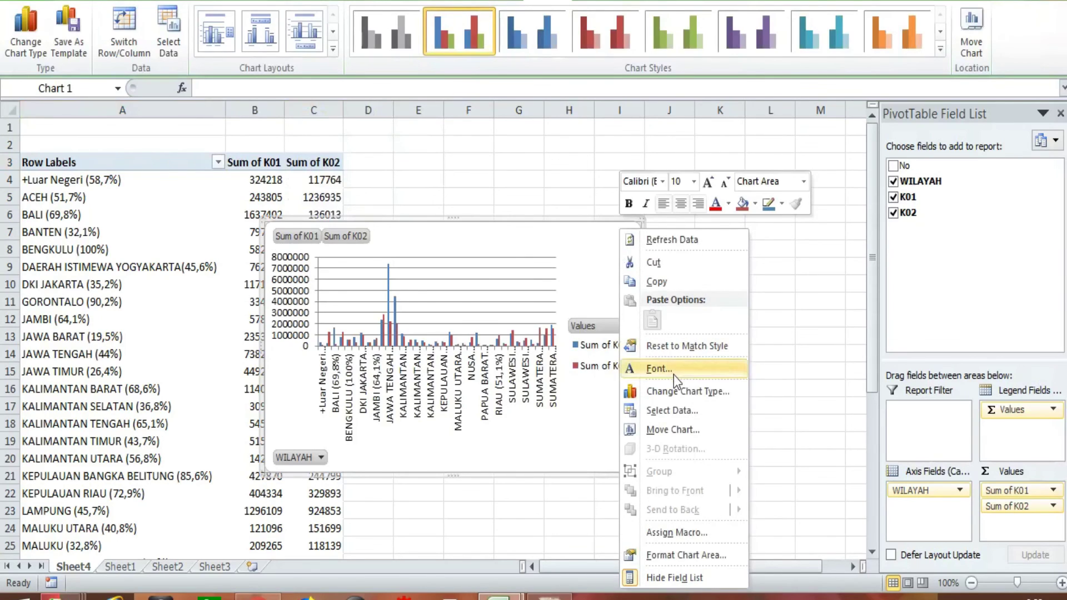
click(679, 389)
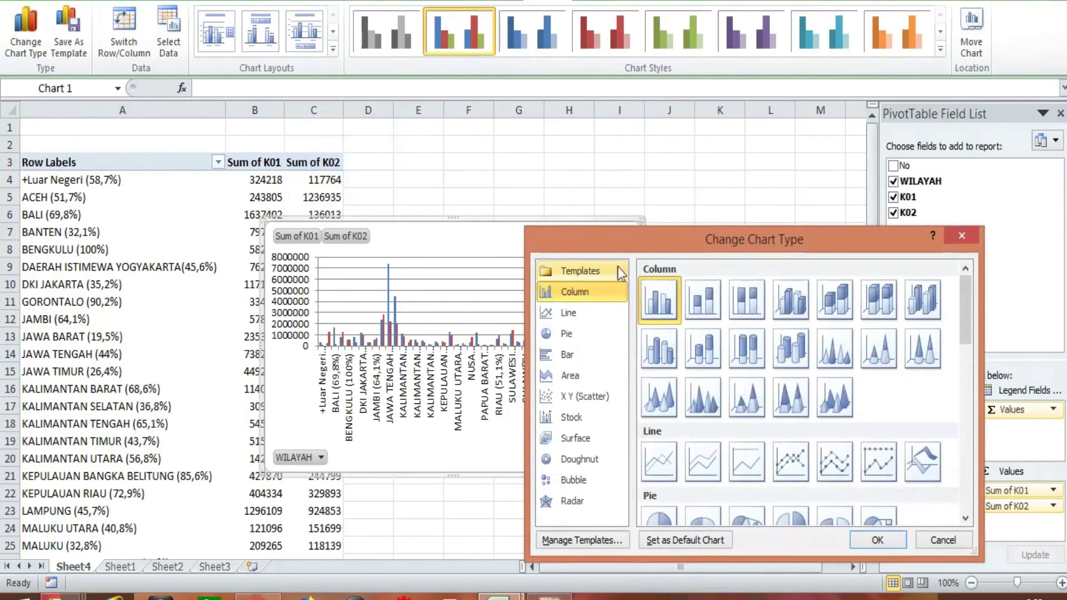
click(572, 313)
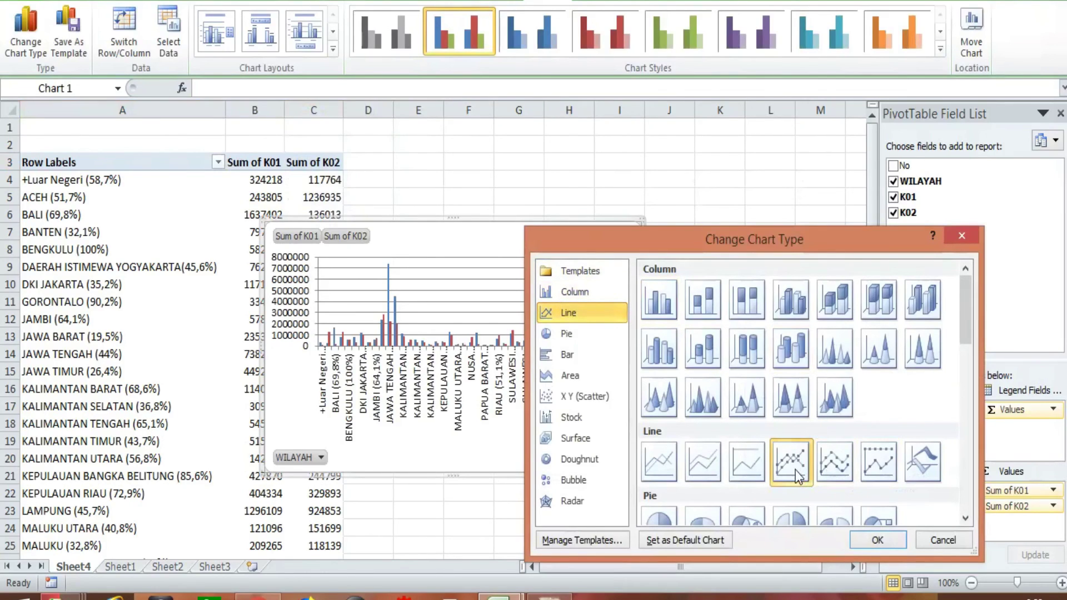
click(878, 539)
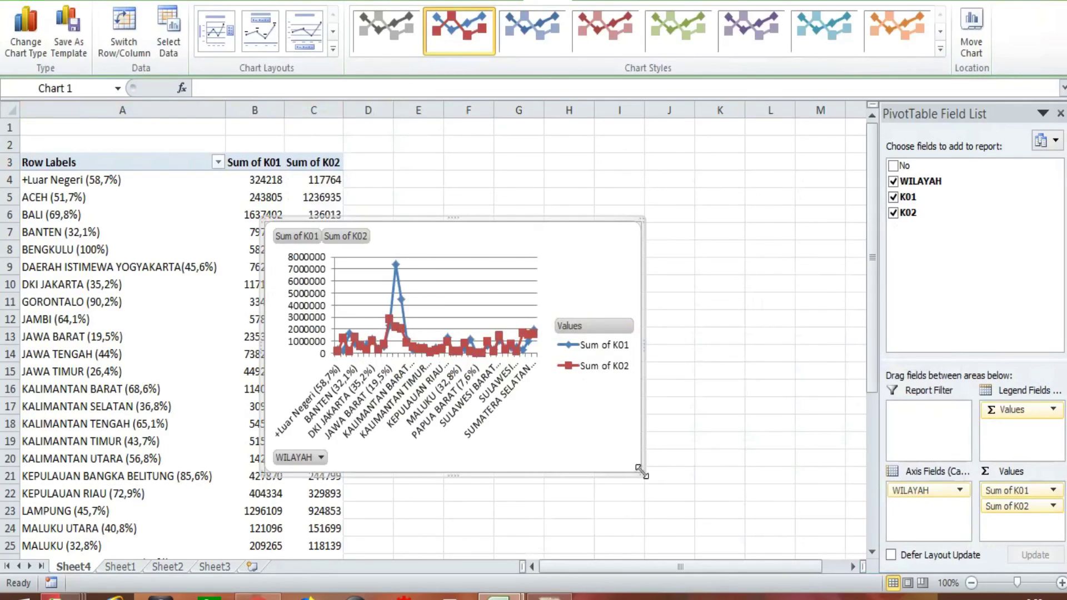
Enlarge the line chart to cover about columns B to K and rows 3 to 24, so the region labels are readable
drag(639, 472, 835, 537)
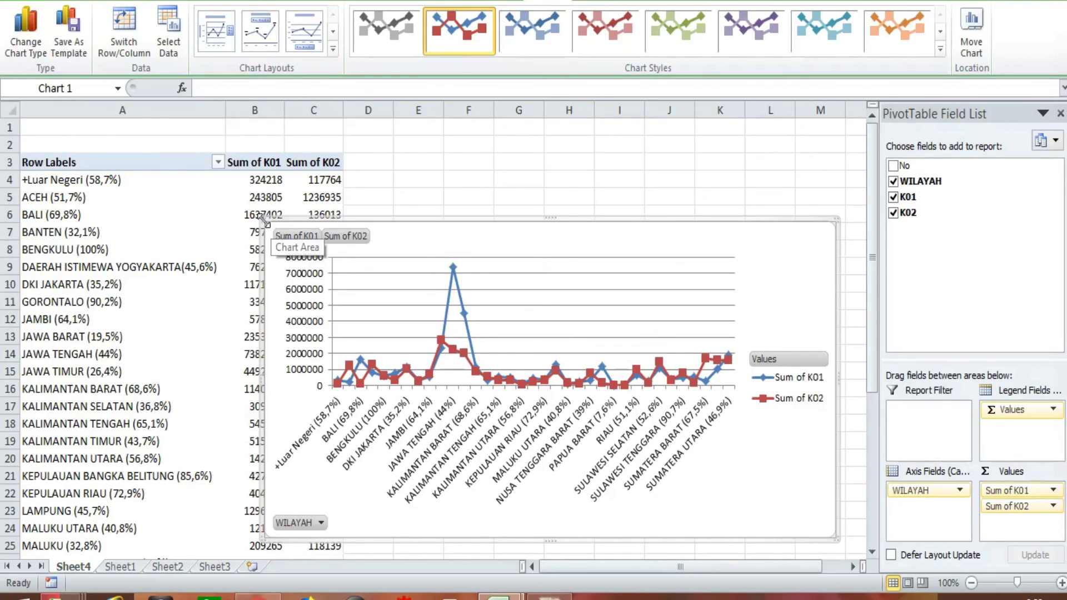
drag(263, 220, 73, 148)
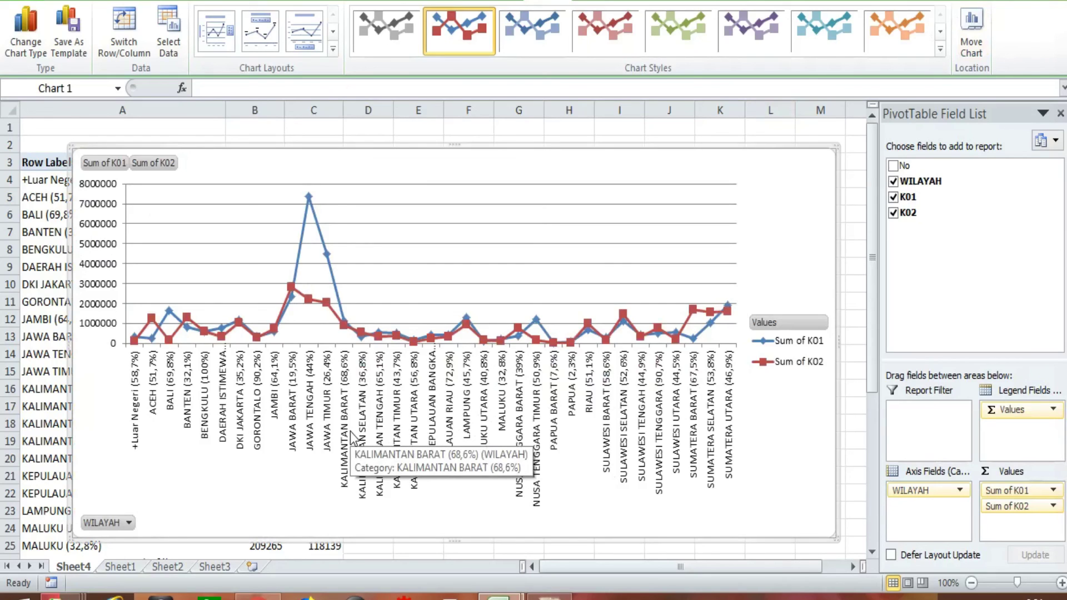
click(397, 494)
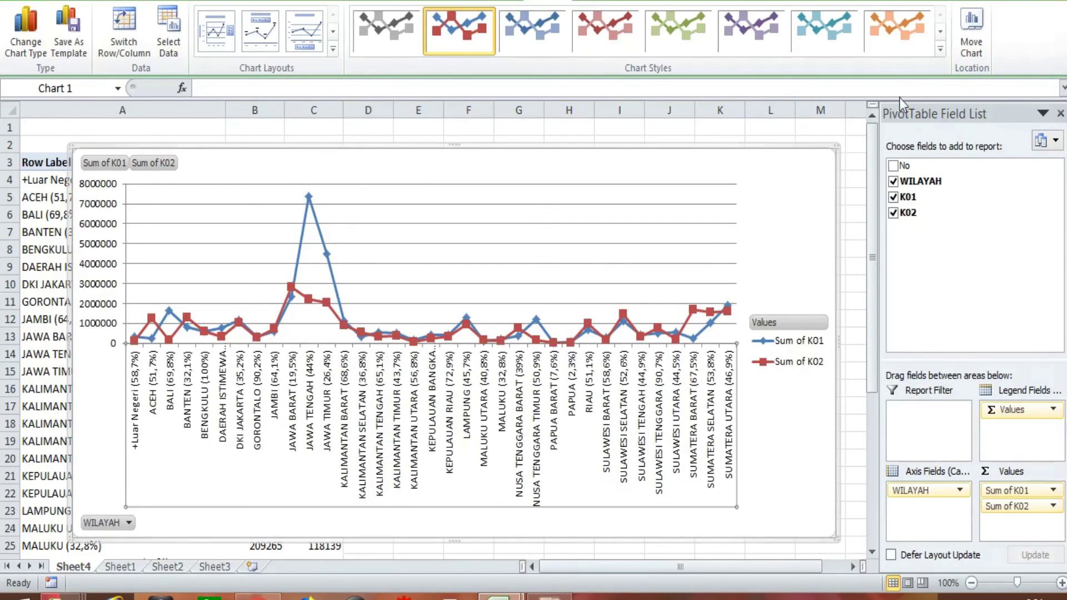